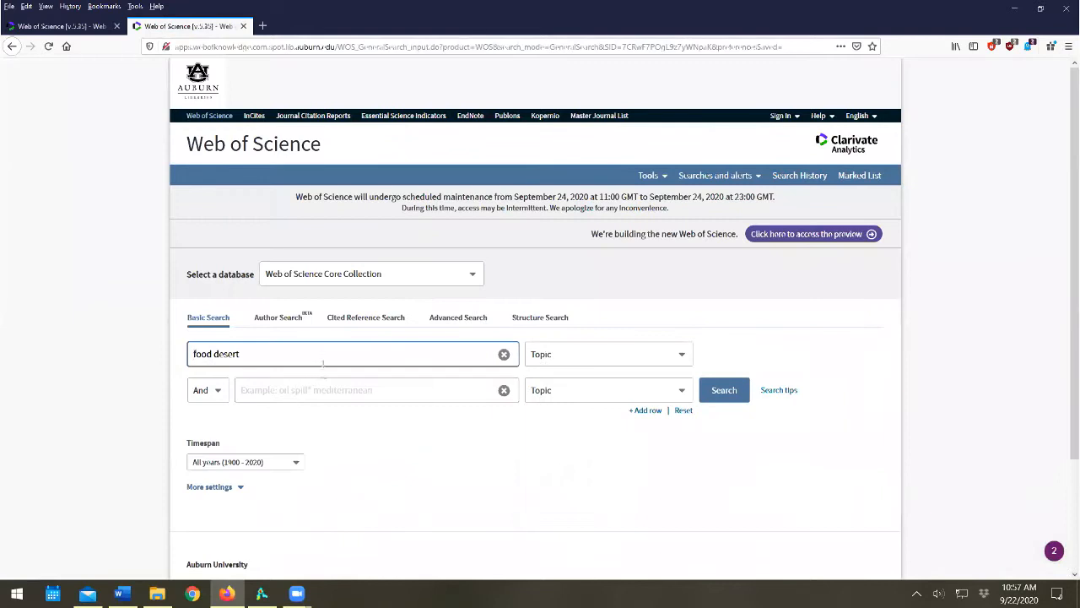
Clear the existing search terms from both rows and reset the basic search form
left_click(504, 390)
left_click(503, 355)
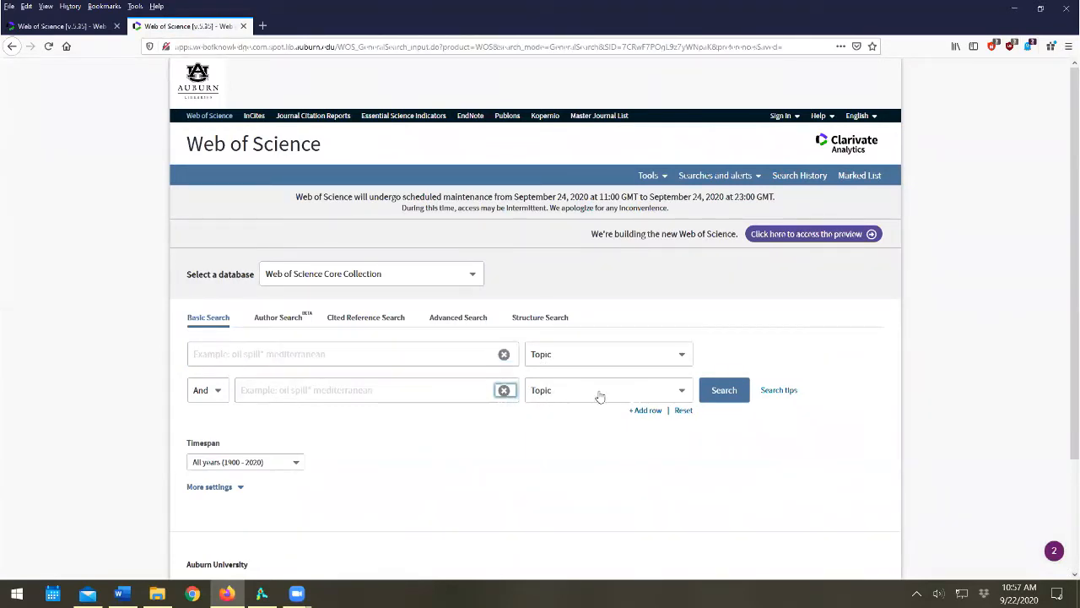
left_click(684, 411)
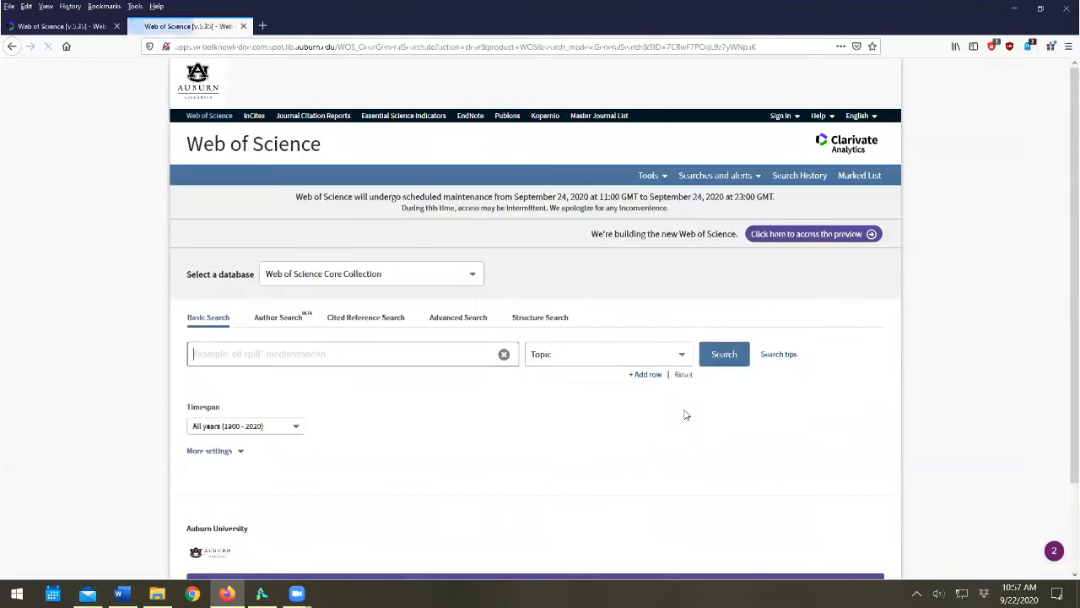
left_click(450, 271)
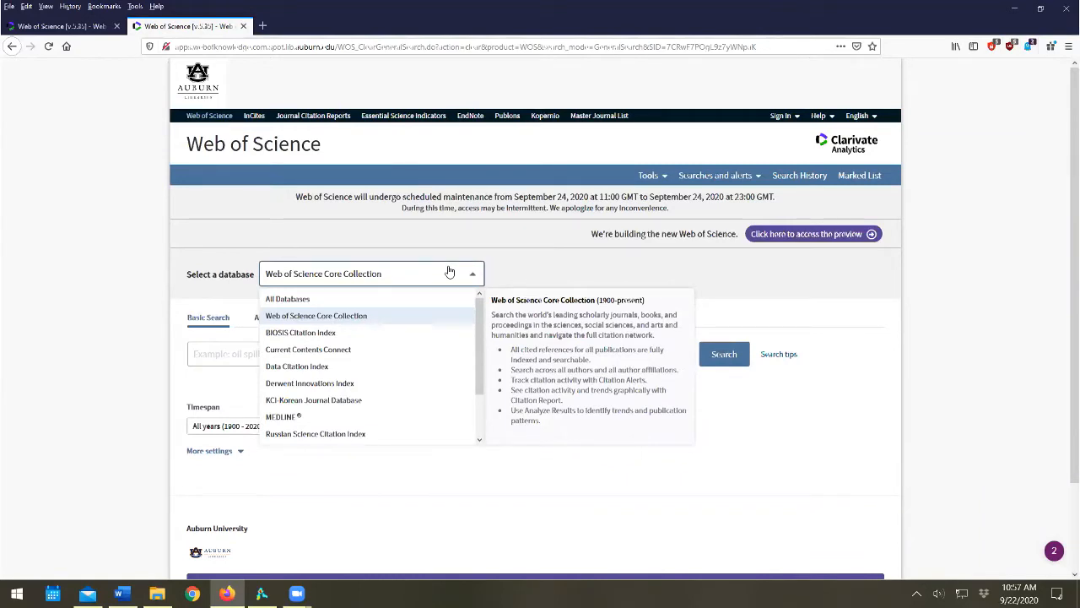
left_click(731, 491)
left_click(287, 428)
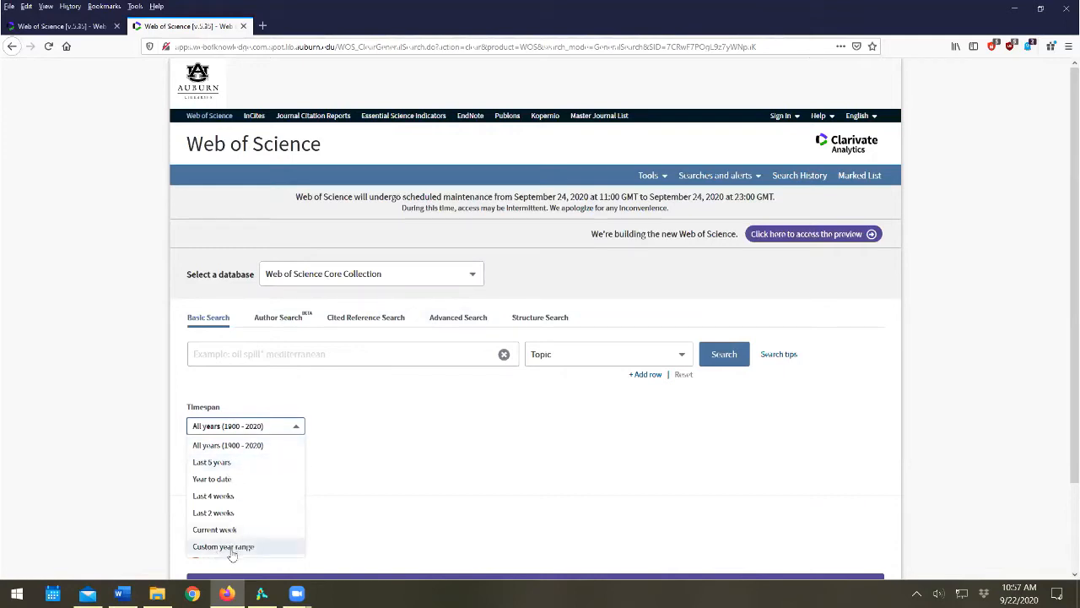
left_click(422, 438)
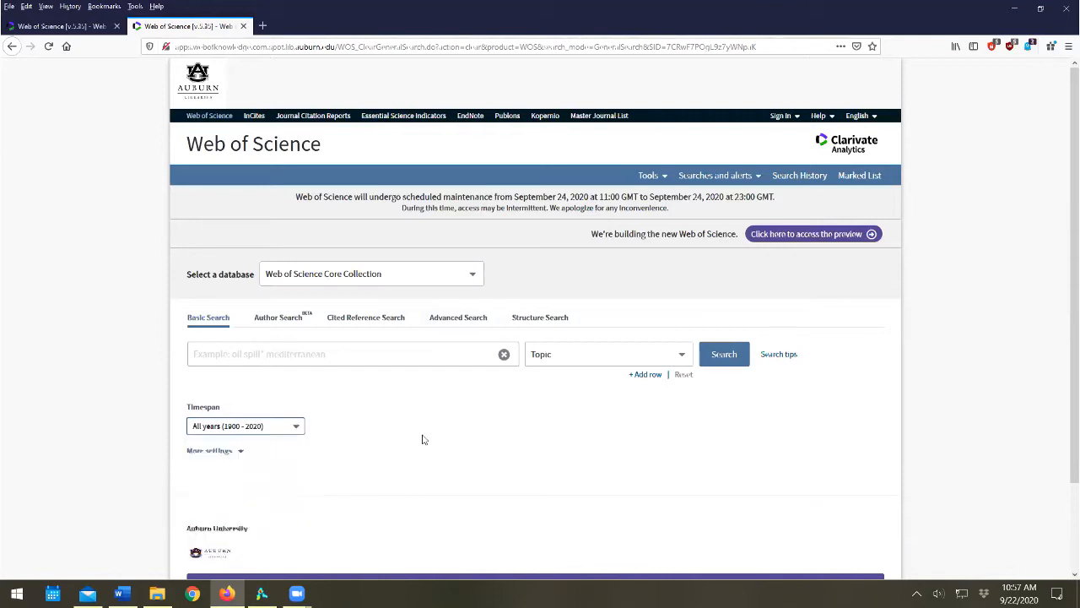
Run a basic search of the Core Collection for "segregation" in the Topic field across all years
left_click(402, 347)
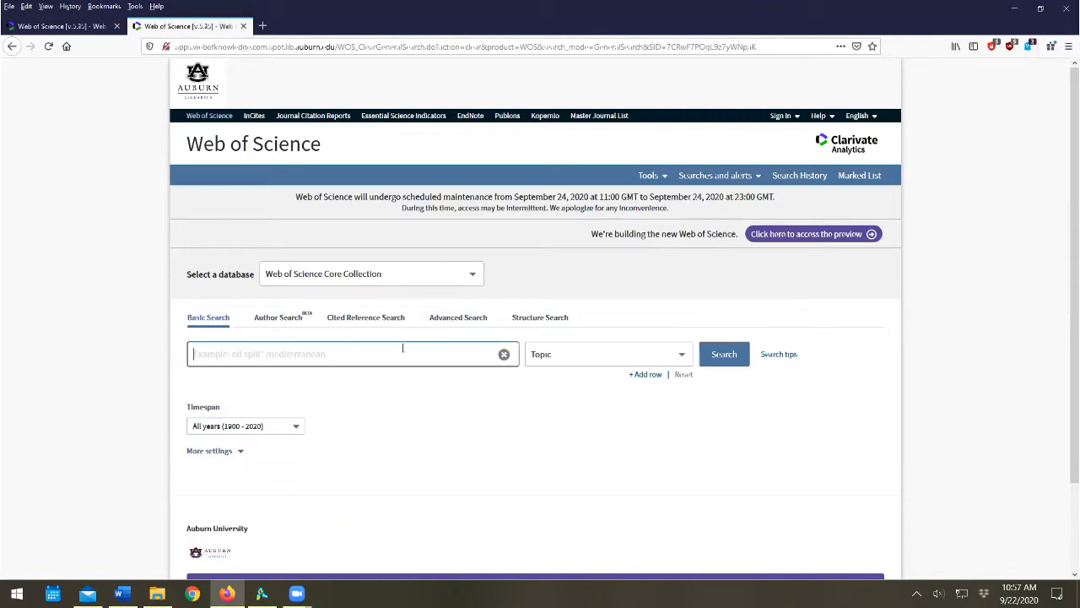
type("segregation")
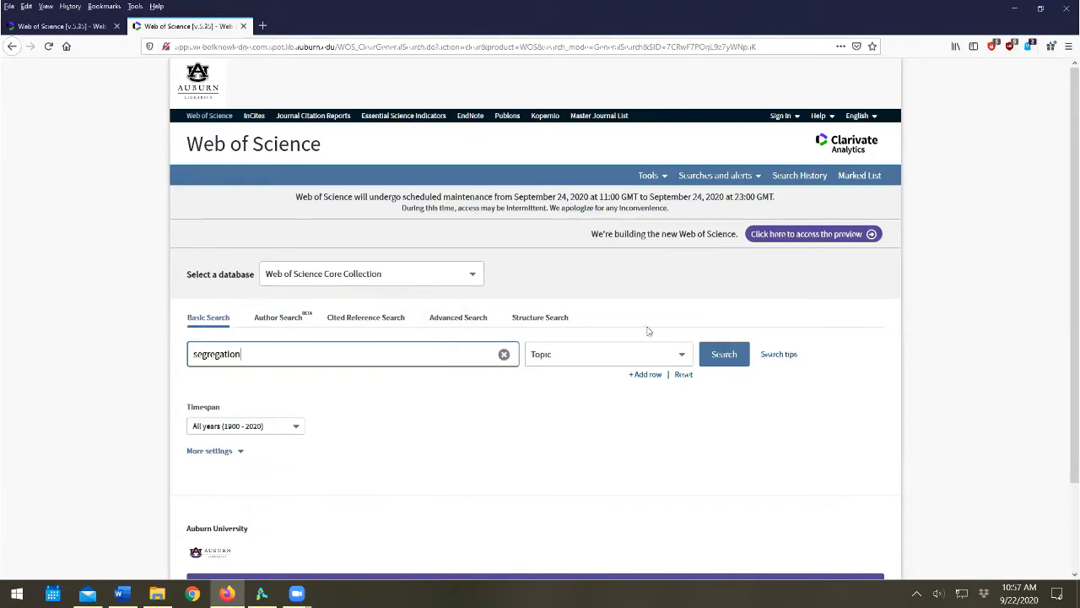
left_click(651, 355)
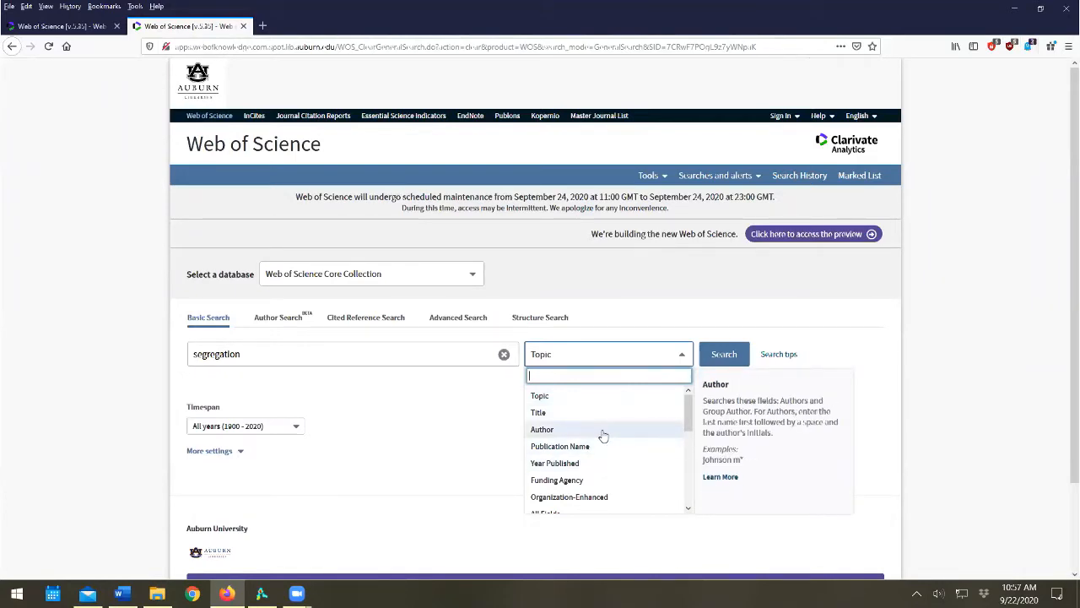
scroll(603, 432, "down", 3)
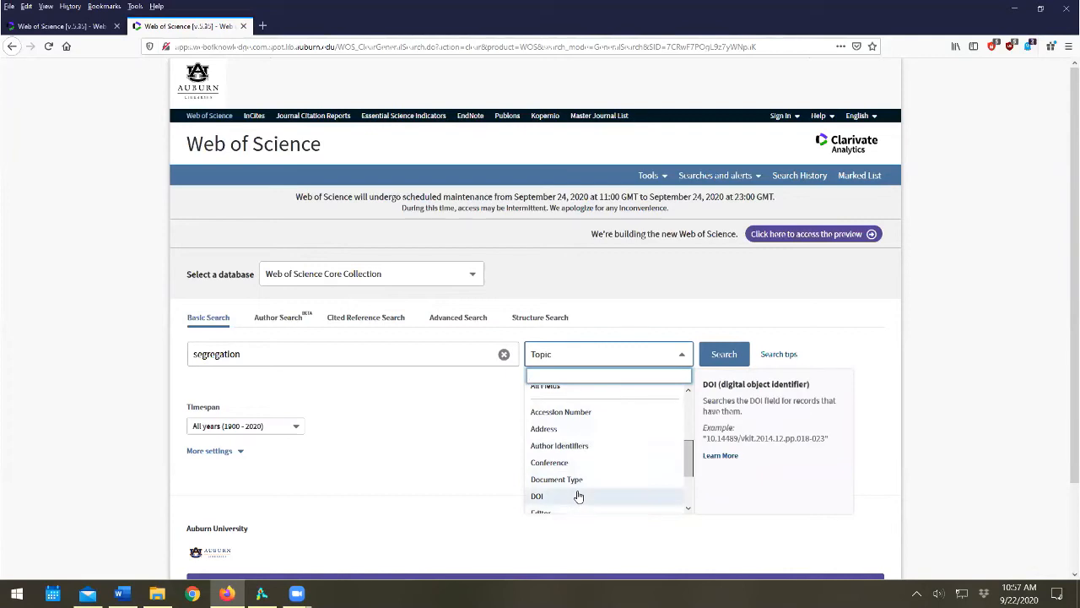
scroll(582, 438, "up", 2)
scroll(590, 430, "up", 2)
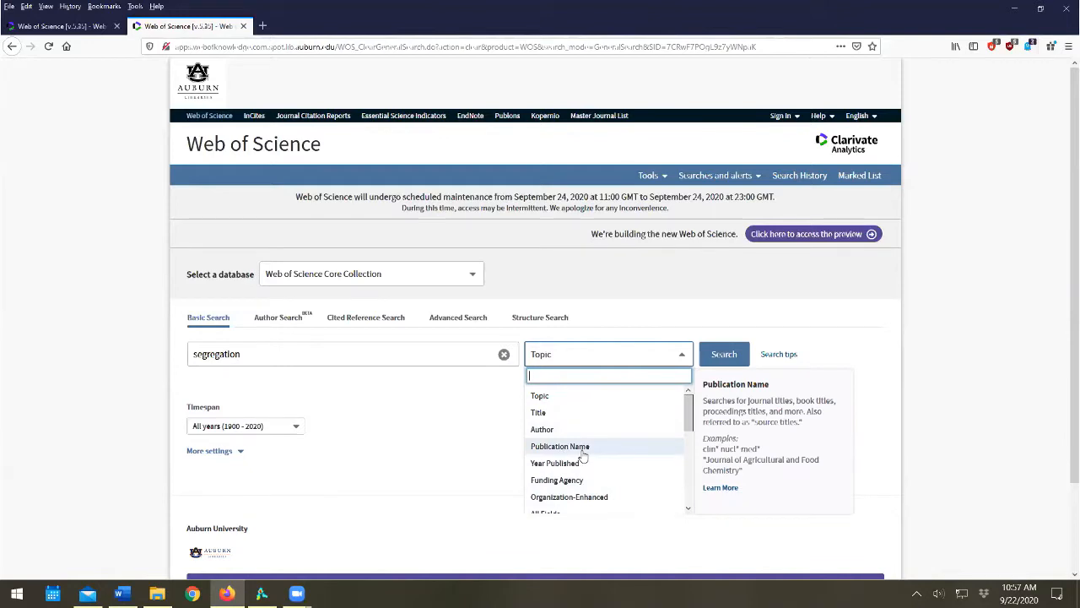
left_click(752, 317)
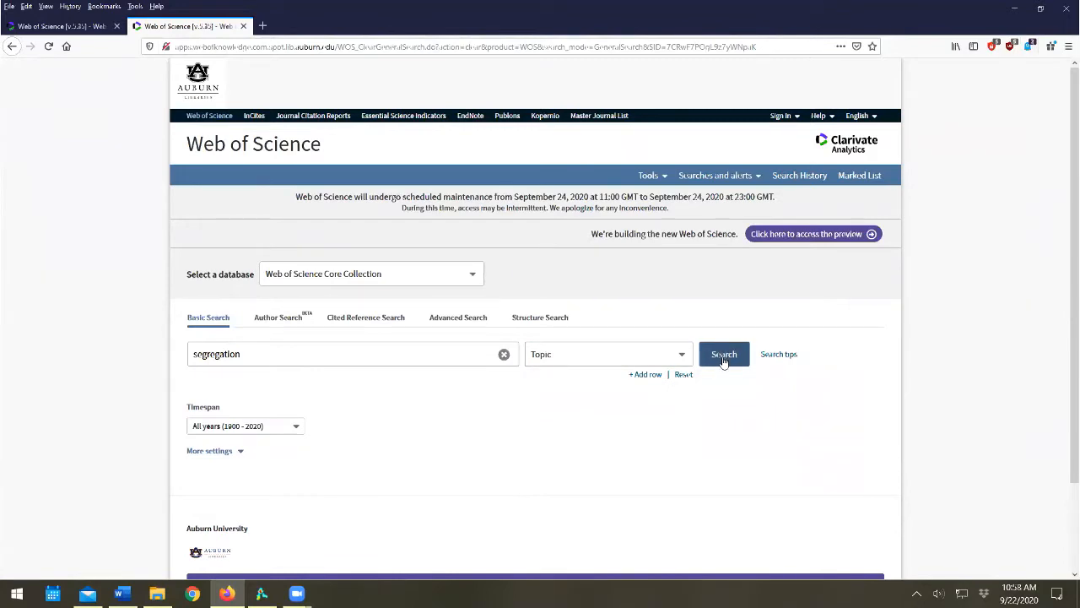
left_click(724, 357)
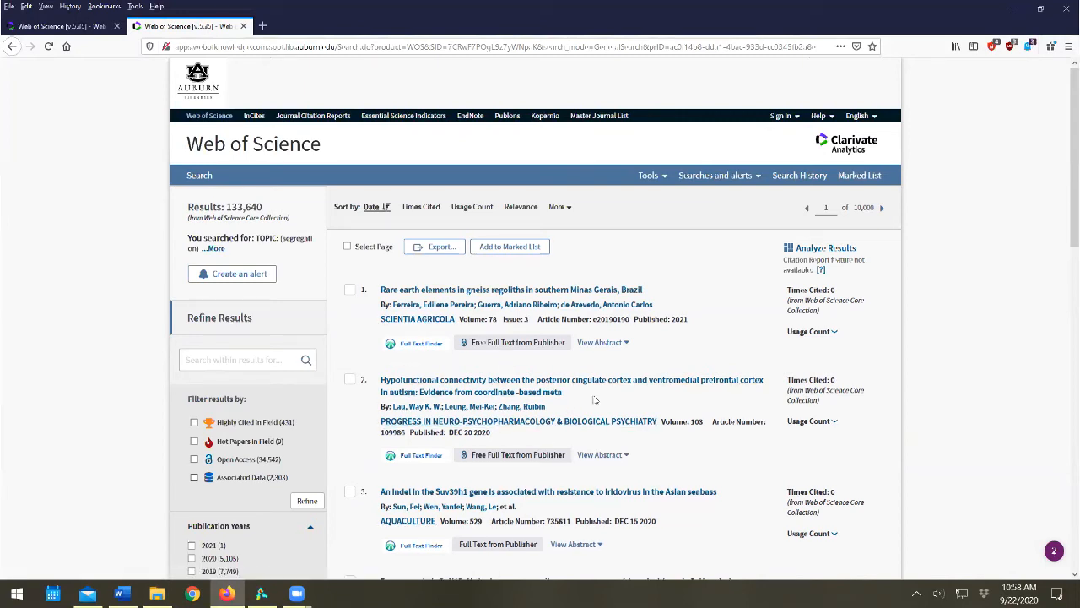
Refine the segregation results to the document type Article
scroll(649, 408, "down", 1)
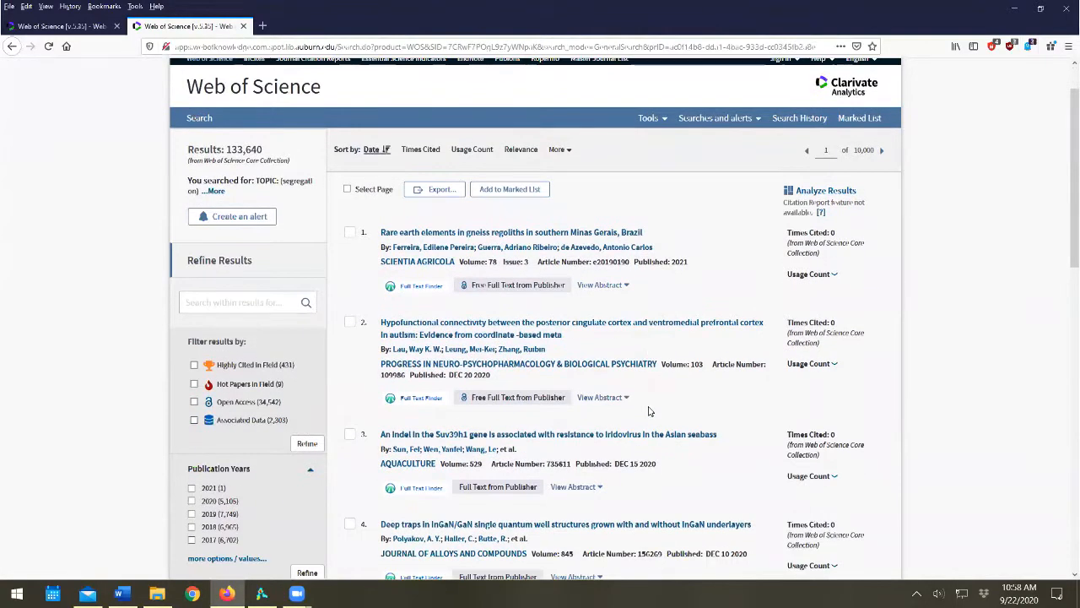
scroll(649, 408, "down", 2)
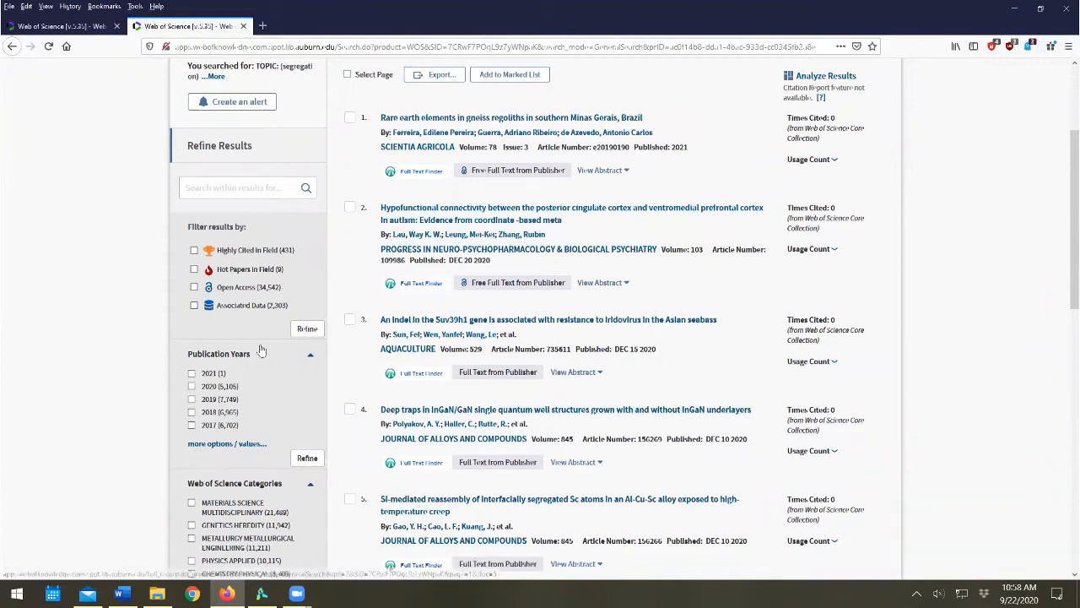
scroll(278, 351, "up", 3)
scroll(358, 377, "down", 3)
scroll(310, 391, "down", 3)
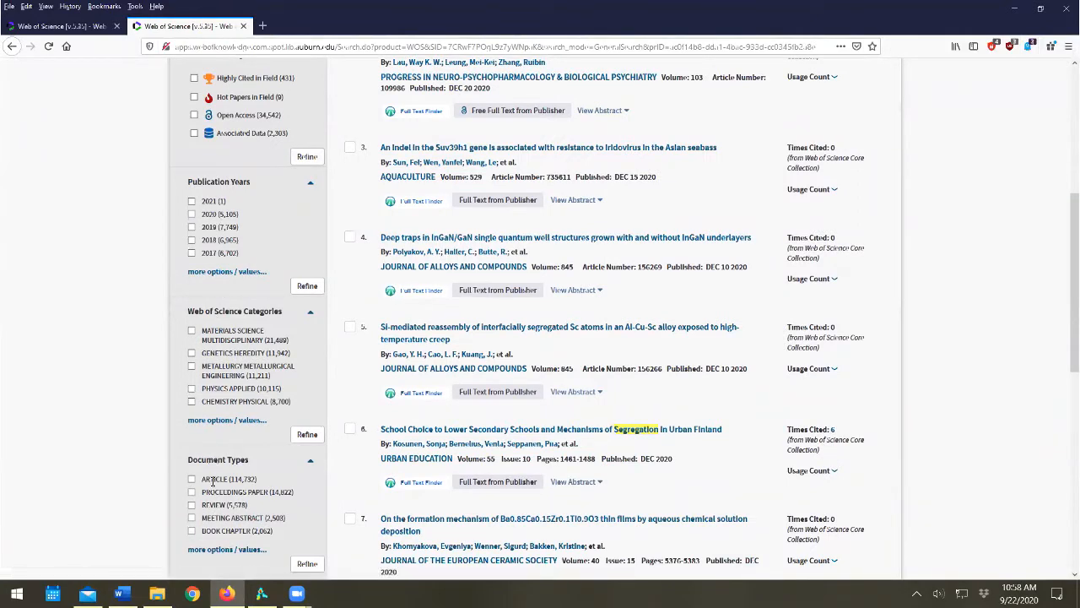
left_click(191, 479)
left_click(306, 564)
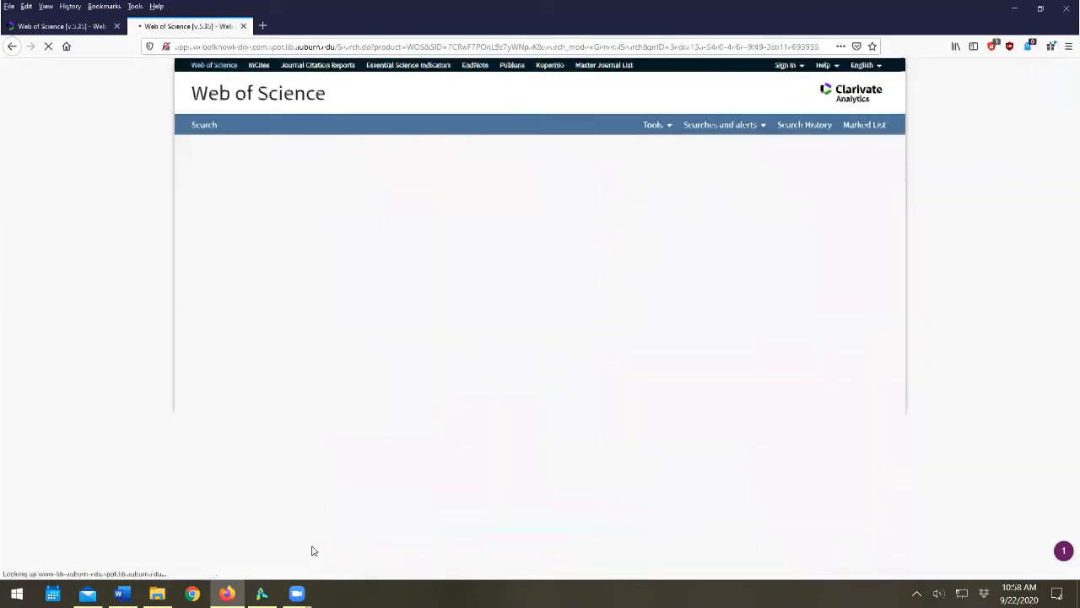
Open the complete list of Web of Science categories for refining the article results
scroll(270, 375, "down", 3)
scroll(270, 376, "down", 3)
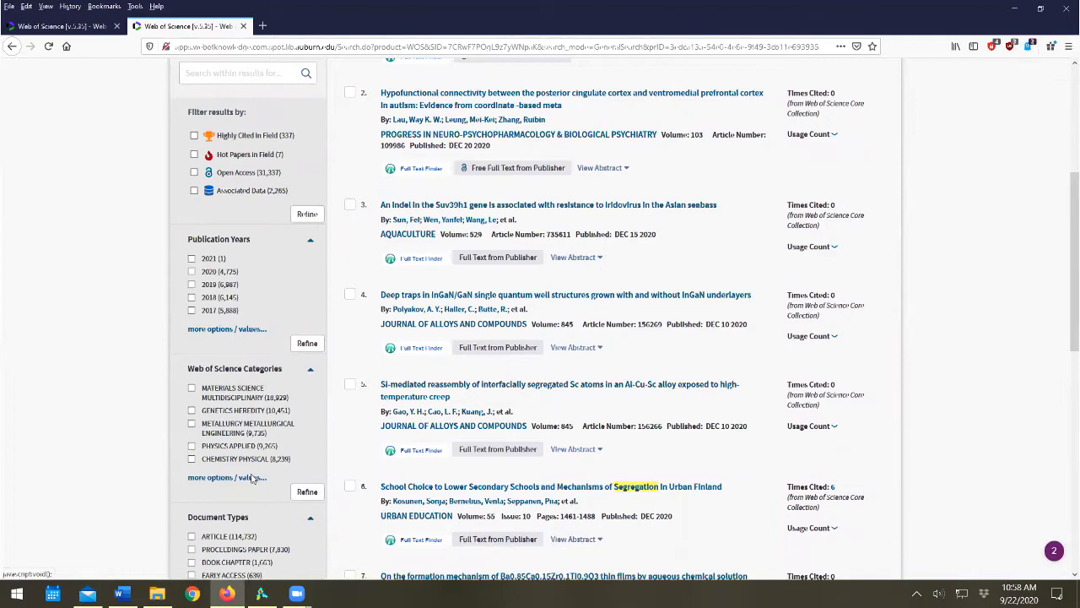
left_click(242, 483)
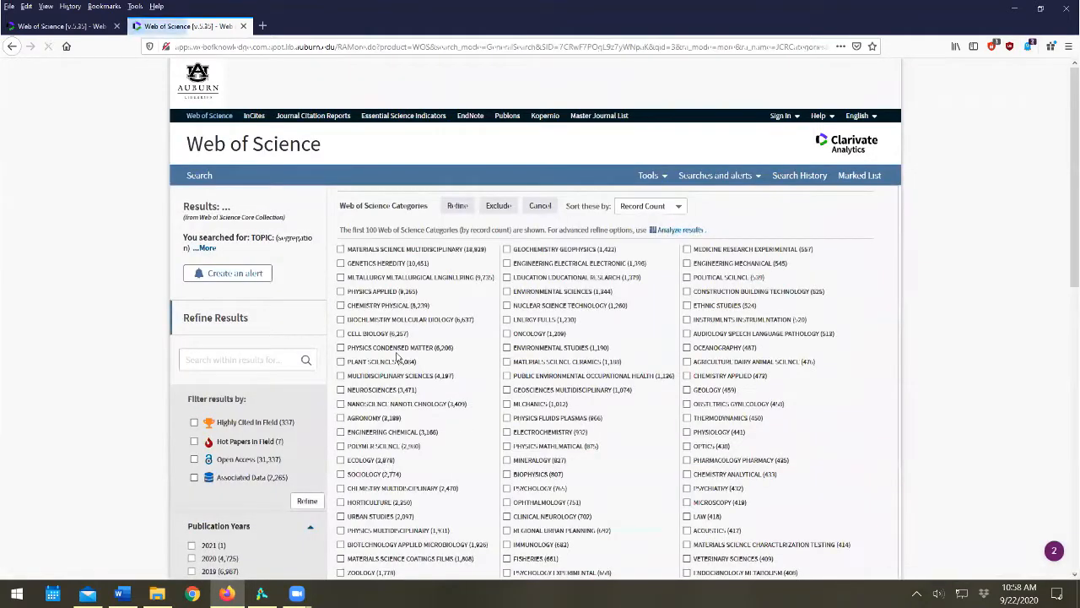
scroll(494, 309, "down", 3)
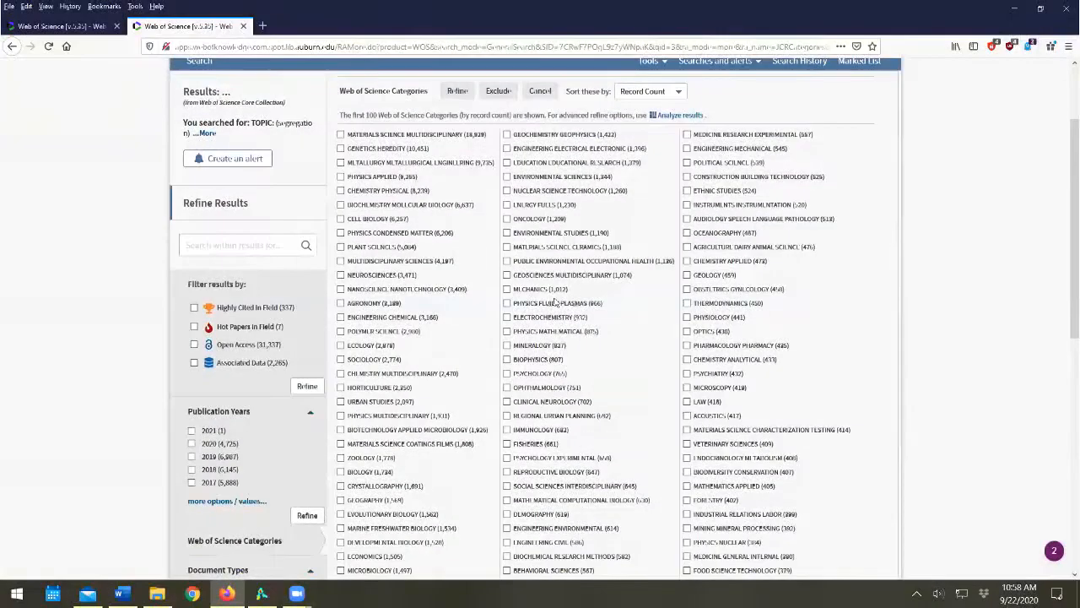
Refine the results to the categories Political Science, Demography, Economics, Geography, Sociology and Social Sciences Interdisciplinary
left_click(686, 164)
scroll(548, 274, "down", 3)
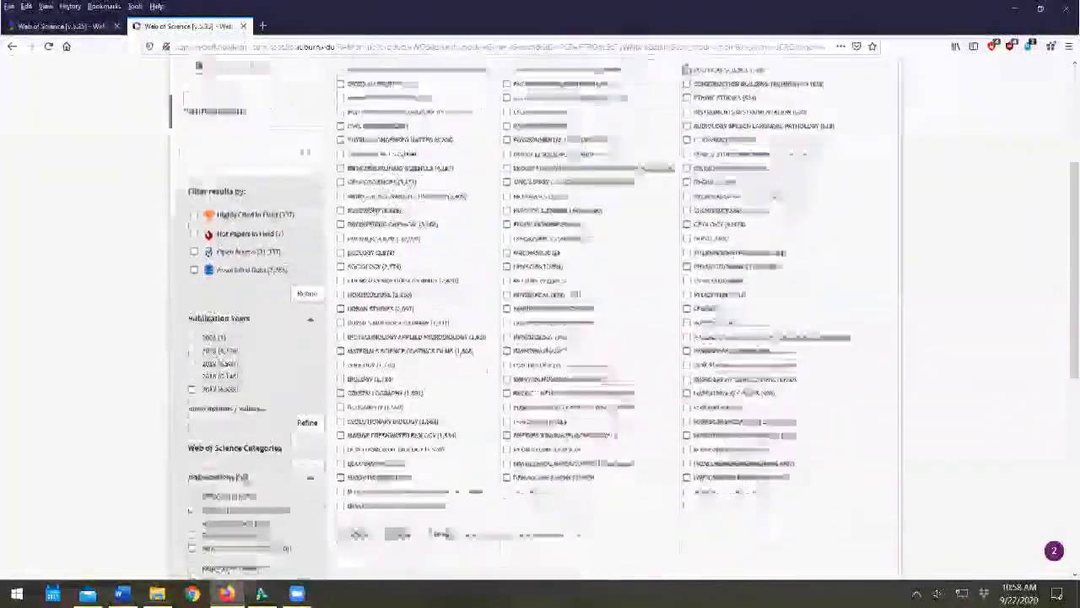
left_click(507, 399)
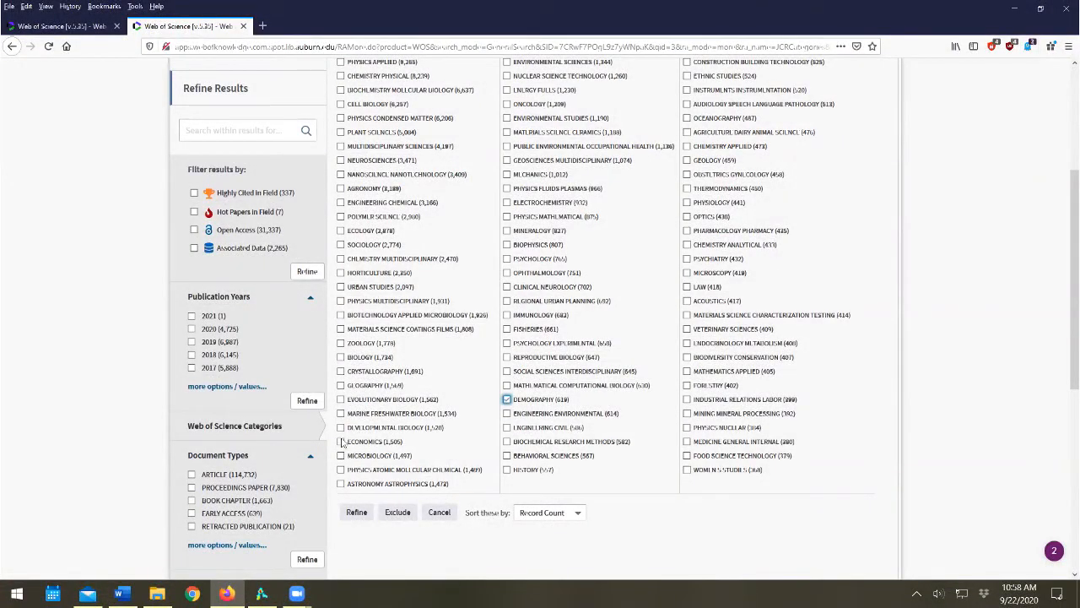
left_click(340, 442)
left_click(340, 386)
left_click(340, 244)
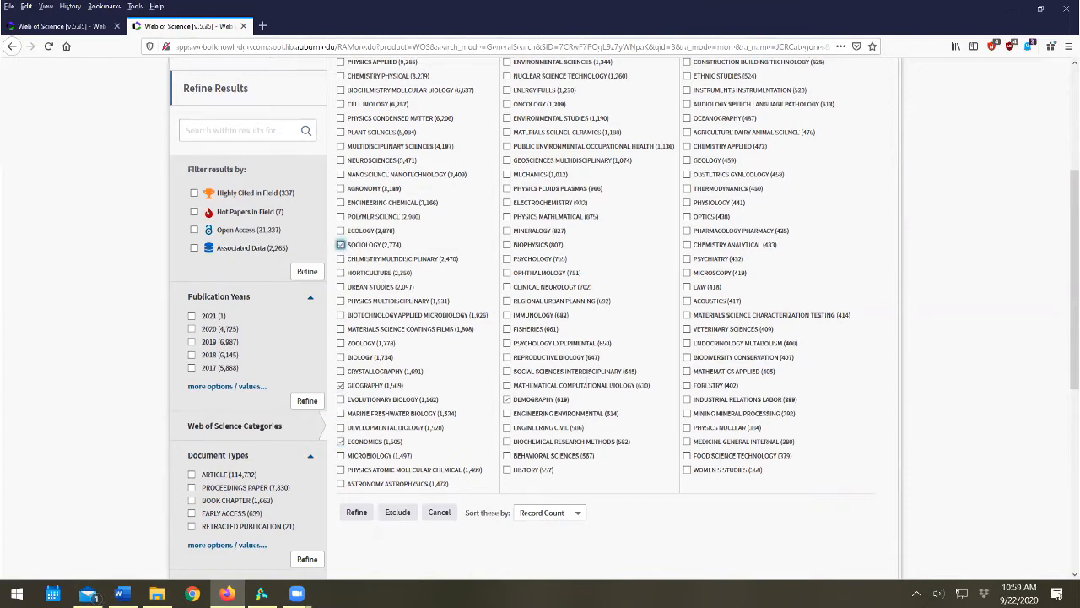
left_click(507, 371)
scroll(651, 360, "up", 1)
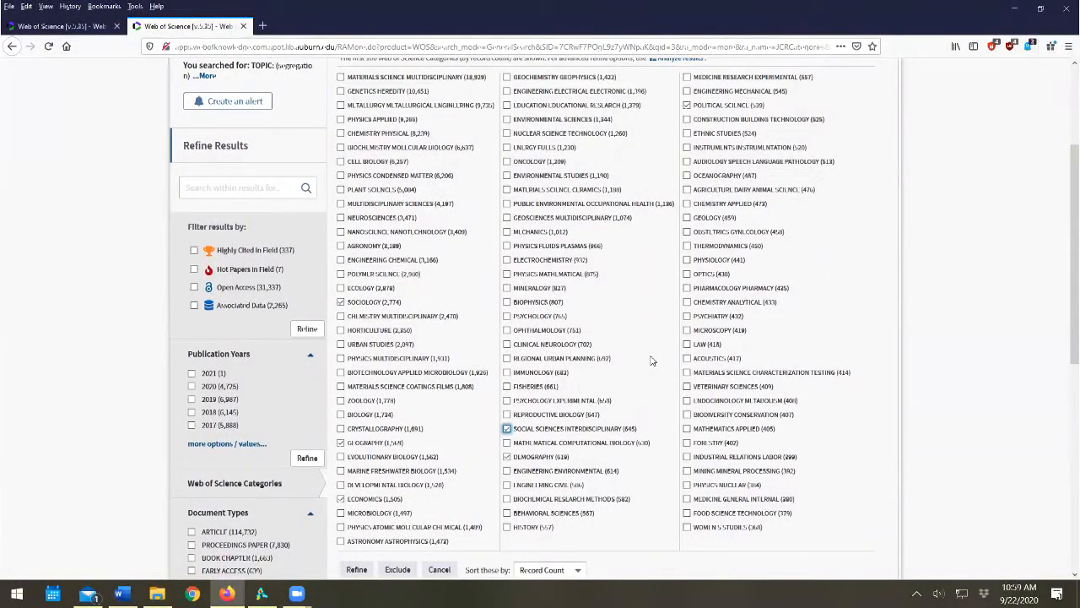
scroll(651, 360, "down", 2)
left_click(358, 456)
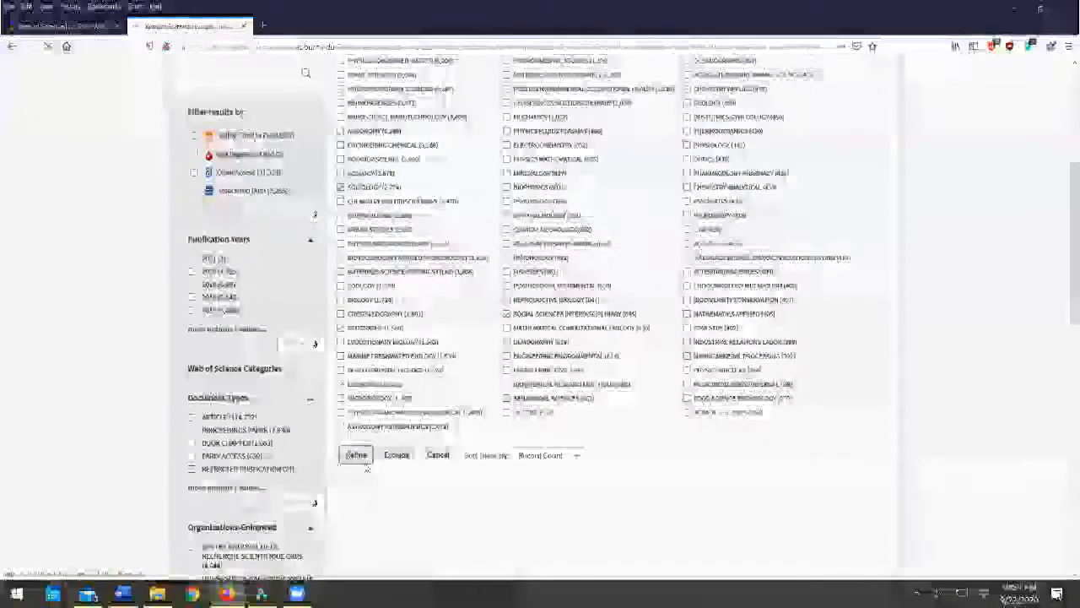
Apply the Article document type filter again to the category-refined results
scroll(301, 379, "down", 3)
scroll(302, 372, "up", 2)
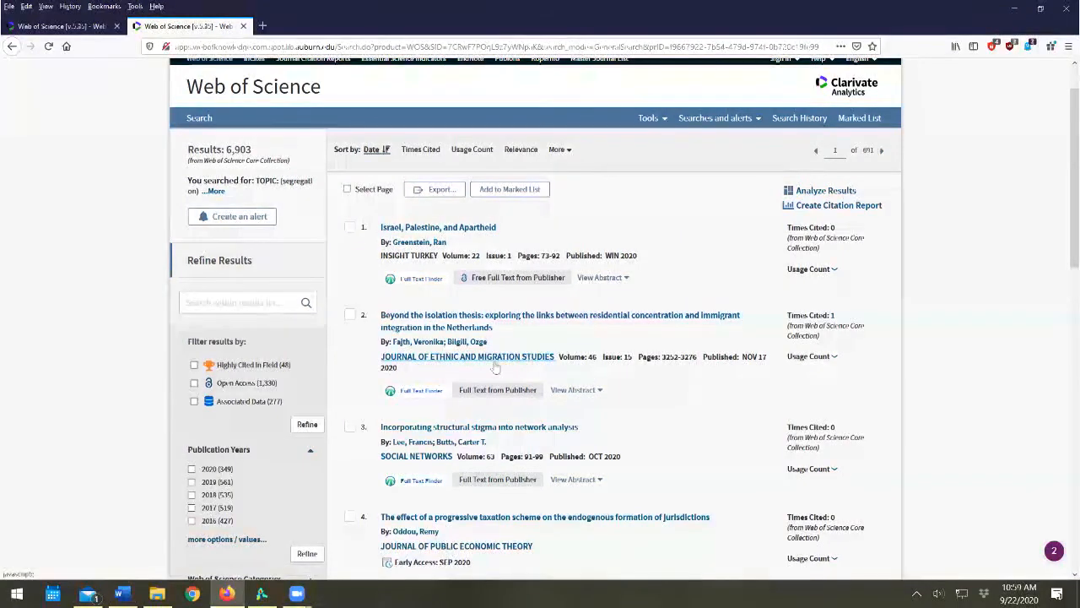
scroll(494, 367, "down", 3)
scroll(245, 474, "down", 2)
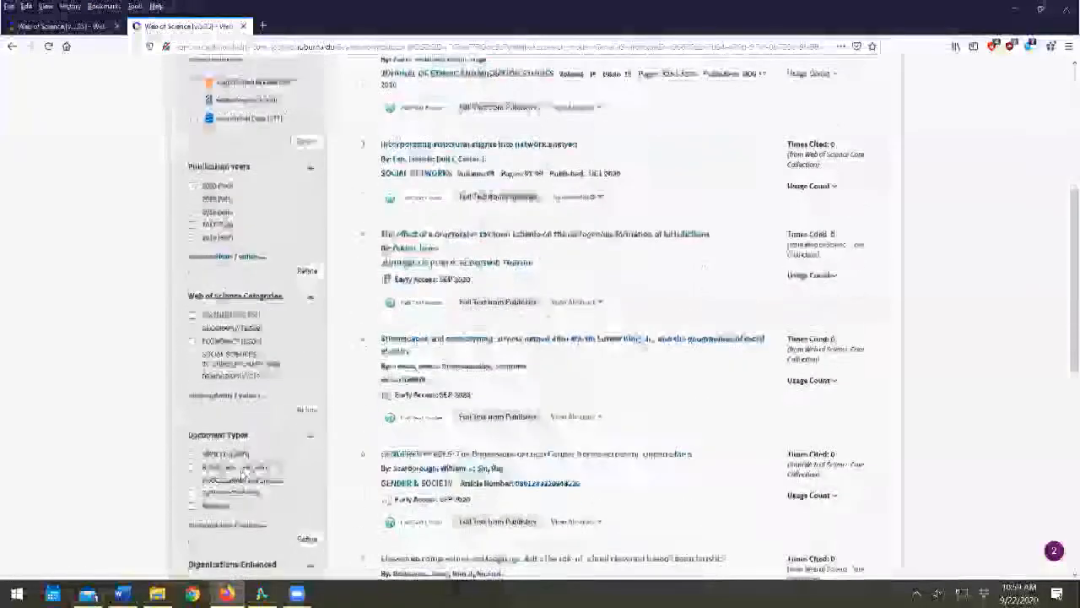
left_click(192, 449)
left_click(306, 534)
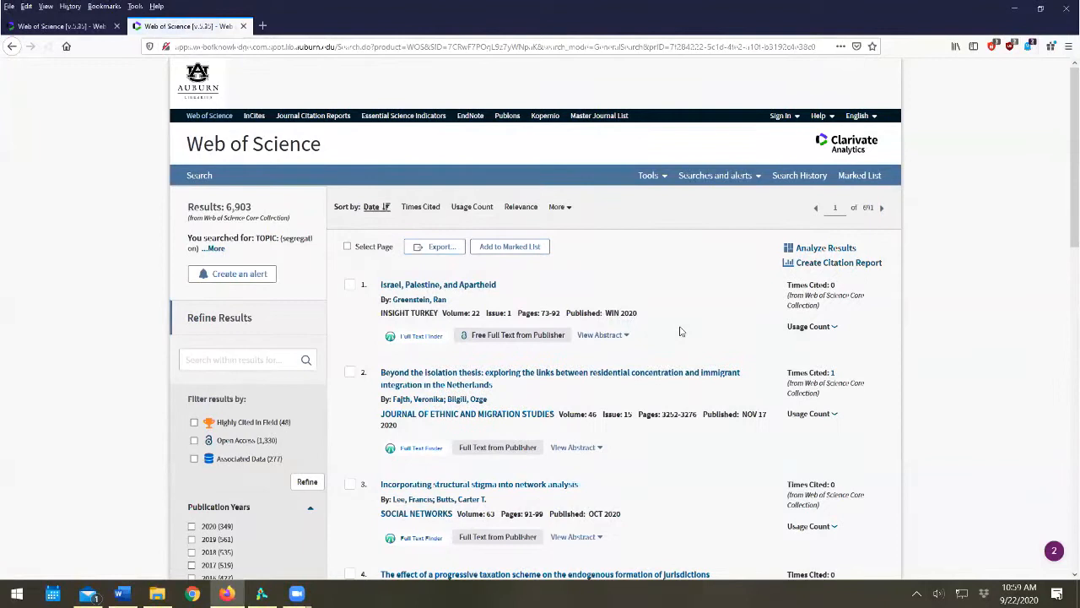
Sort the results by times cited and look through the most cited articles on the first page
left_click(422, 207)
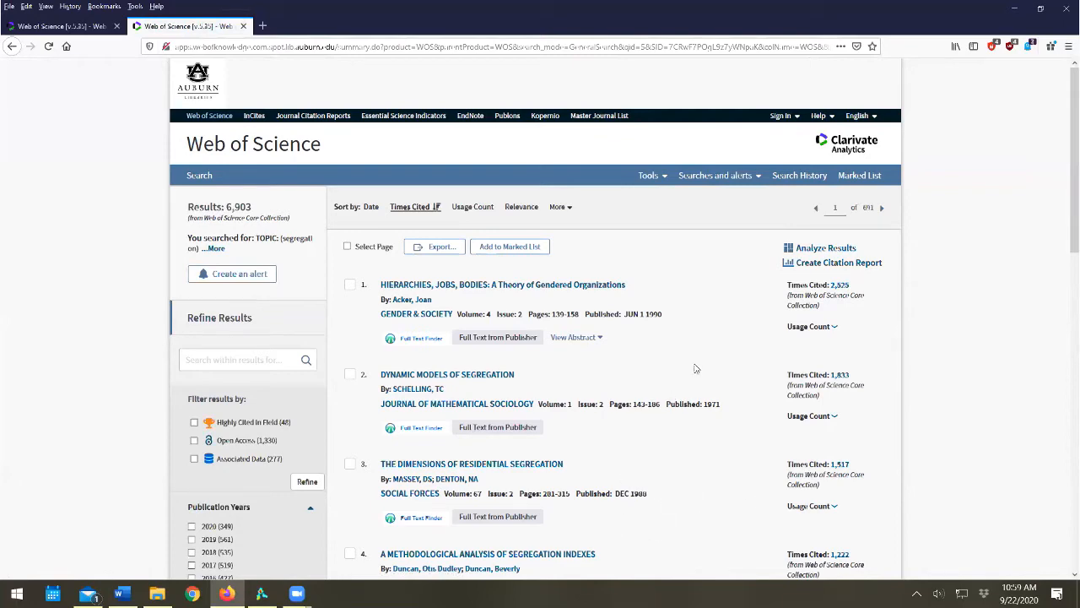
scroll(700, 365, "down", 1)
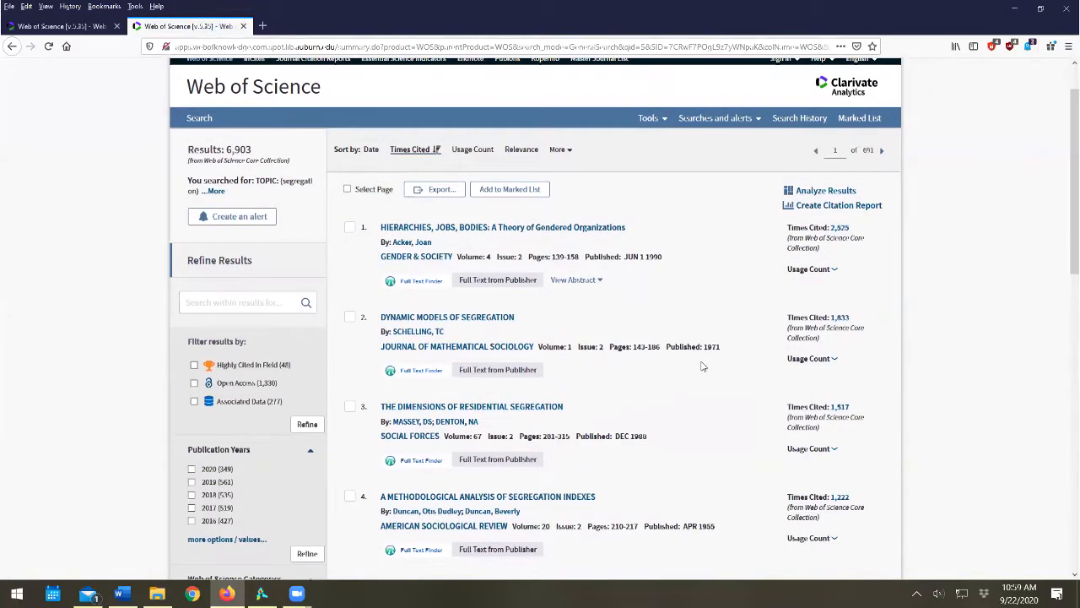
scroll(700, 365, "down", 6)
scroll(701, 369, "down", 3)
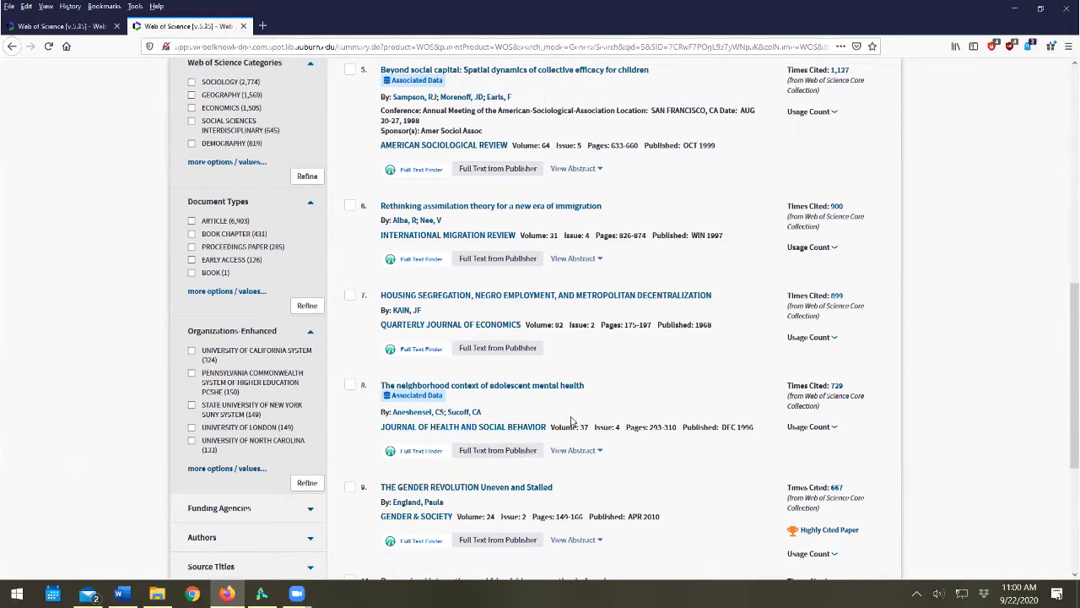
scroll(571, 419, "up", 5)
scroll(571, 419, "up", 2)
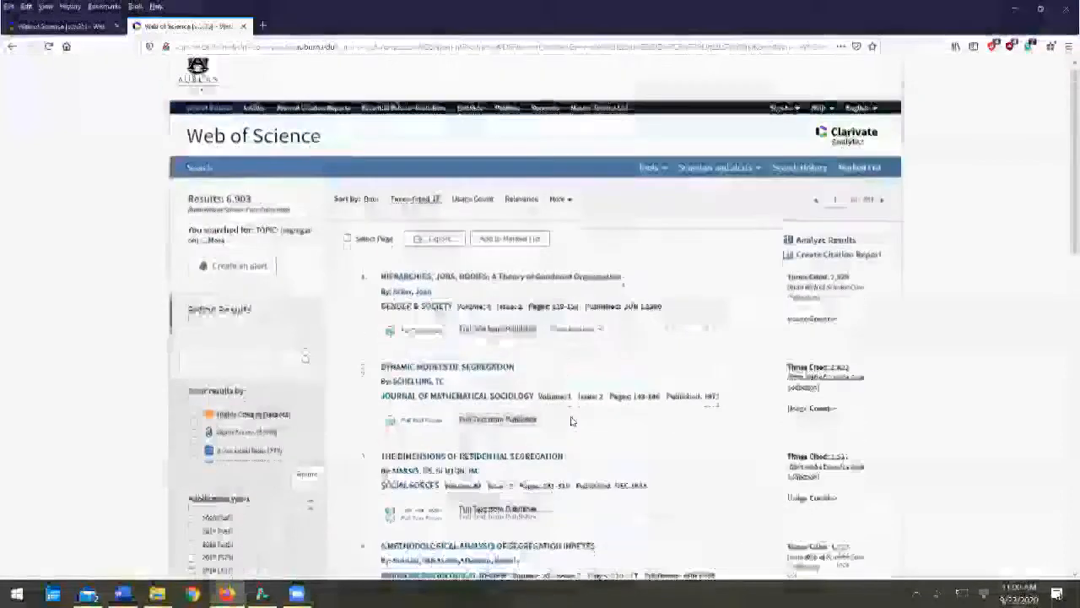
Open the results analysis and examine the record counts per Web of Science category in the treemap
left_click(802, 251)
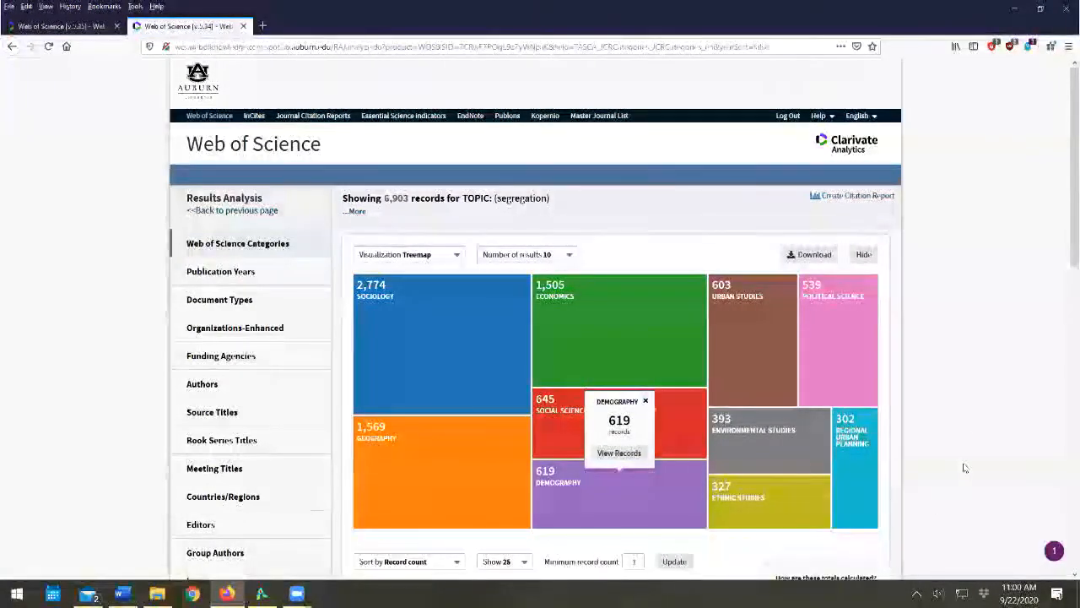
scroll(947, 368, "down", 1)
mouse_move(495, 426)
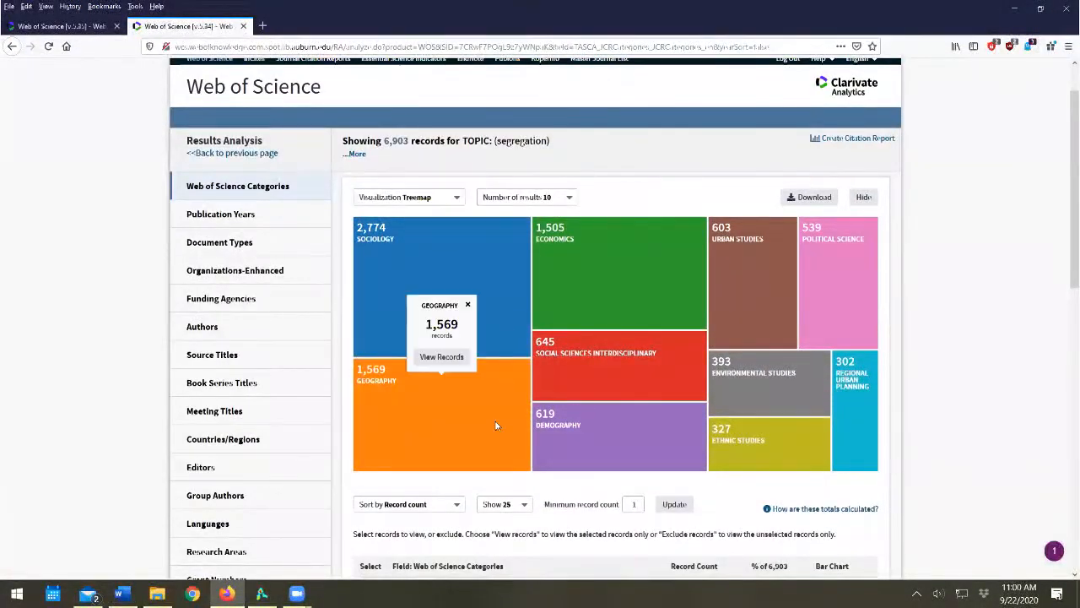
mouse_move(618, 283)
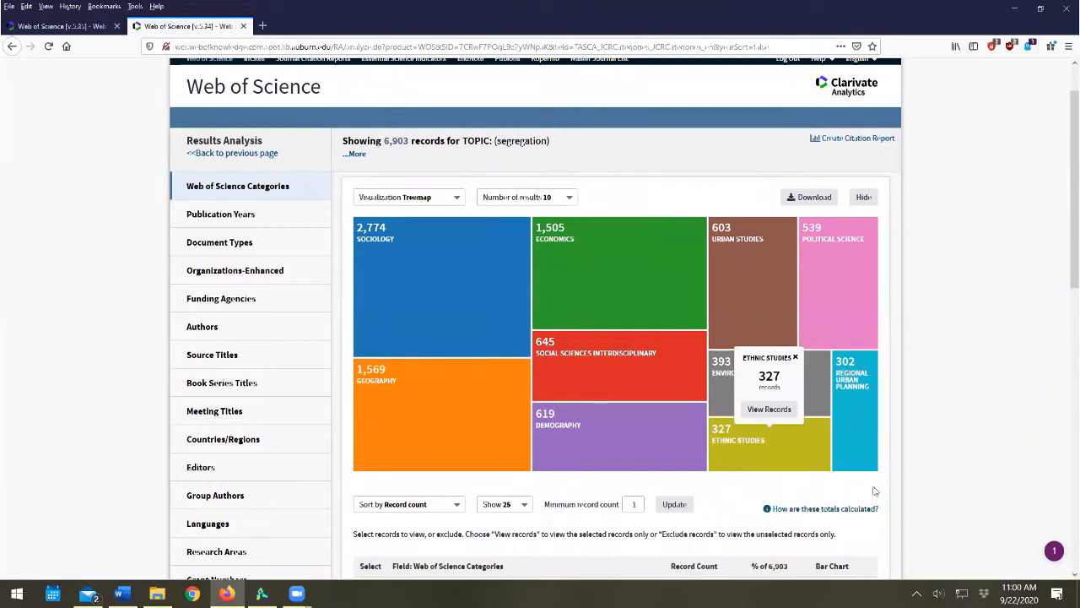
left_click(868, 432)
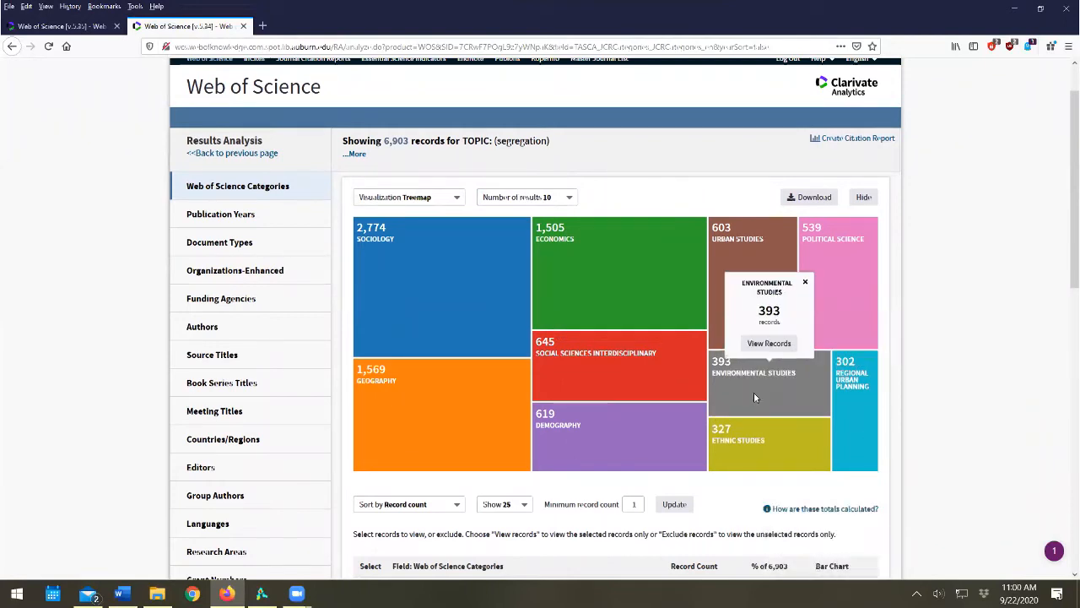
Examine the record counts per Web of Science category and switch the treemap visualization to a bar graph
mouse_move(577, 441)
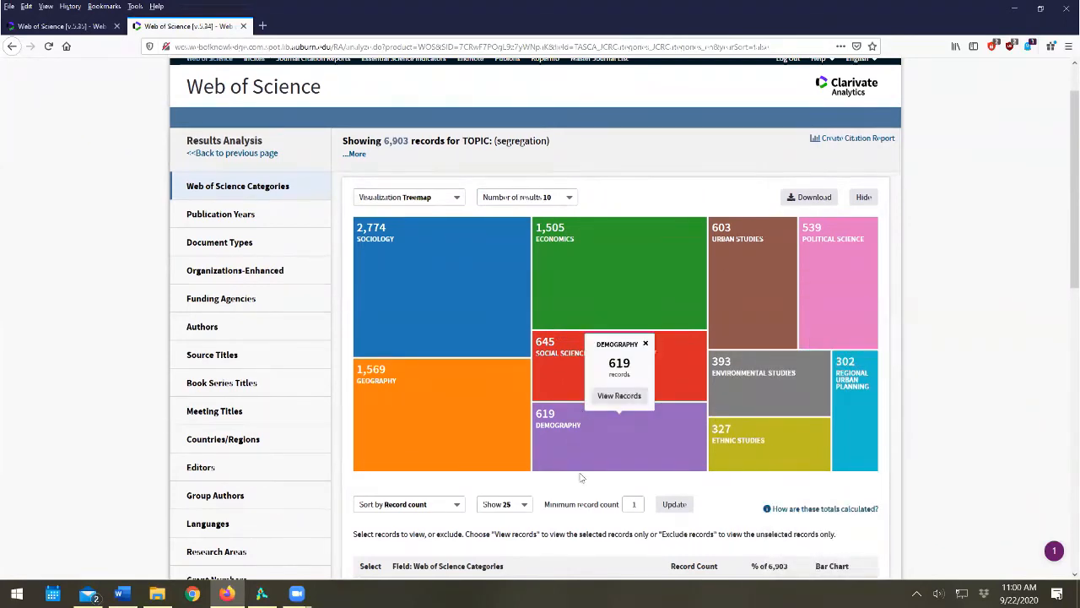
scroll(591, 510, "down", 5)
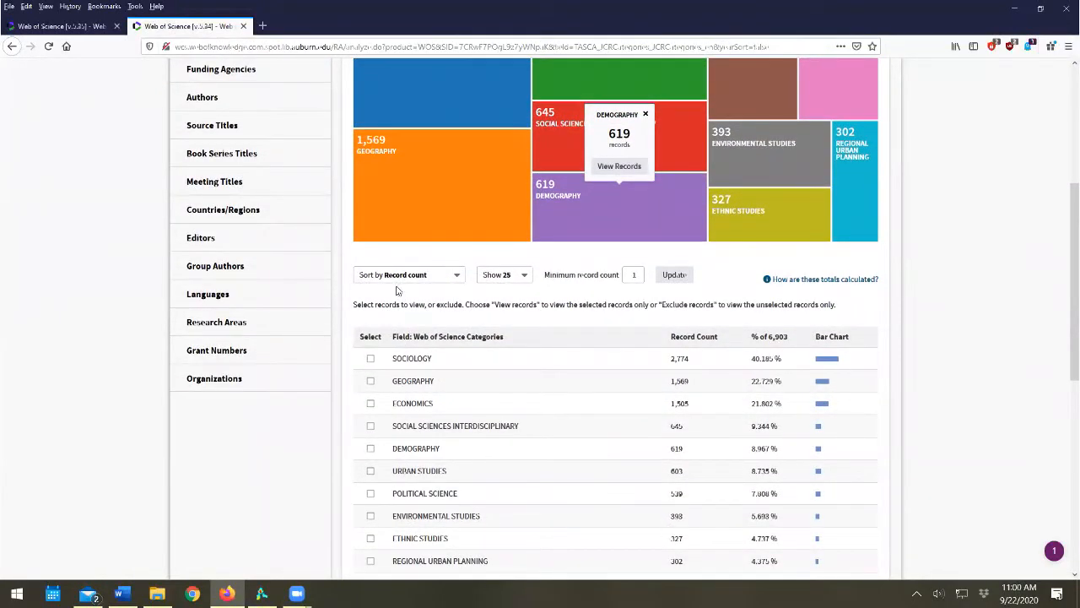
scroll(220, 241, "up", 3)
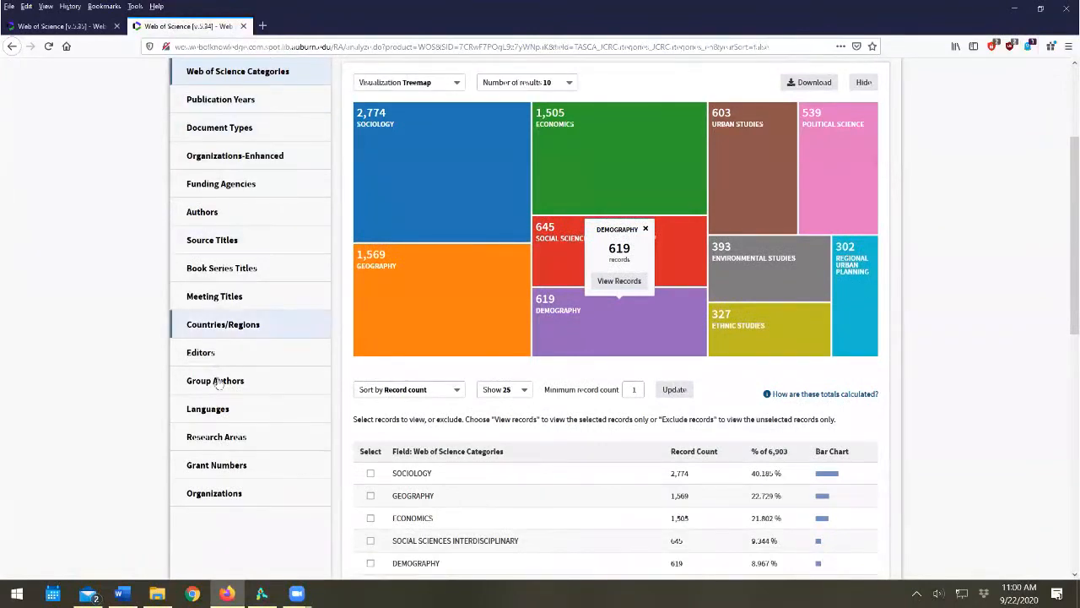
mouse_move(397, 137)
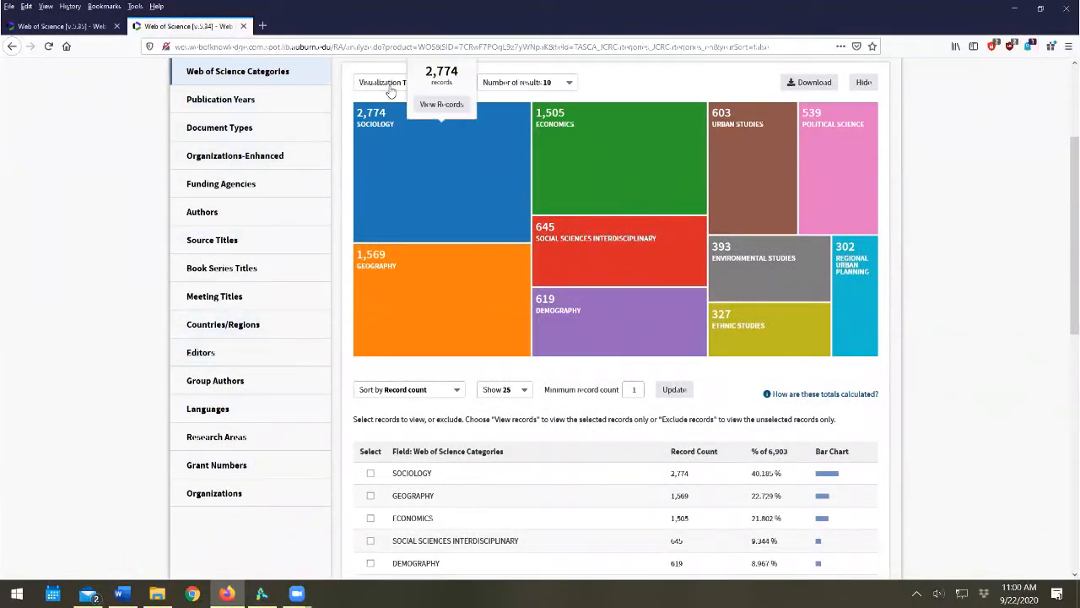
left_click(396, 83)
left_click(382, 118)
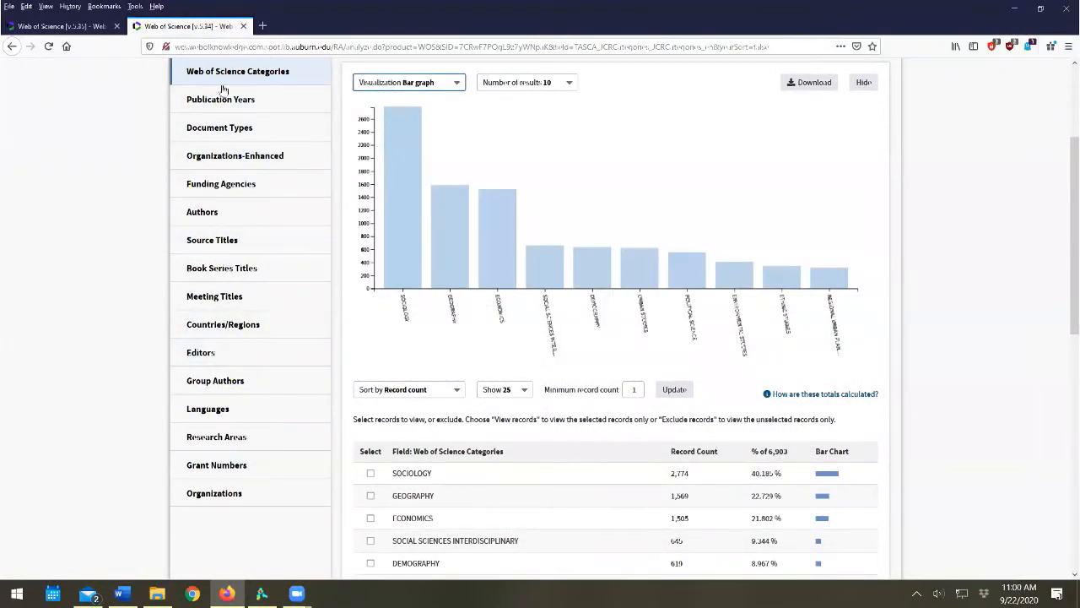
Go back to the search results, open their citation report, and examine the citations per year and per article
left_click(13, 46)
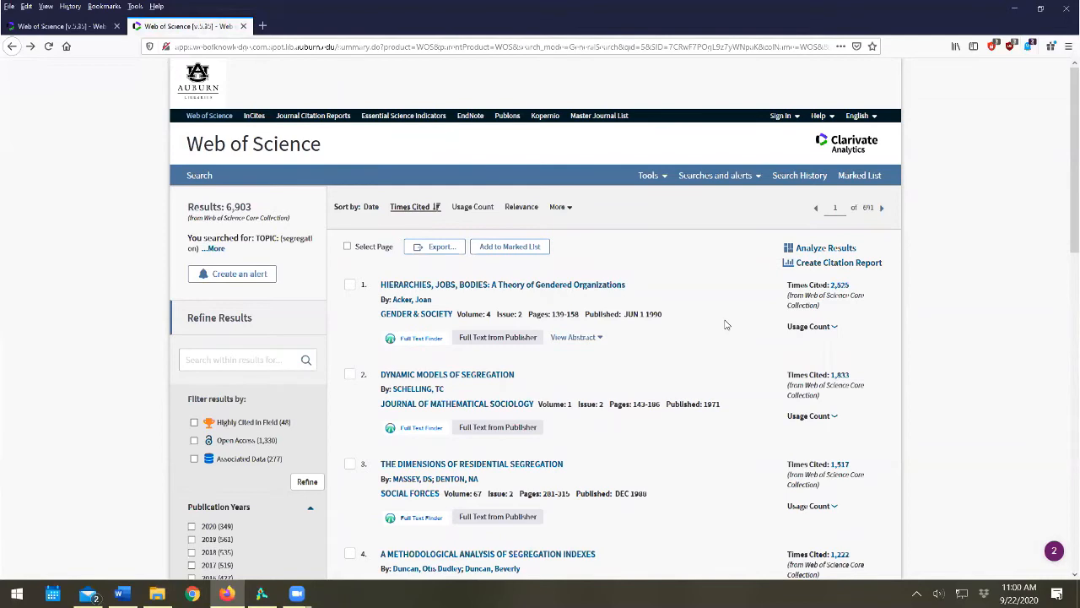
scroll(726, 325, "down", 1)
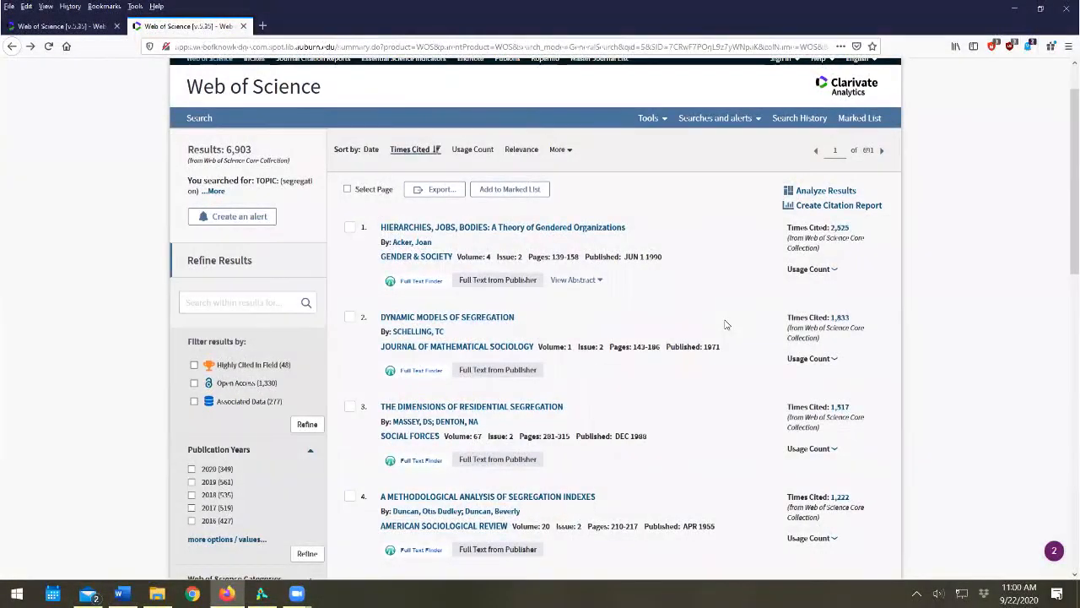
left_click(810, 210)
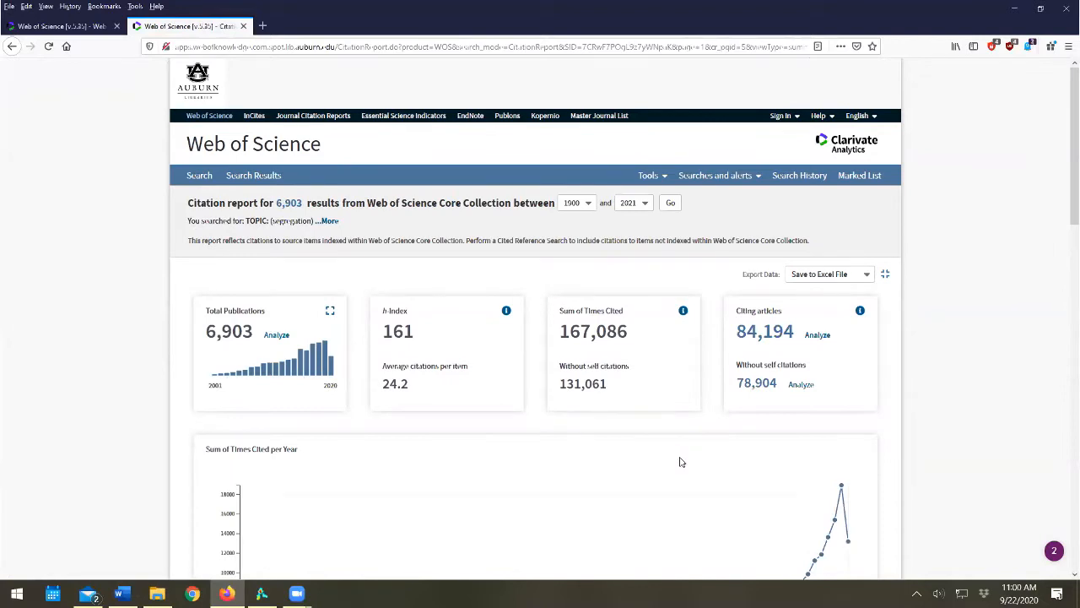
scroll(670, 460, "down", 3)
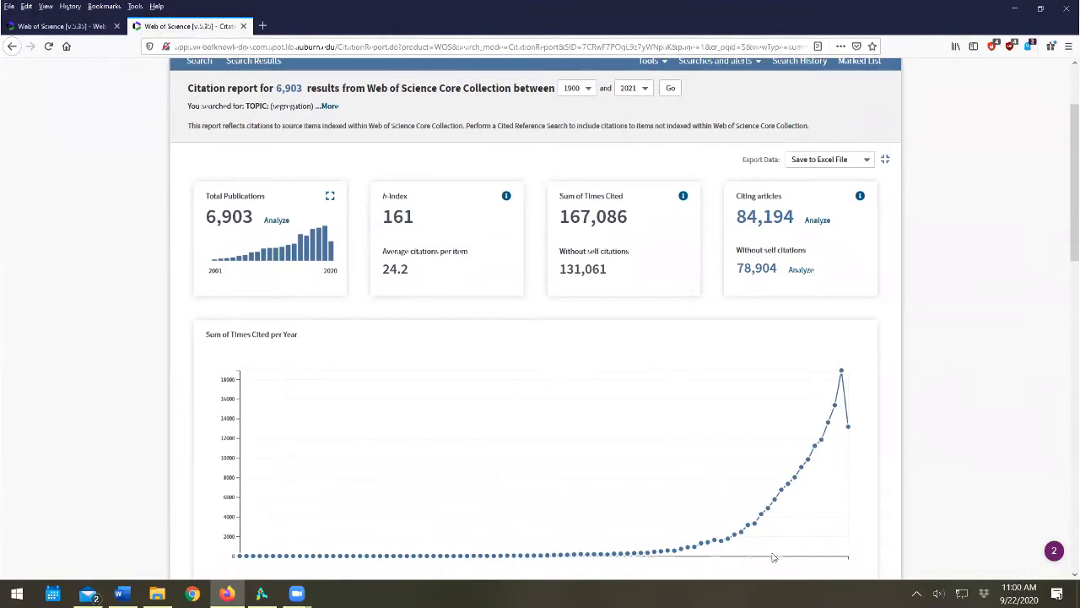
scroll(596, 355, "down", 4)
scroll(596, 356, "down", 3)
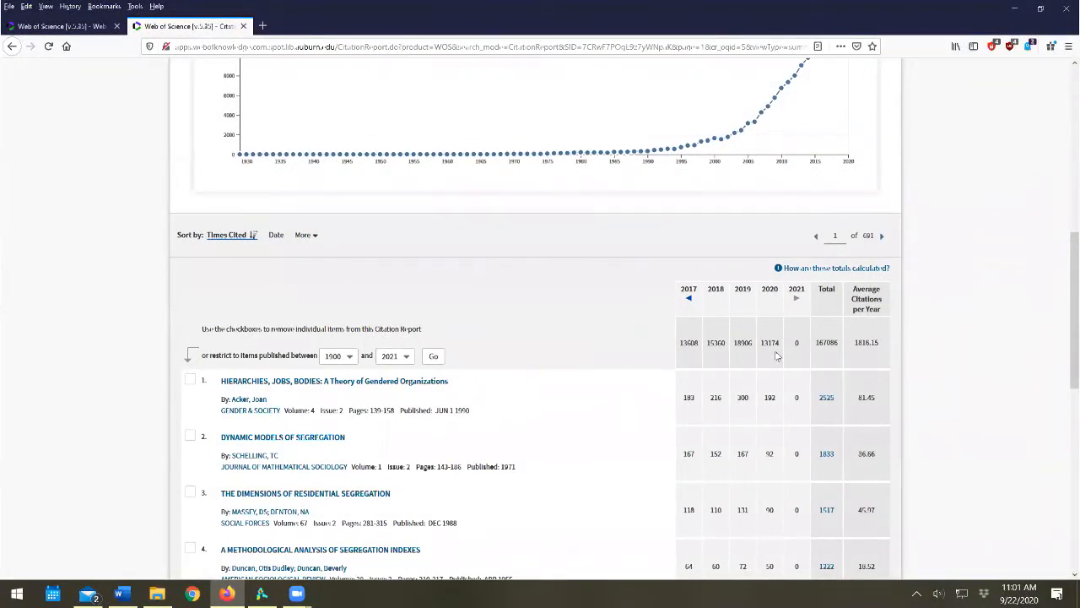
scroll(531, 405, "up", 3)
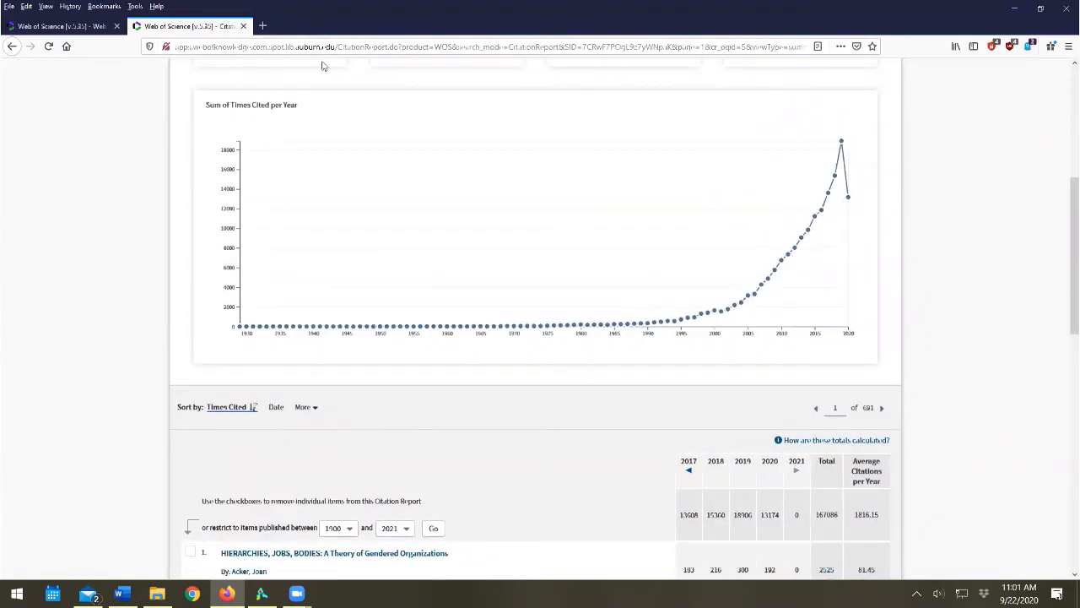
Return from the citation report to the results list and look through the articles on the first page
left_click(11, 49)
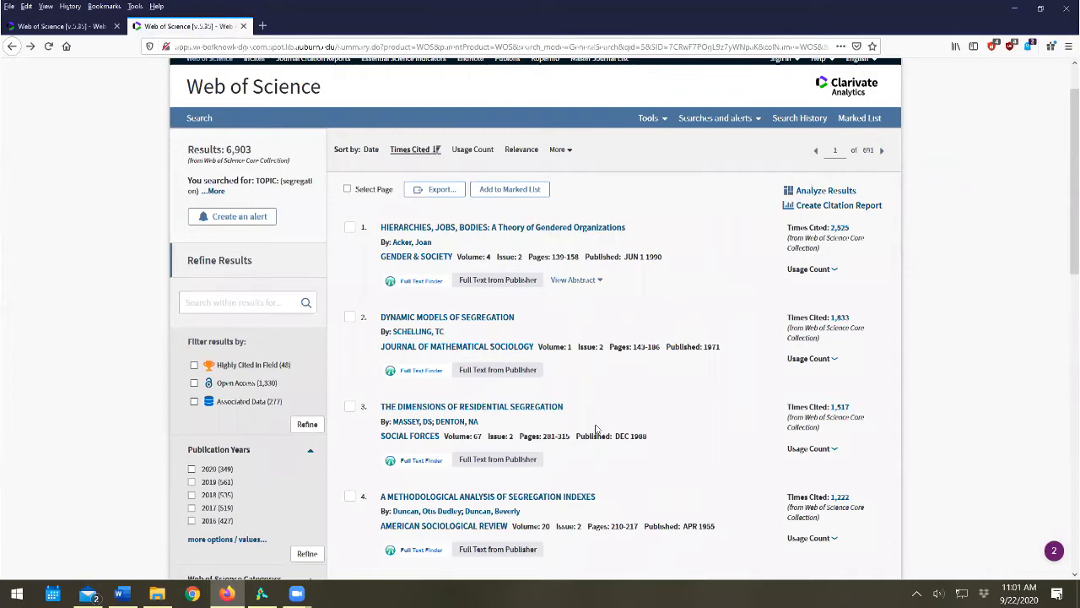
scroll(460, 469, "down", 5)
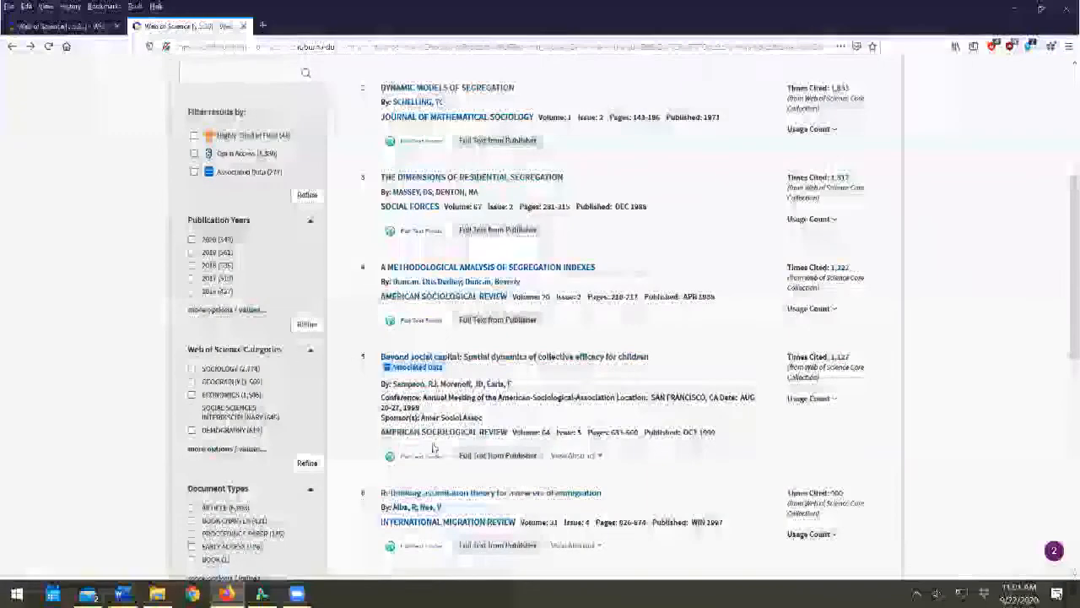
scroll(453, 525, "down", 7)
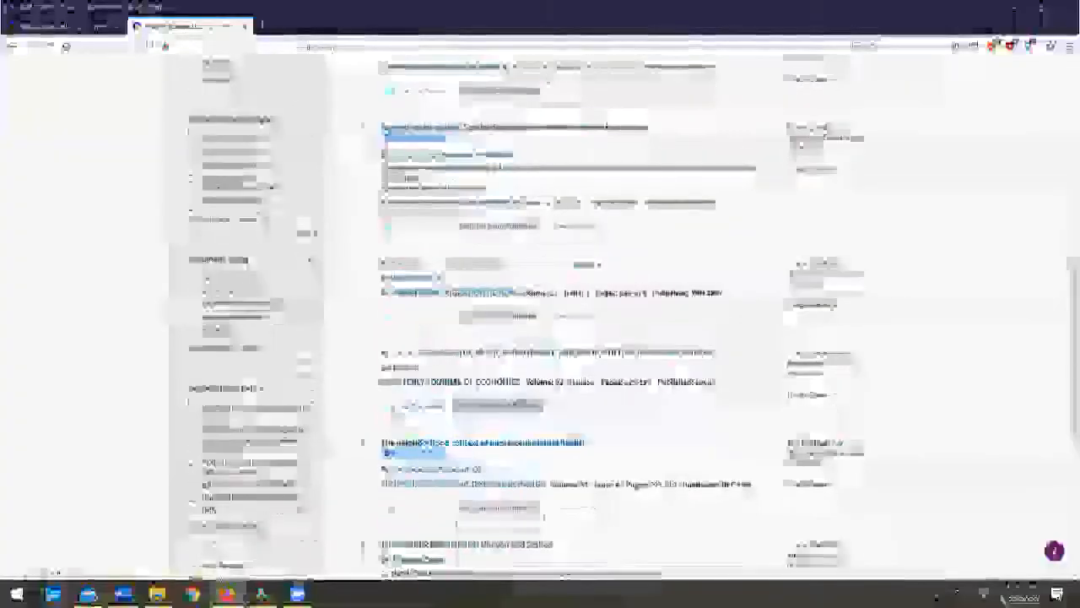
scroll(539, 520, "down", 3)
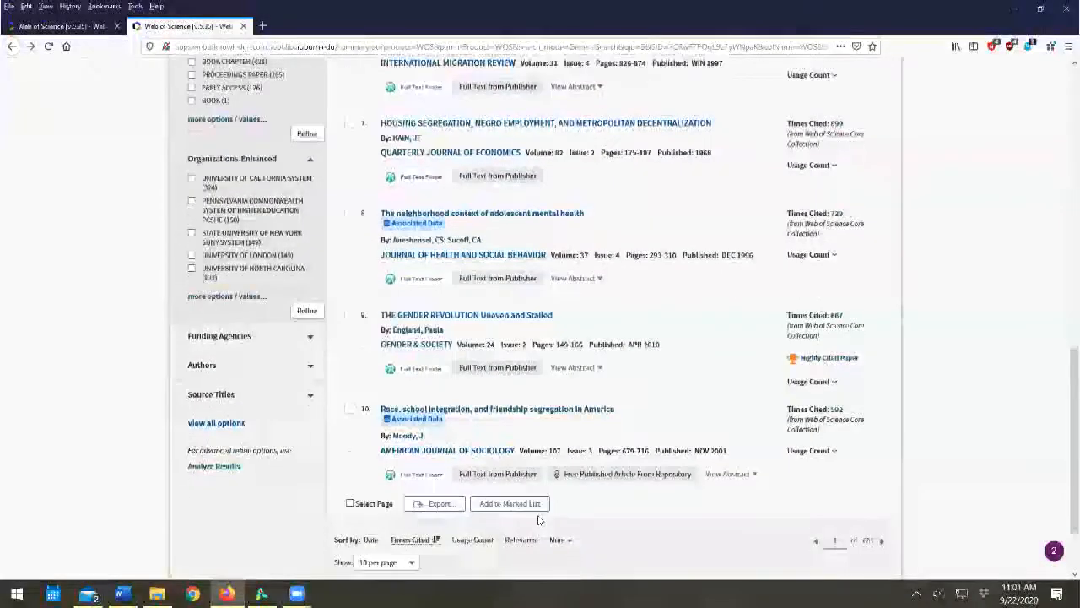
scroll(539, 518, "up", 13)
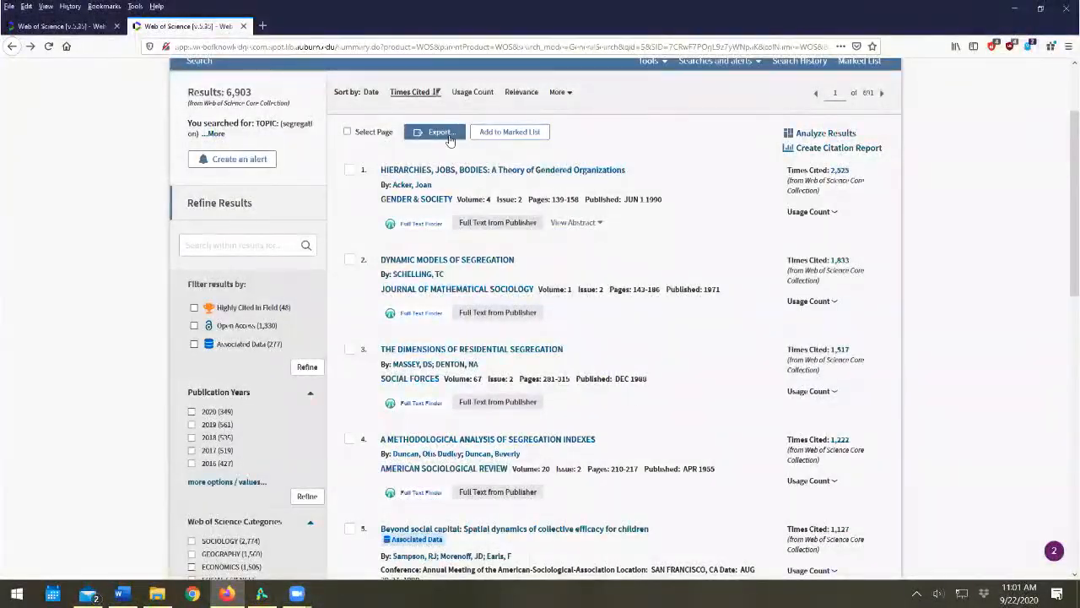
Set up an export to other file formats for records 1 to 500 with Full Record and Cited References as Plain Text
left_click(448, 135)
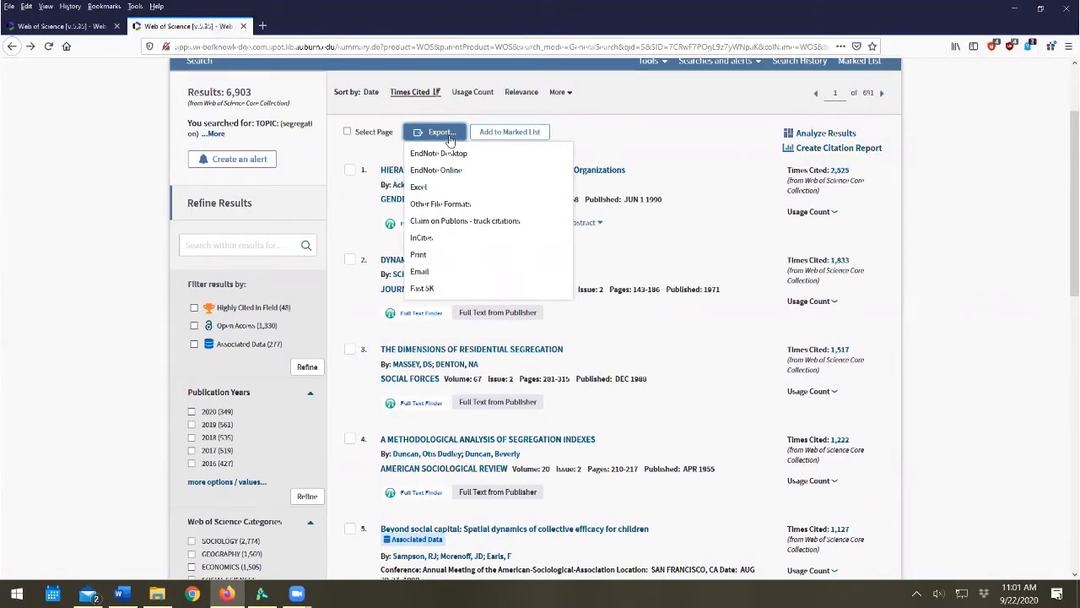
left_click(445, 205)
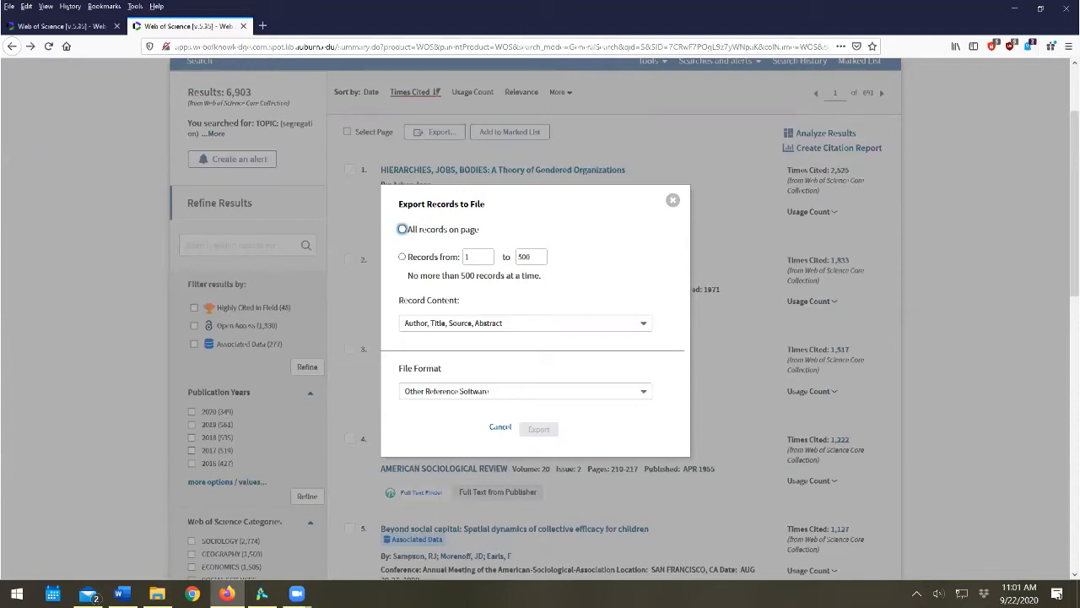
left_click(402, 257)
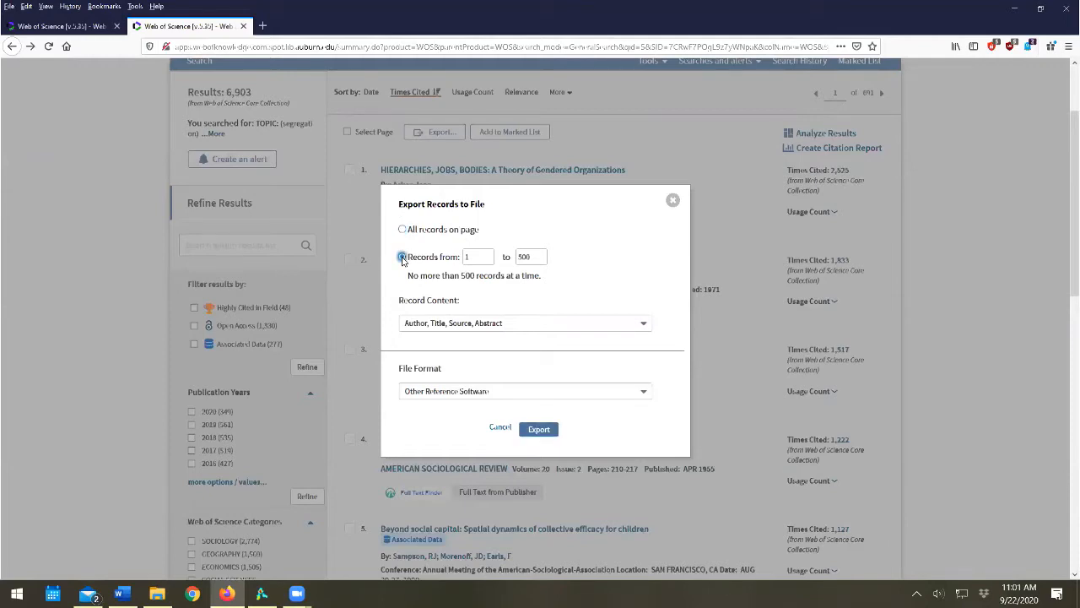
left_click(504, 324)
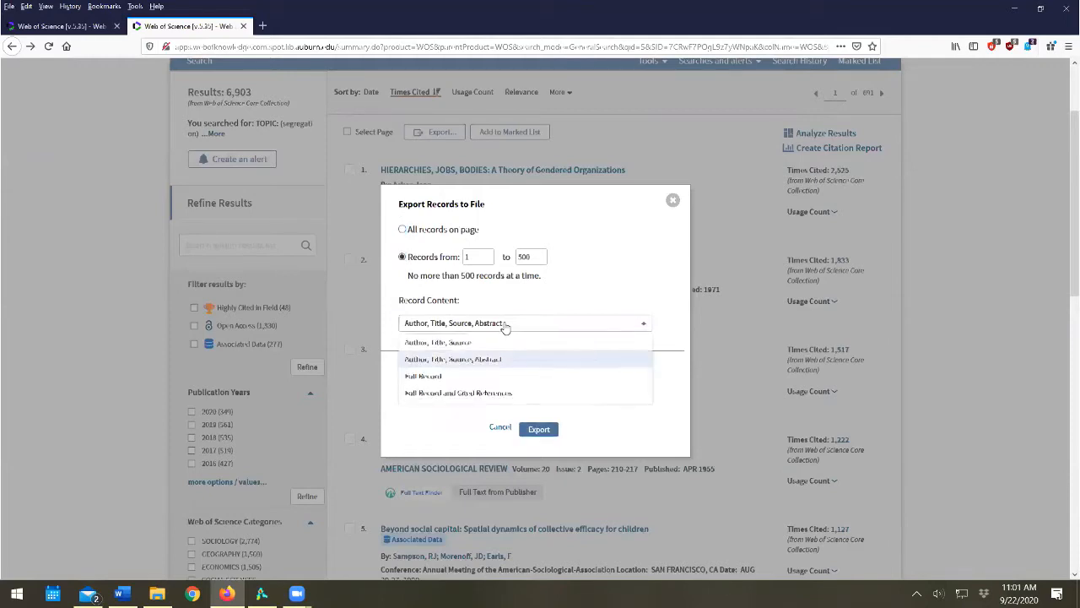
left_click(504, 393)
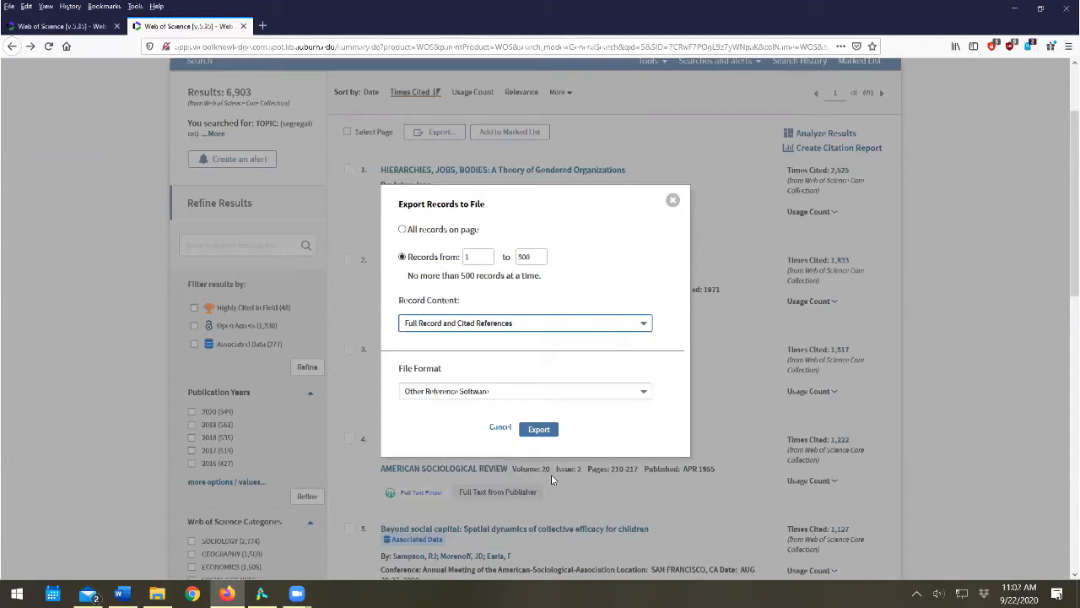
left_click(547, 396)
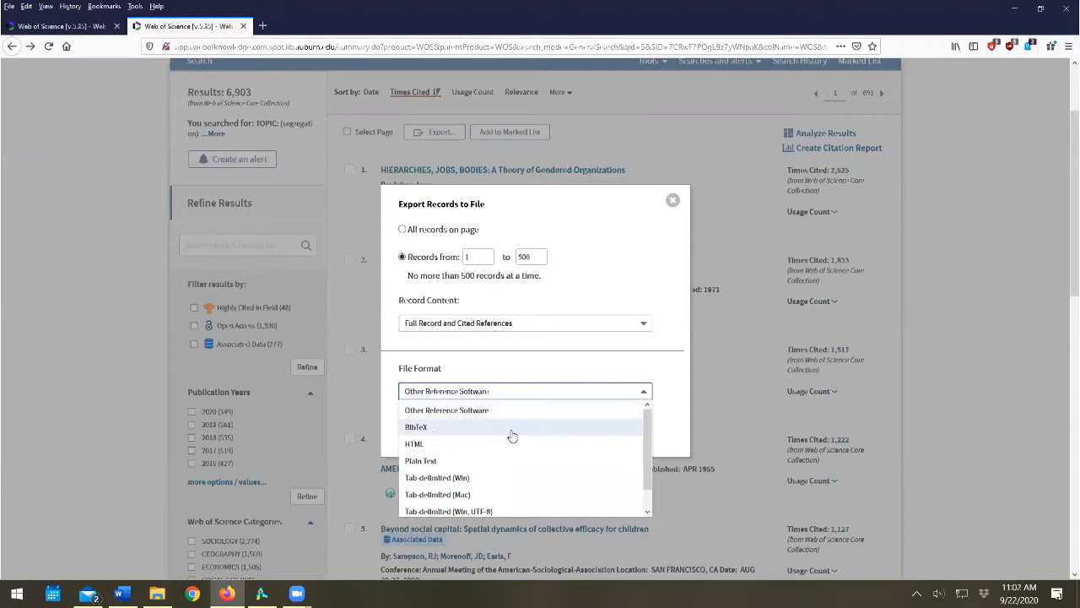
left_click(431, 462)
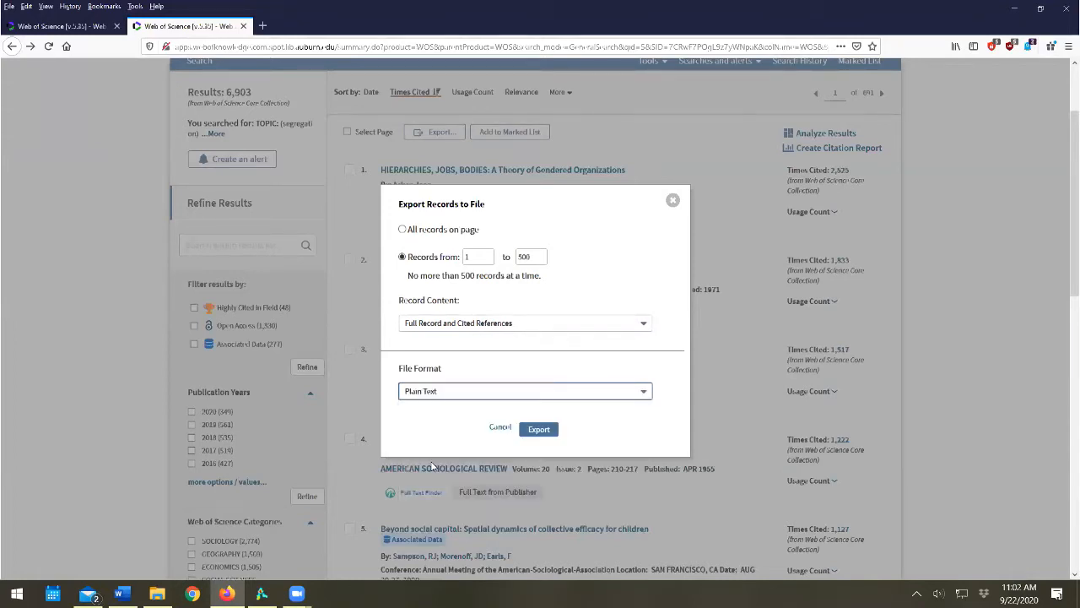
Export the first 500 records and save the savedrecs.txt file instead of opening it
left_click(540, 428)
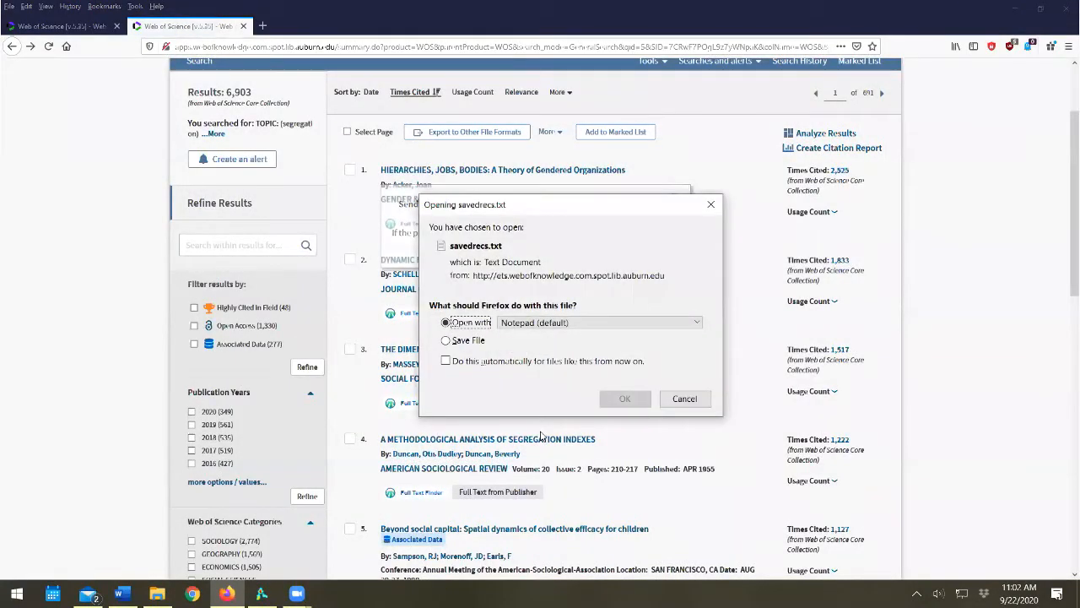
left_click(472, 341)
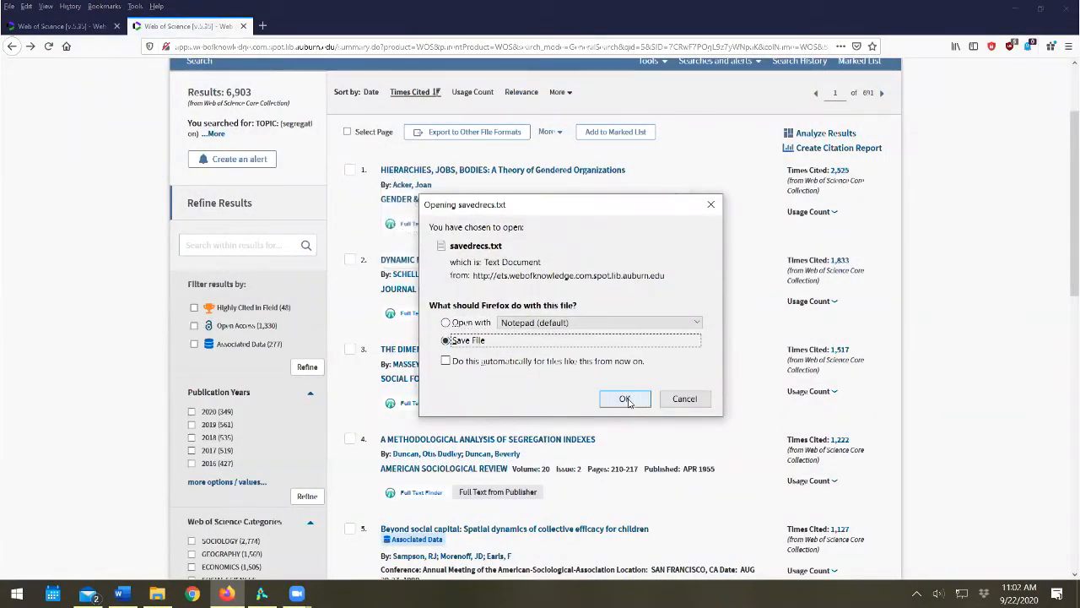
left_click(628, 399)
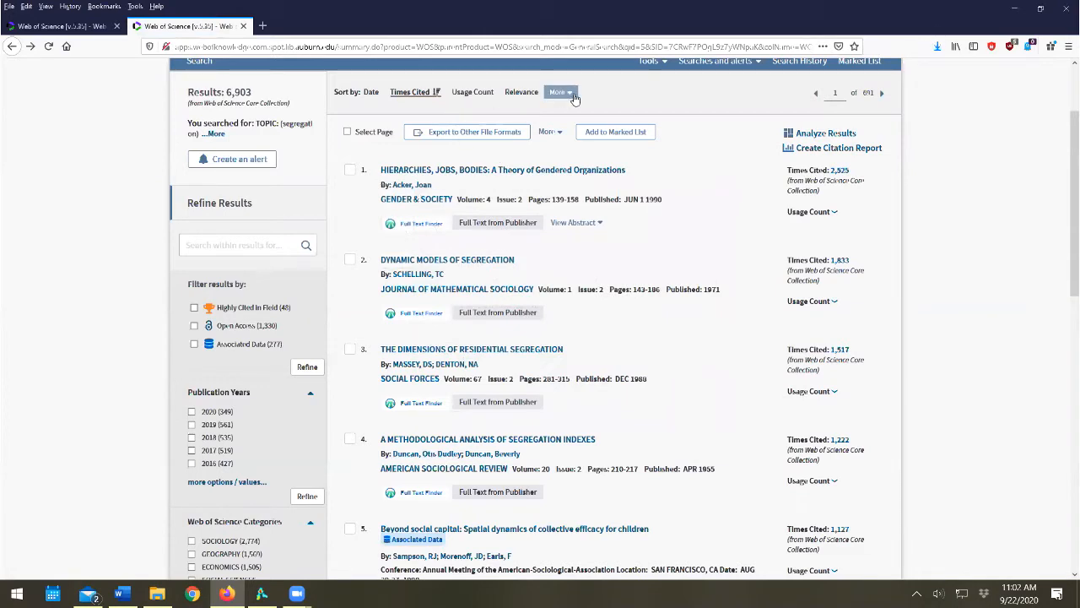
Start another export to other file formats and set the record range from 501 to 1000
left_click(503, 132)
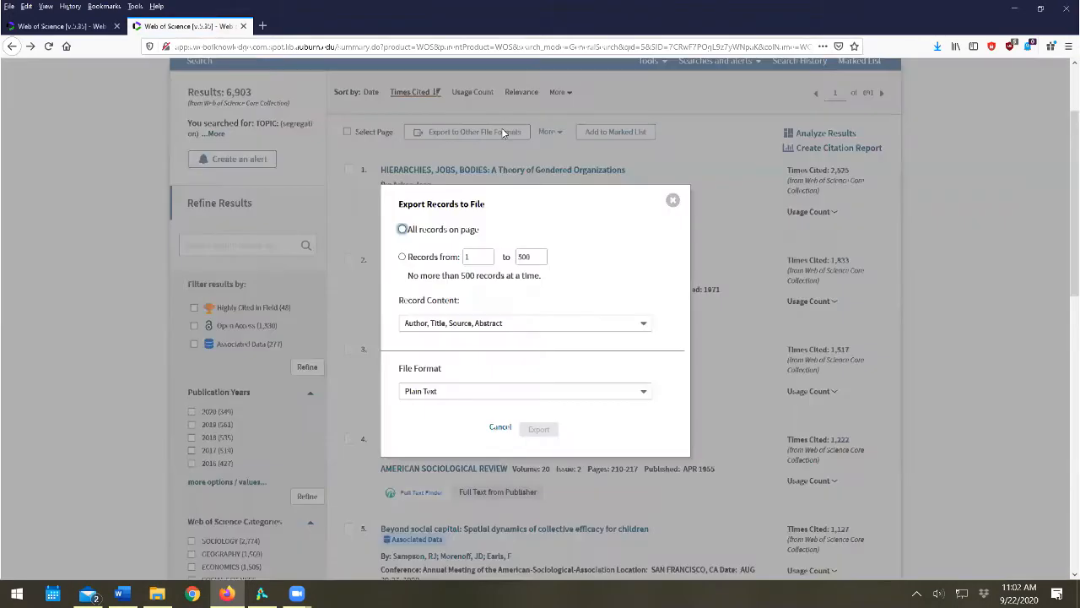
left_click(402, 257)
left_click(485, 256)
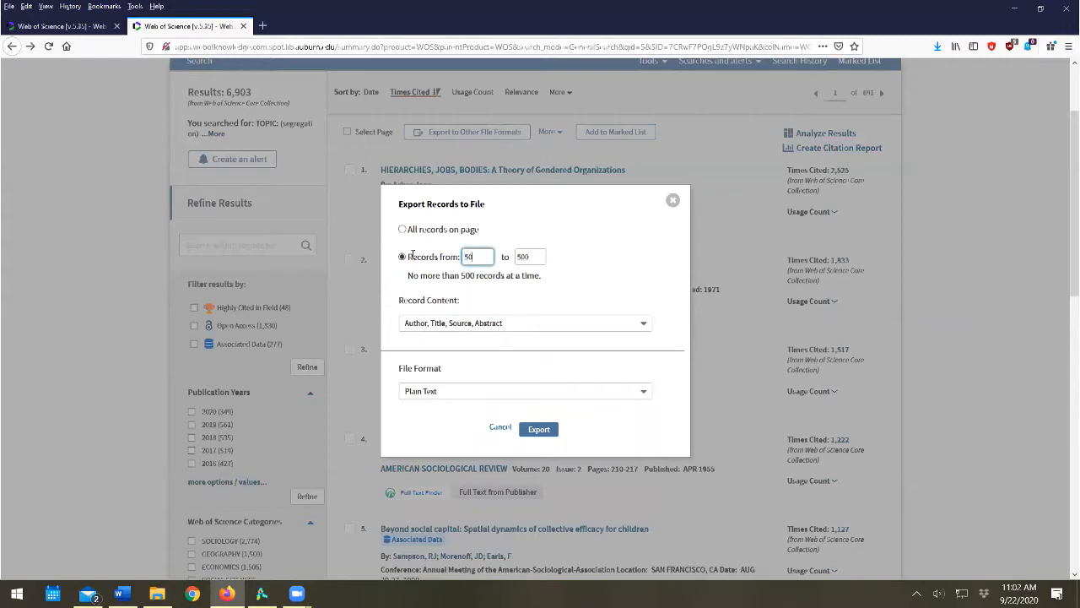
double_click(530, 258)
type("1")
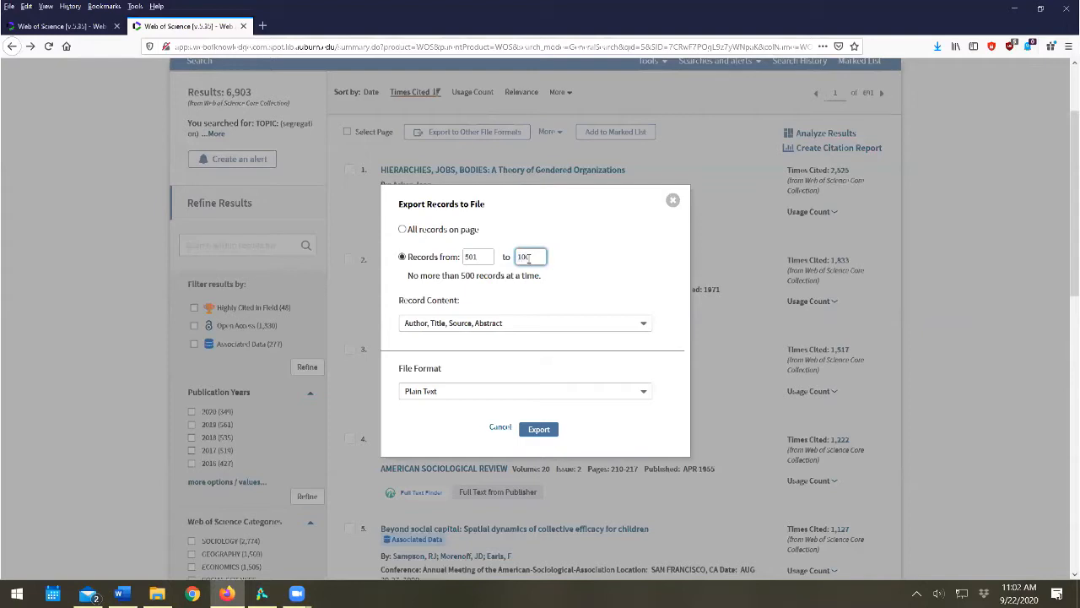
type("000")
Set the record content to Full Record and Cited References, then export records 501 to 1000 and save the file
left_click(531, 396)
left_click(531, 397)
left_click(543, 324)
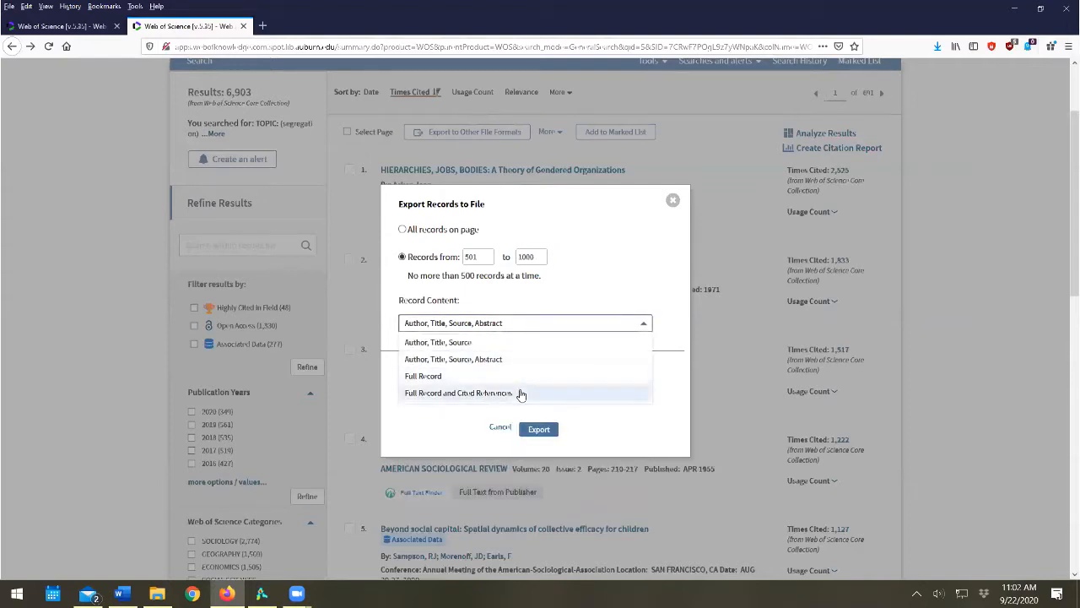
left_click(520, 394)
left_click(538, 429)
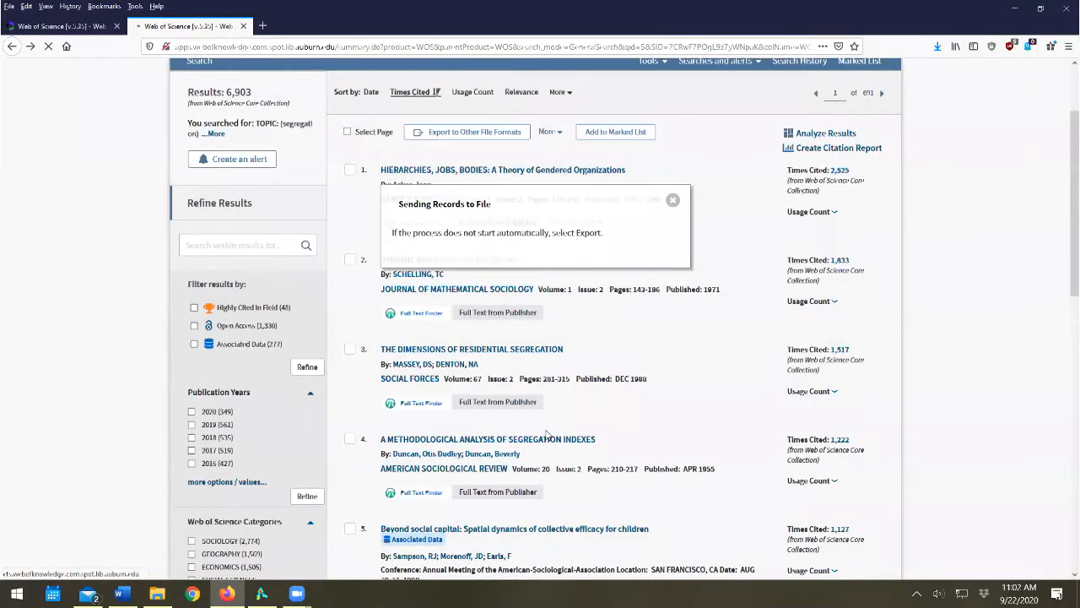
left_click(628, 399)
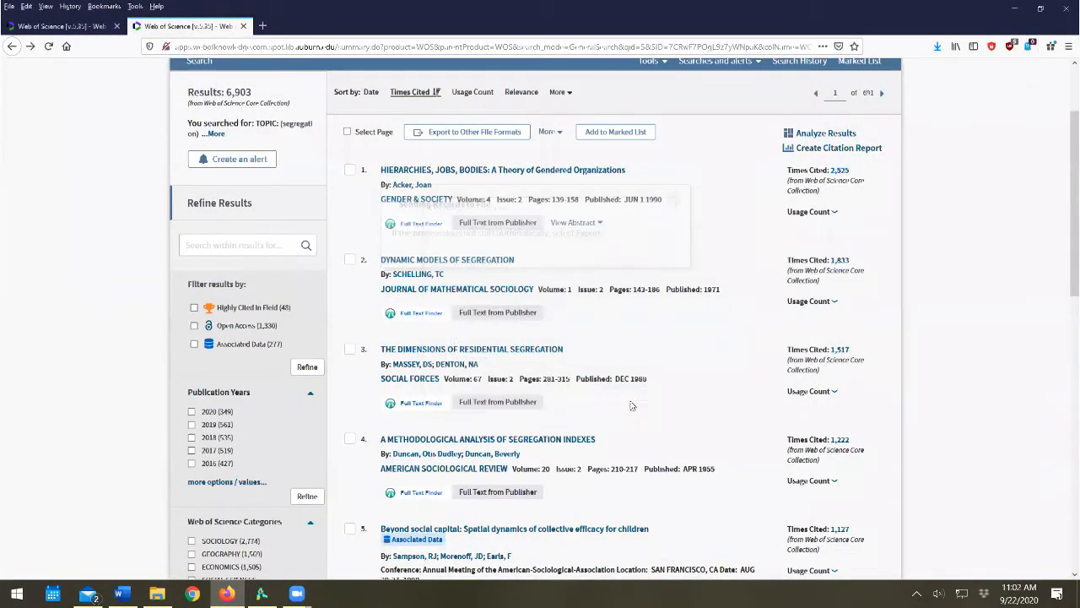
Export the next batch of records, starting from record 1001, as Plain Text with Full Record and Cited References, and save the file
left_click(498, 135)
left_click(482, 324)
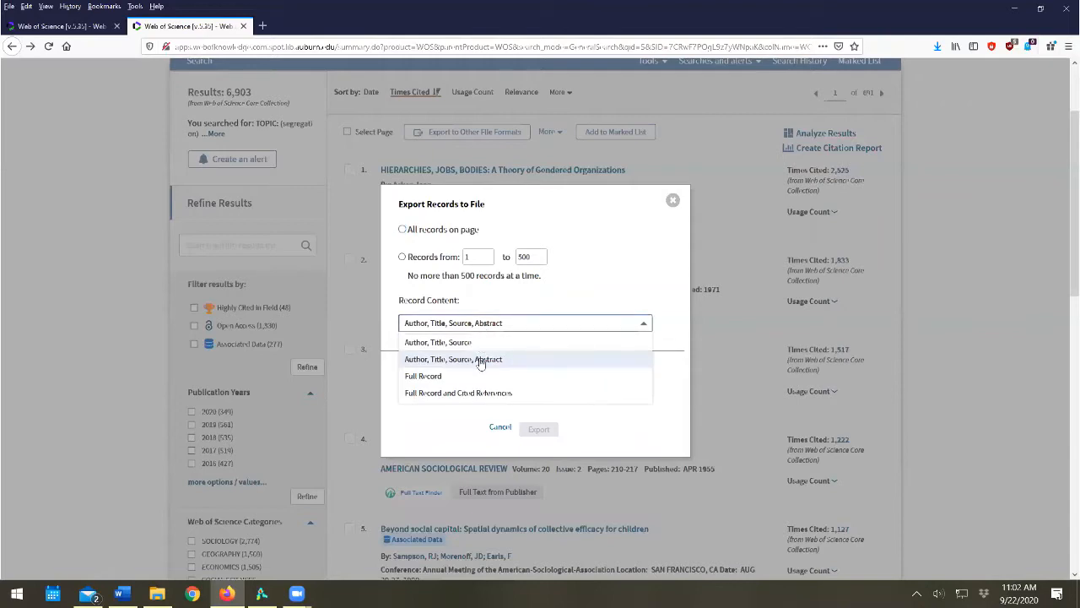
left_click(482, 394)
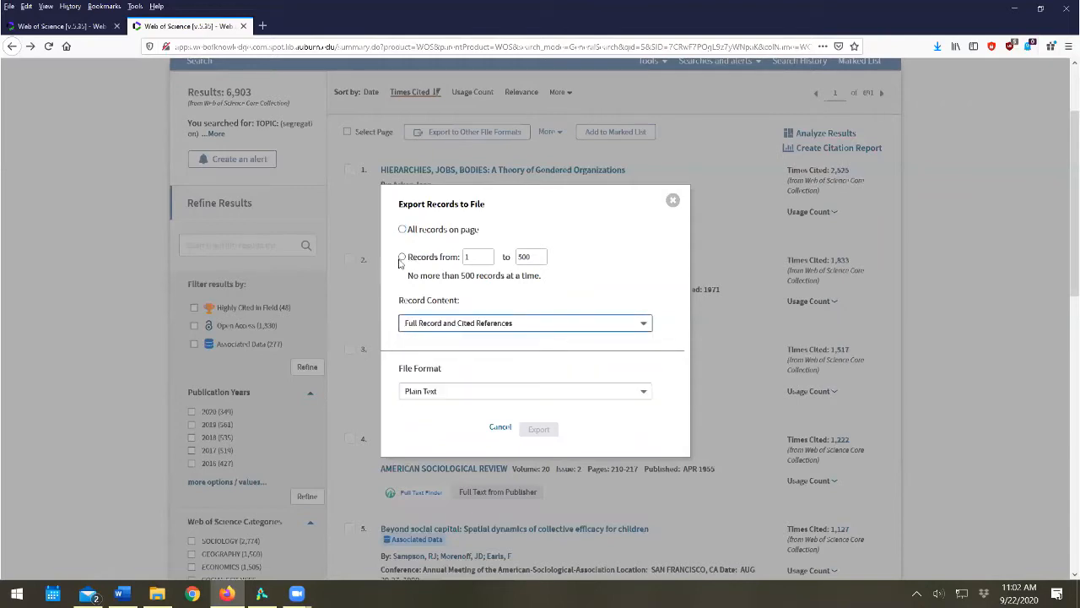
left_click(402, 257)
left_click_drag(488, 258, 428, 255)
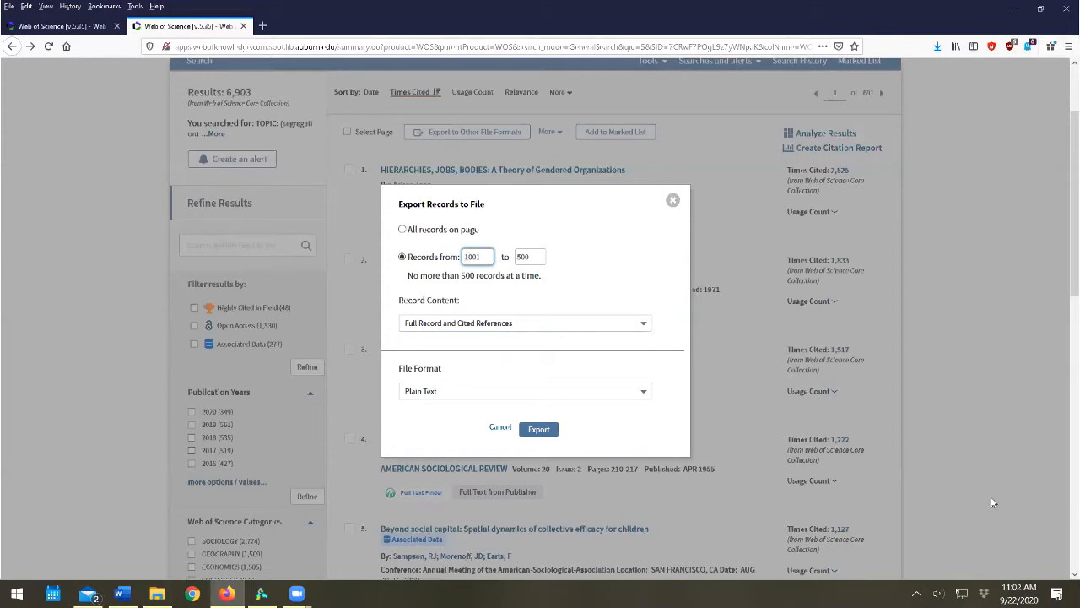
left_click(520, 257)
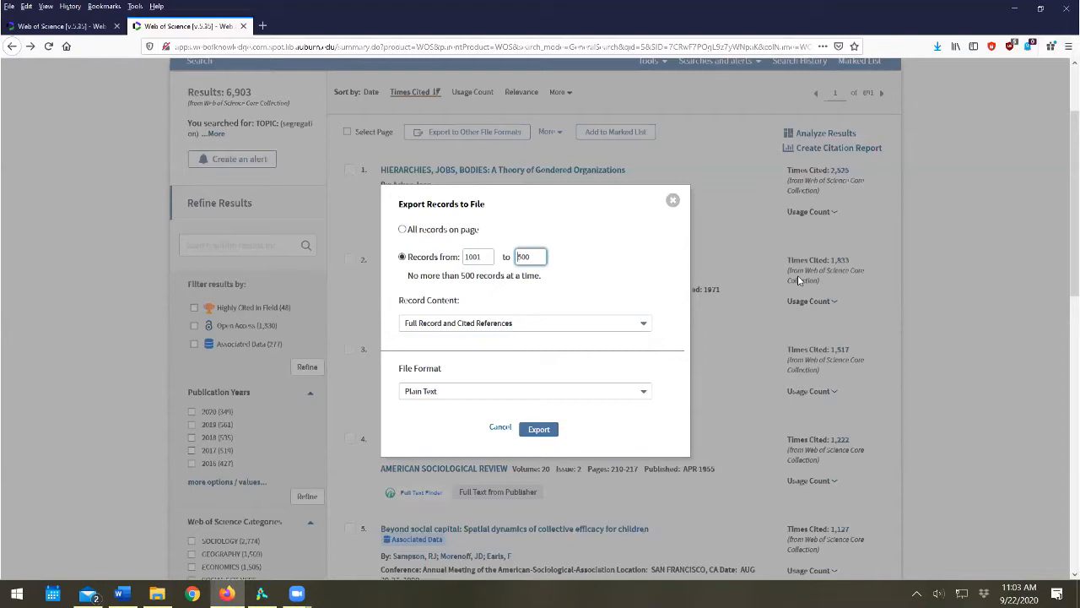
left_click(539, 429)
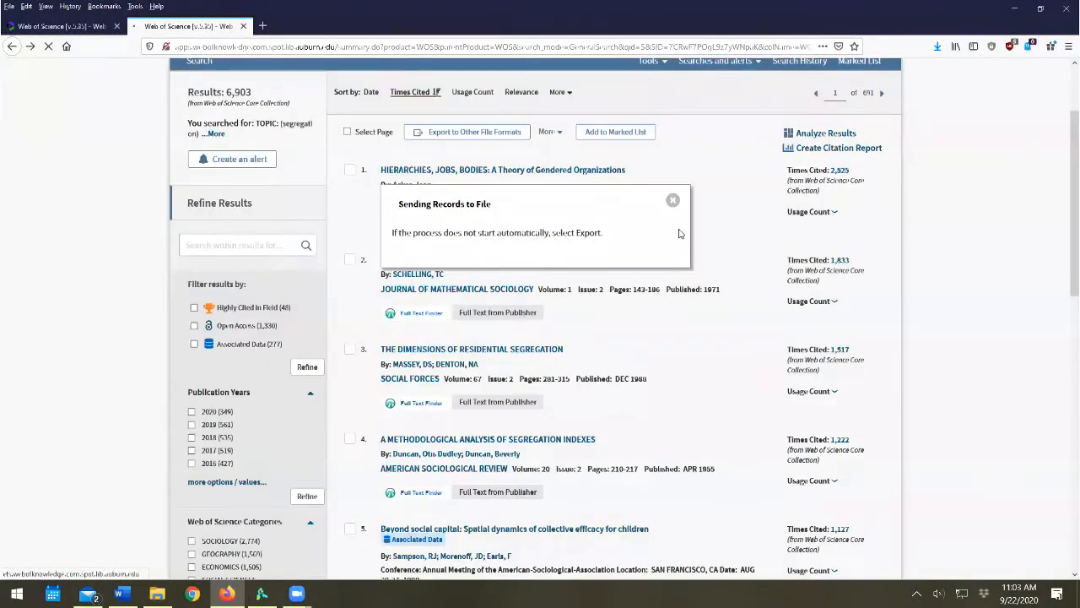
left_click(625, 400)
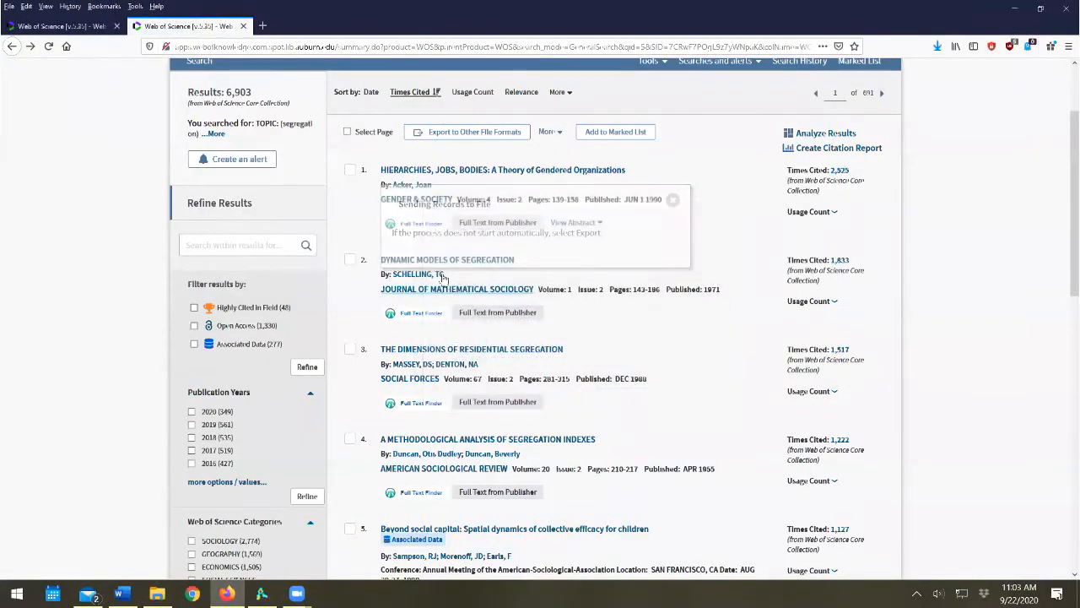
Start another export to other file formats and set the record range from 1501 to 2000
left_click(467, 136)
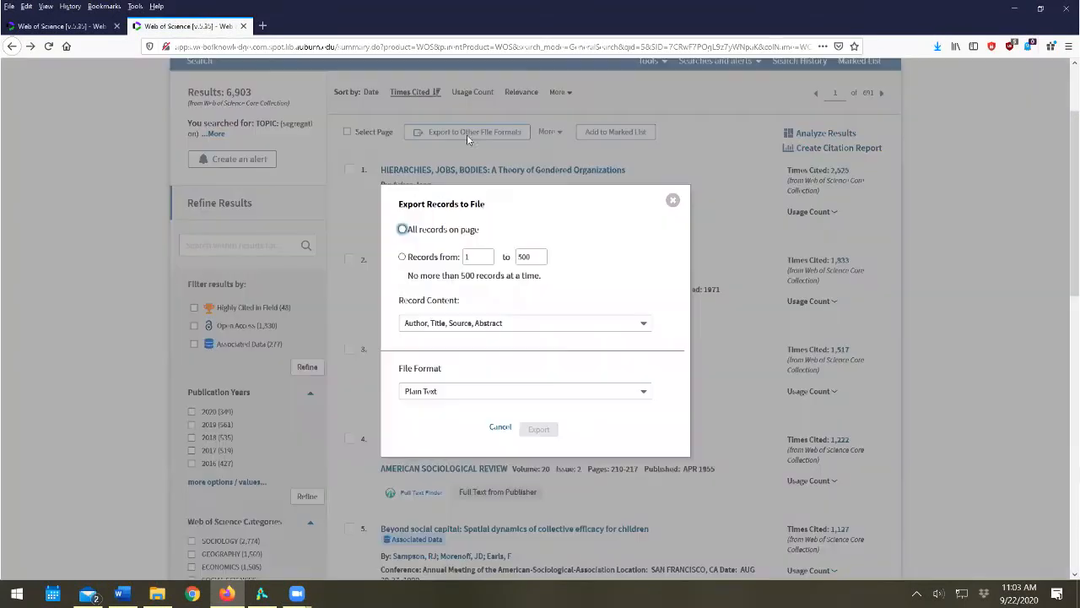
left_click(402, 257)
double_click(467, 257)
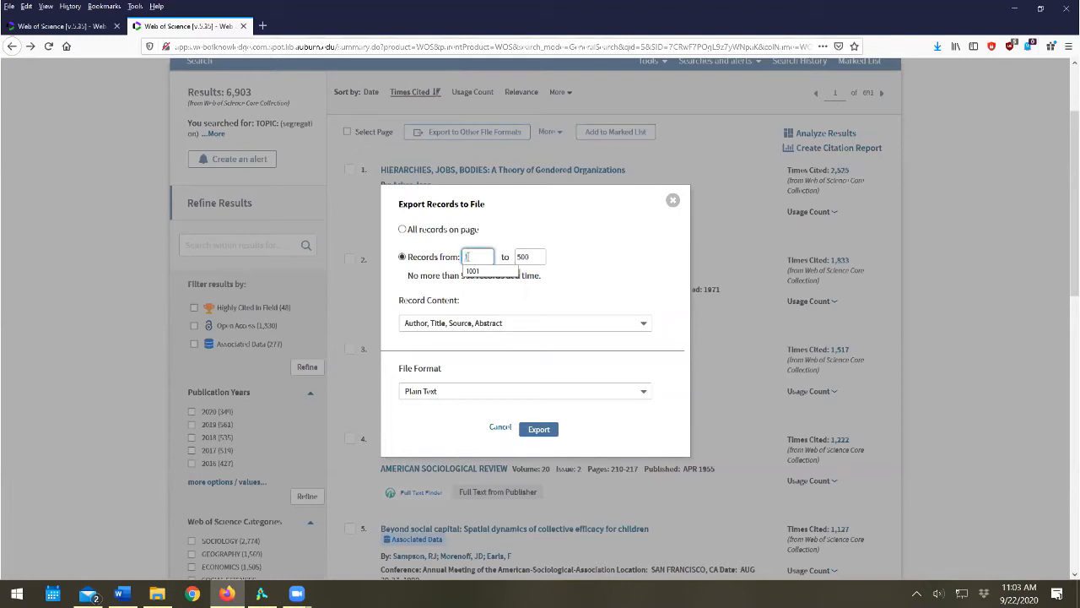
type("501")
key("Tab")
type("2")
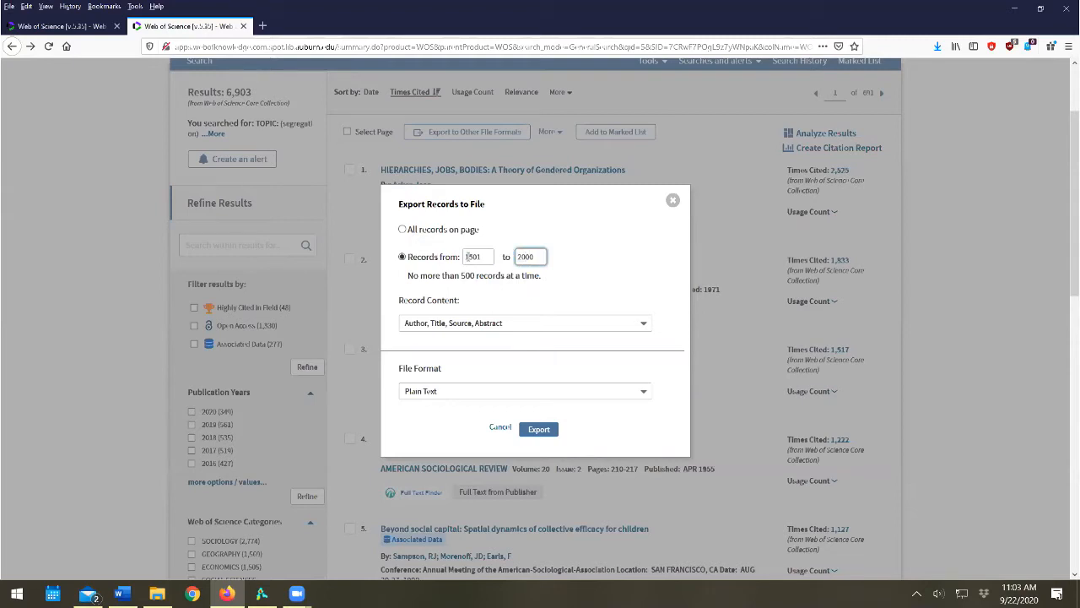
Set the record content to Full Record and Cited References, then export records 1501 to 2000 and save the file
left_click(469, 323)
left_click(468, 393)
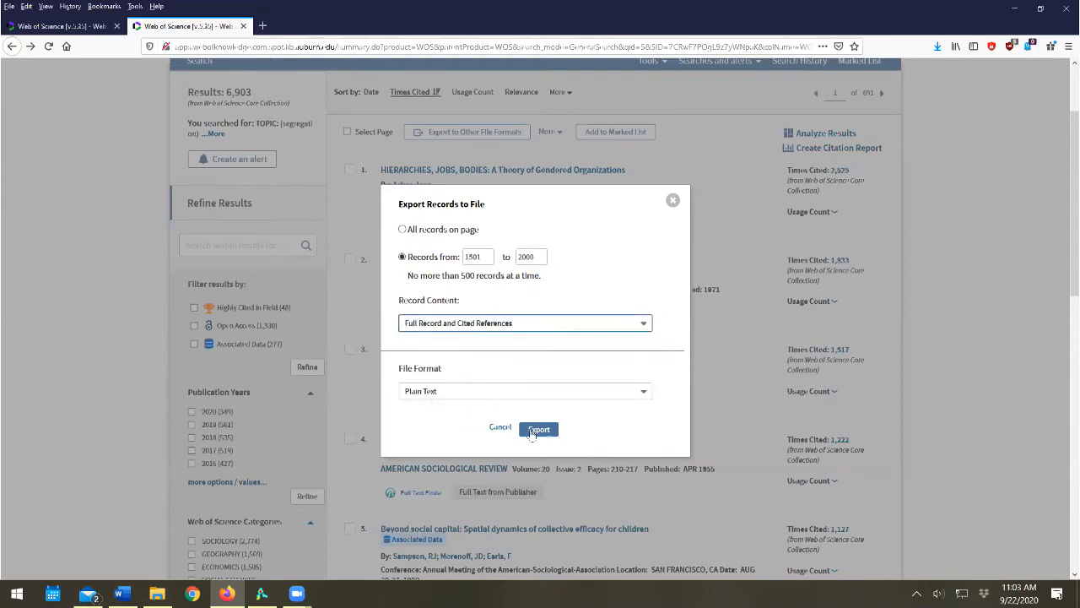
left_click(538, 429)
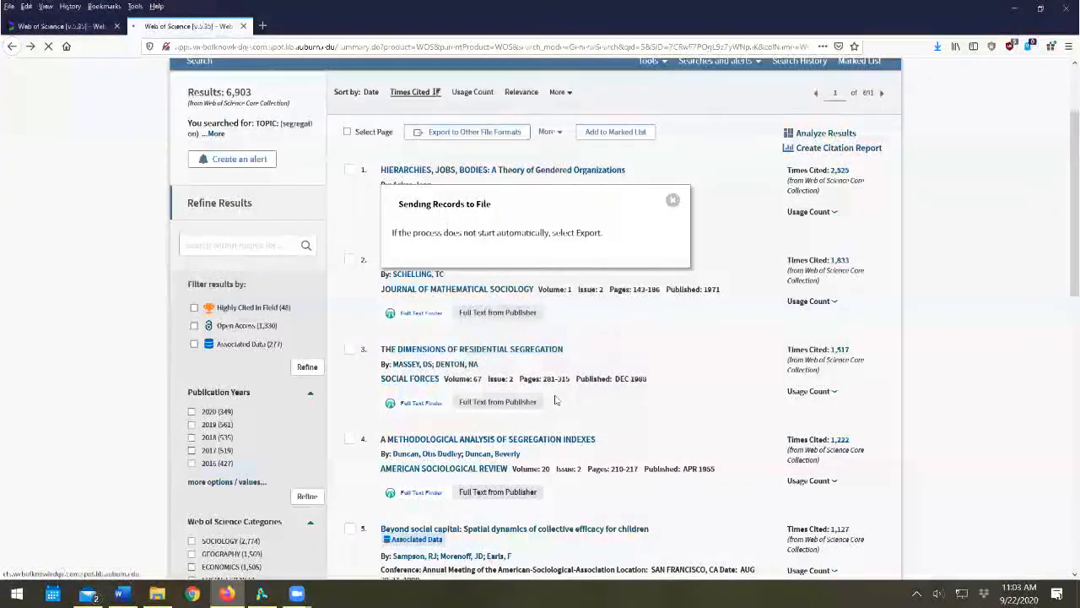
left_click(624, 398)
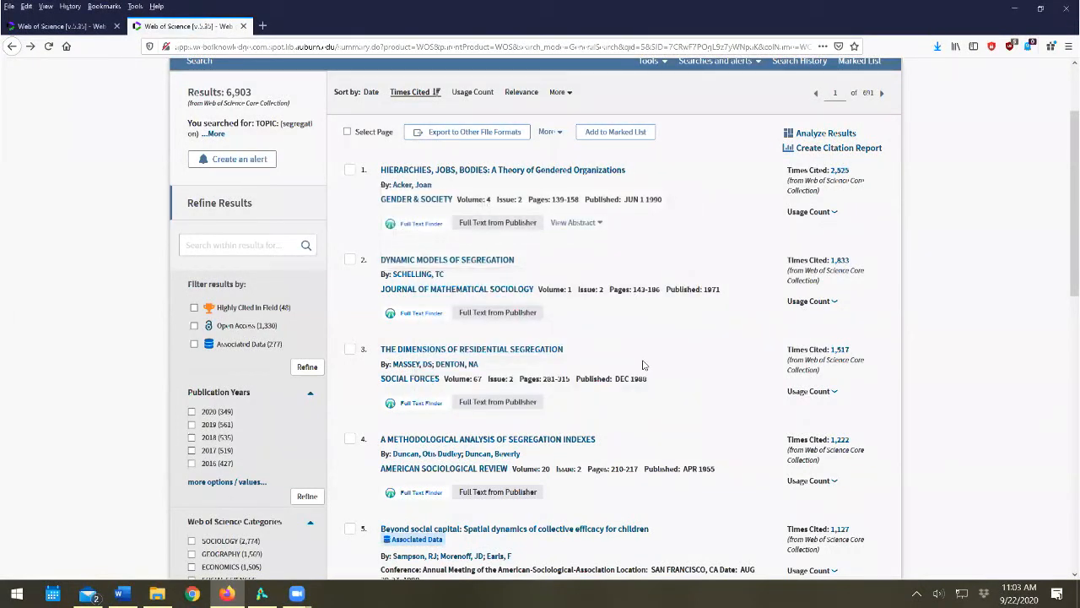
Switch to the VOSviewer website and look through its home page, including the version releases, example maps and related tools
scroll(642, 365, "down", 3)
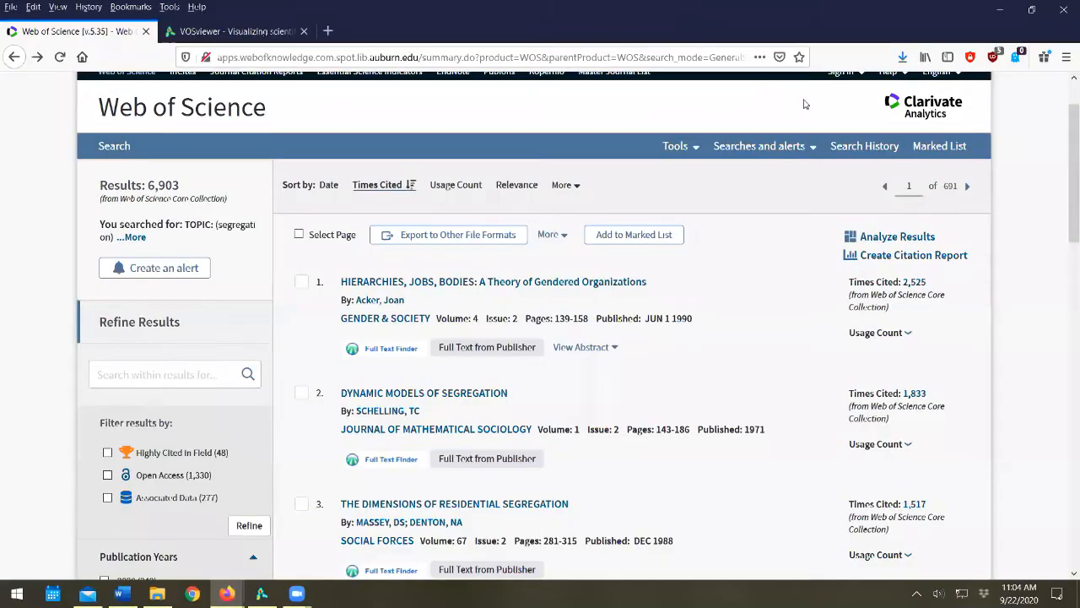
left_click(236, 31)
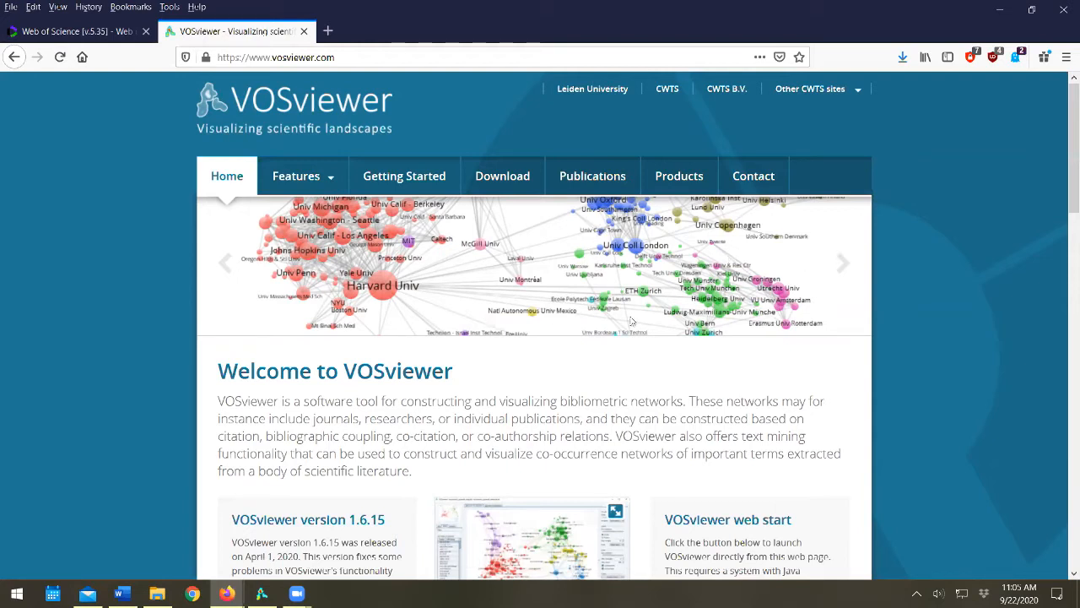
scroll(452, 369, "down", 1)
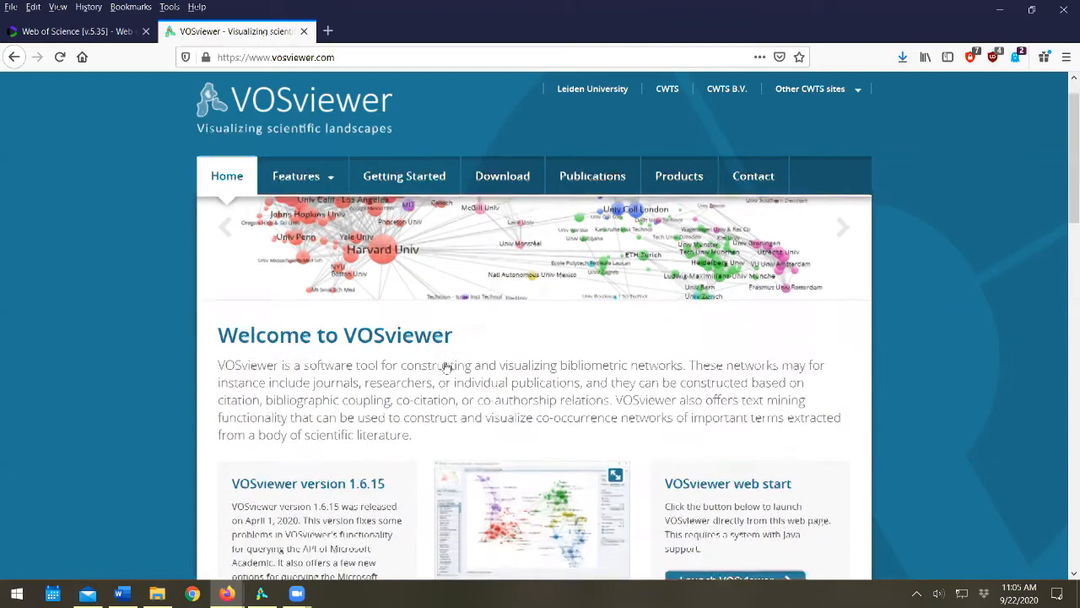
scroll(447, 366, "down", 5)
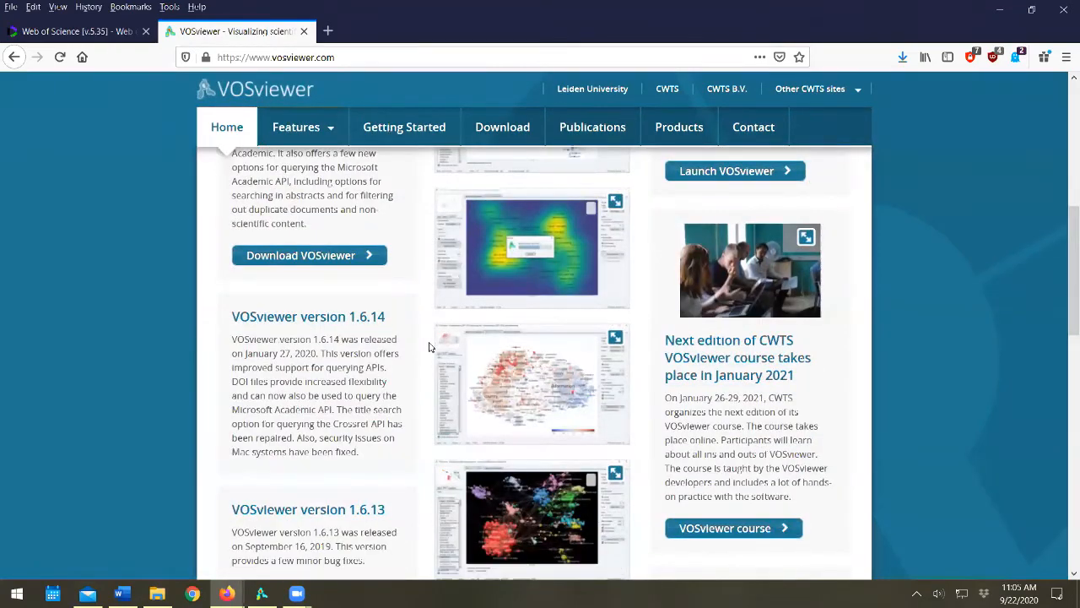
scroll(429, 346, "down", 3)
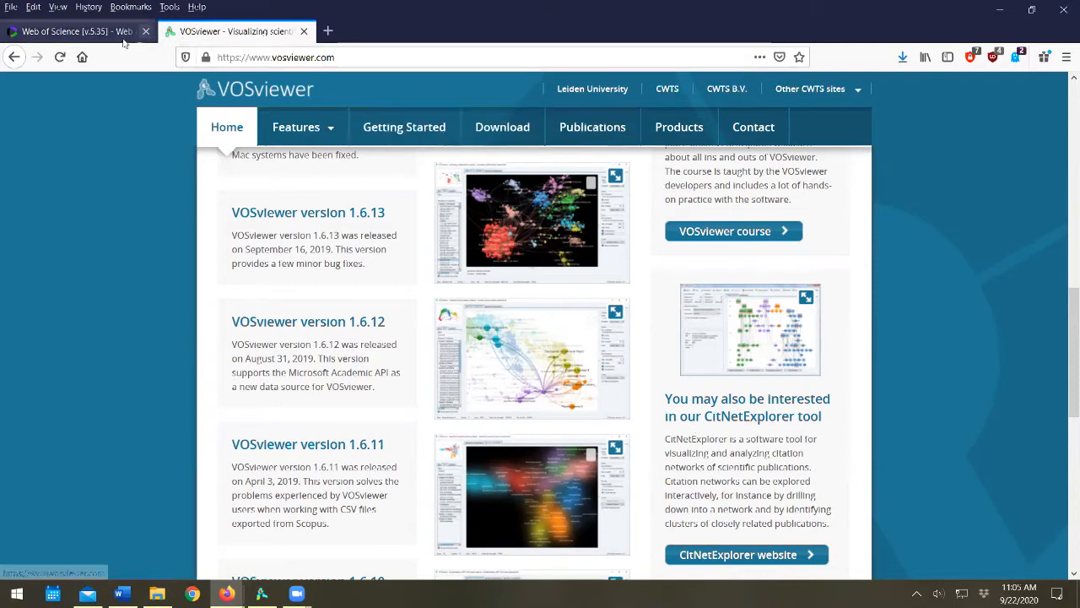
left_click(78, 31)
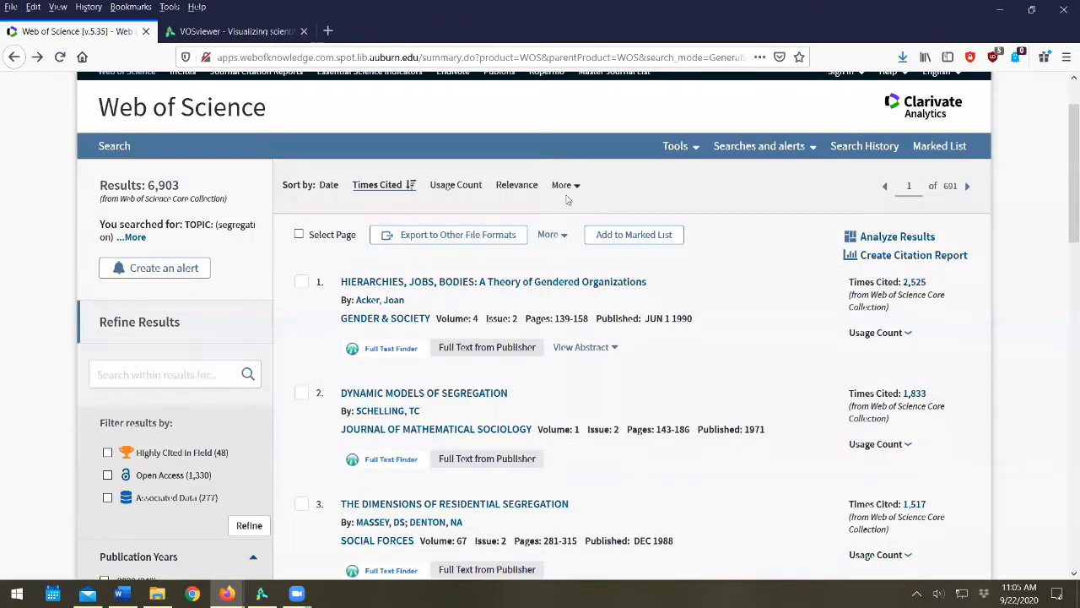
key("ctrl+Tab")
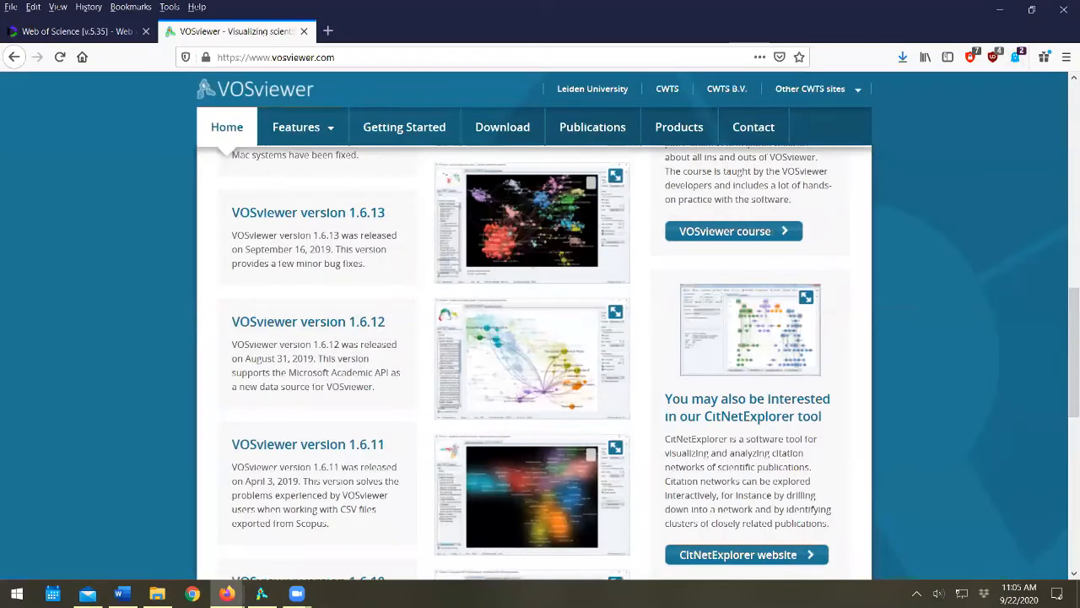
Switch to the VOSviewer application and start creating a map based on bibliographic data
left_click(265, 591)
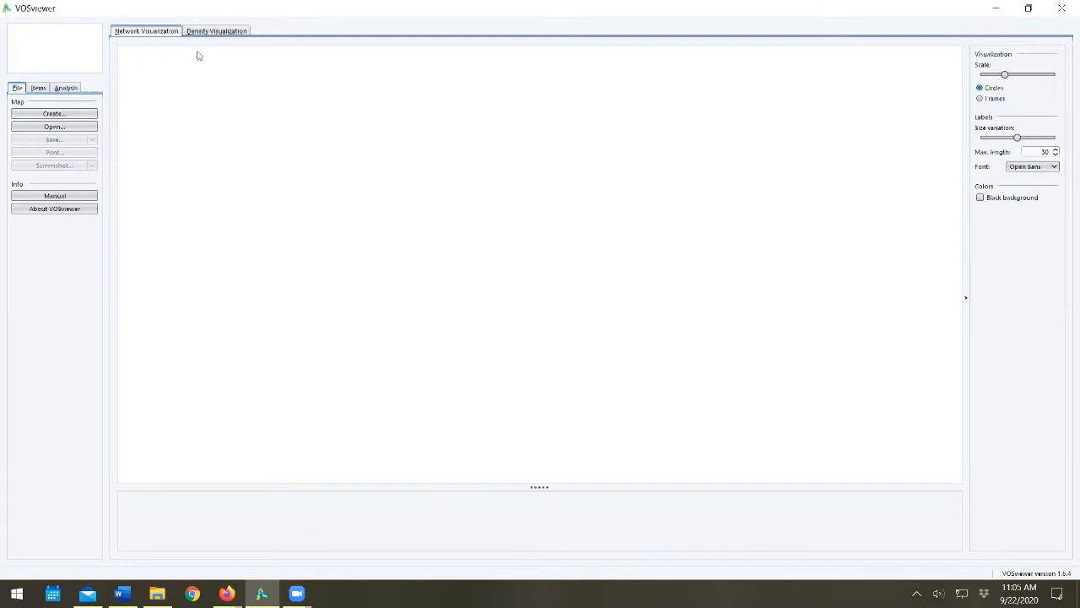
left_click(61, 116)
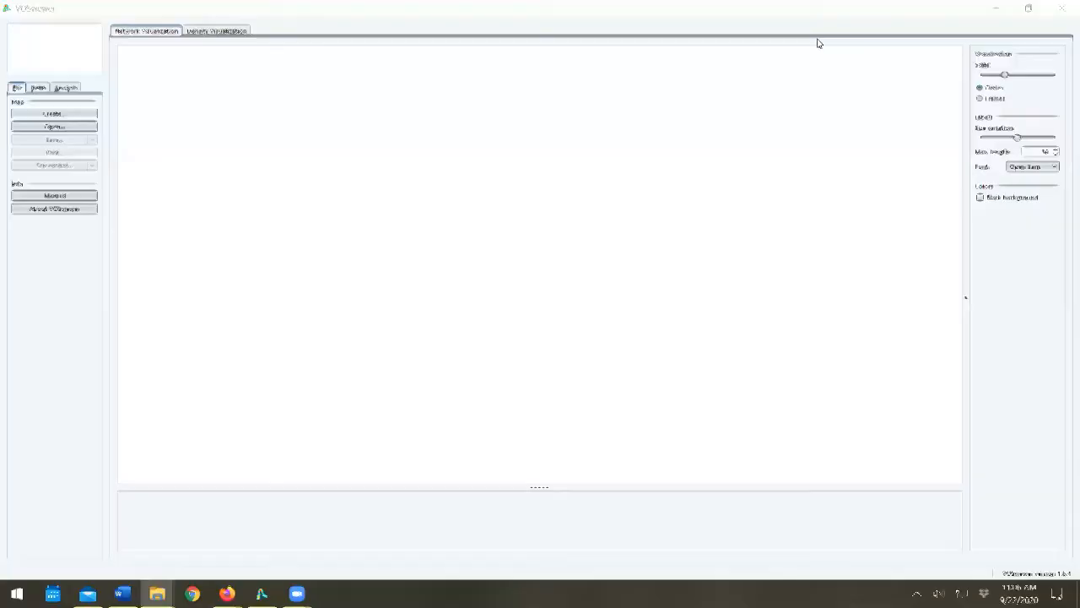
left_click(50, 114)
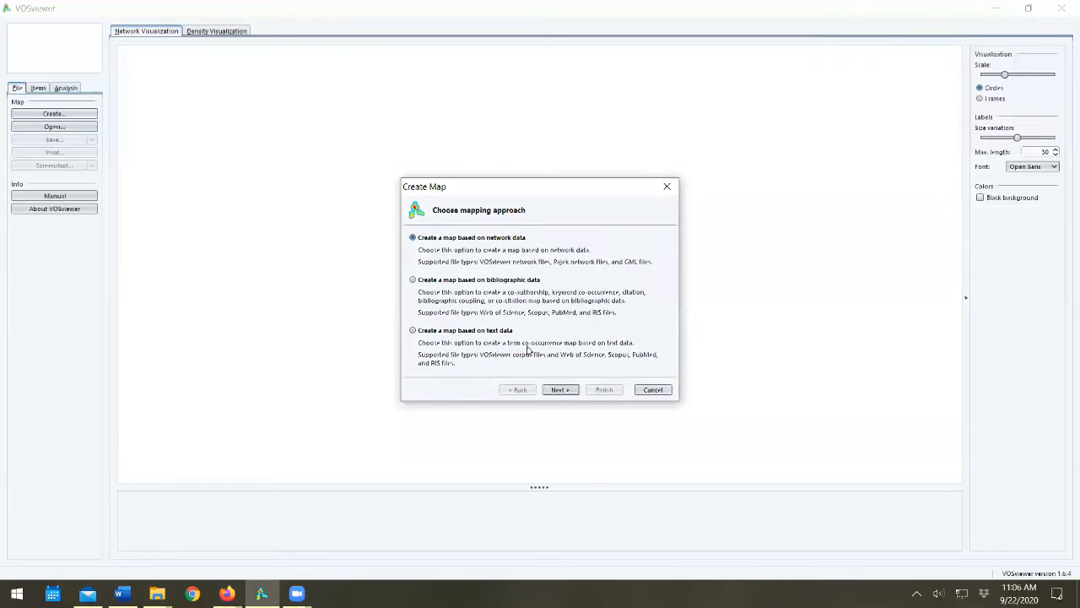
left_click(511, 281)
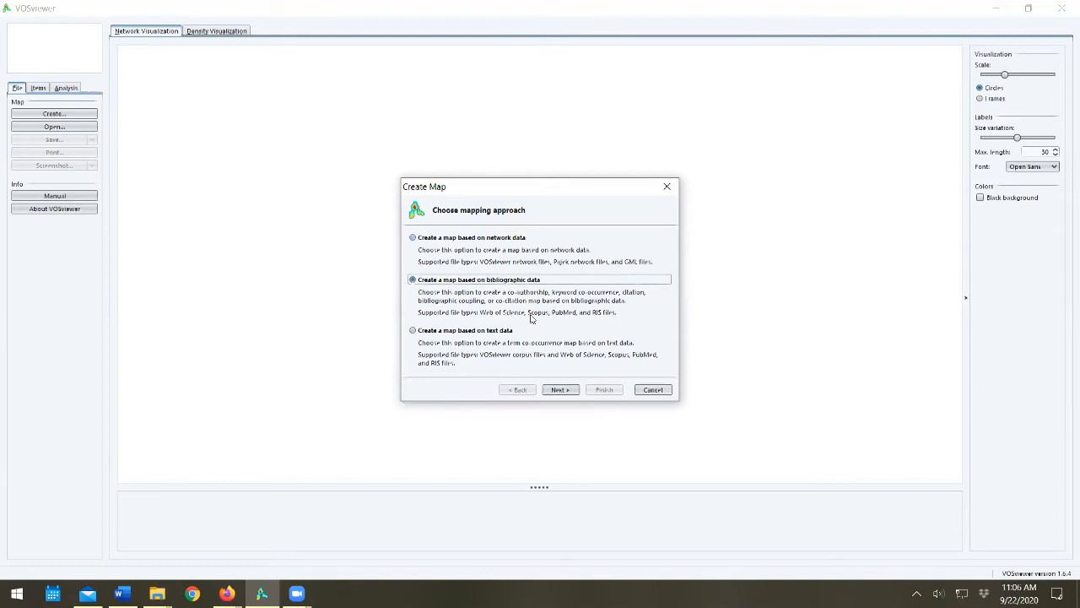
left_click(561, 390)
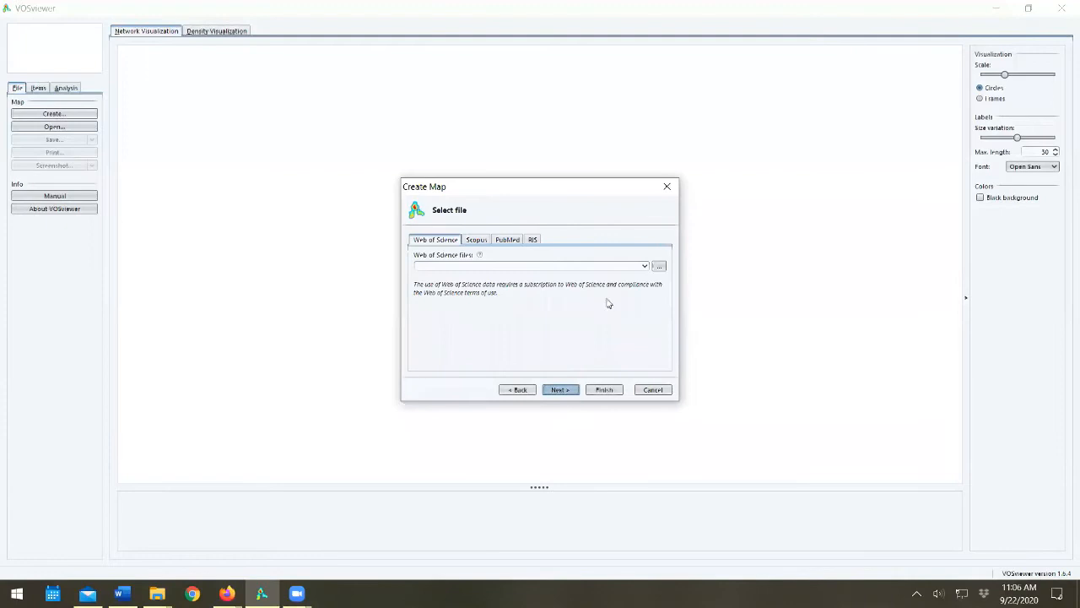
Browse to the Segregation folder on the Desktop and choose savedrecs.txt as the Web of Science file
left_click(659, 266)
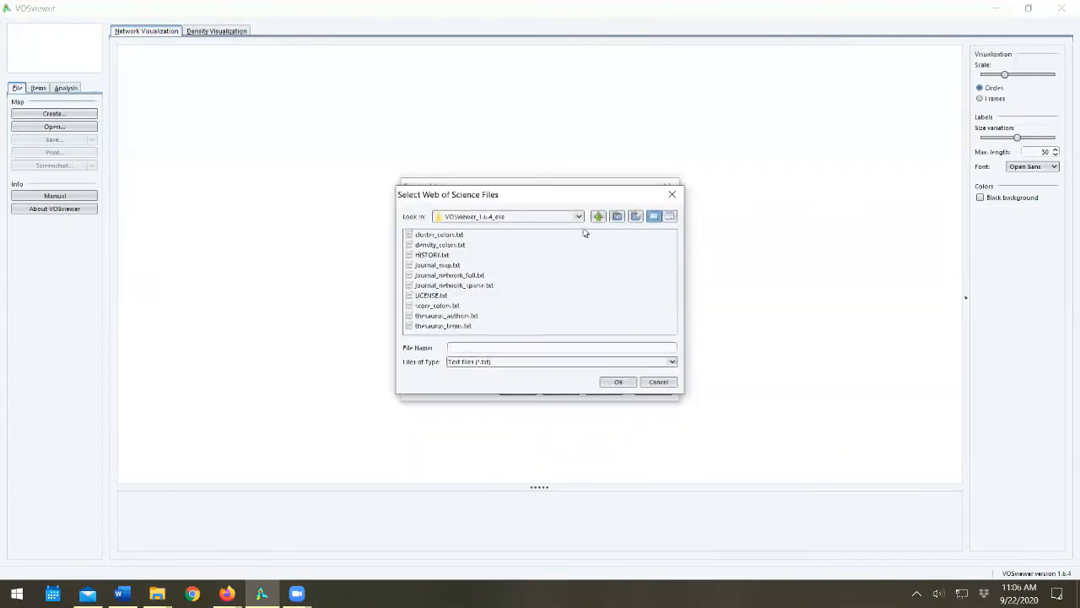
left_click(597, 217)
left_click(598, 216)
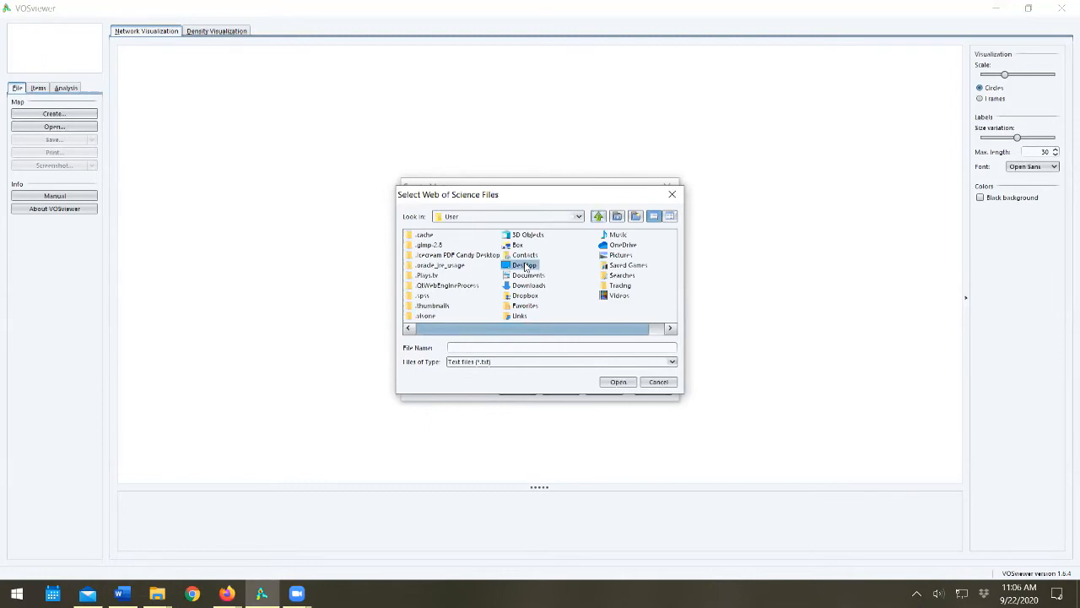
double_click(525, 265)
scroll(652, 290, "right", 2)
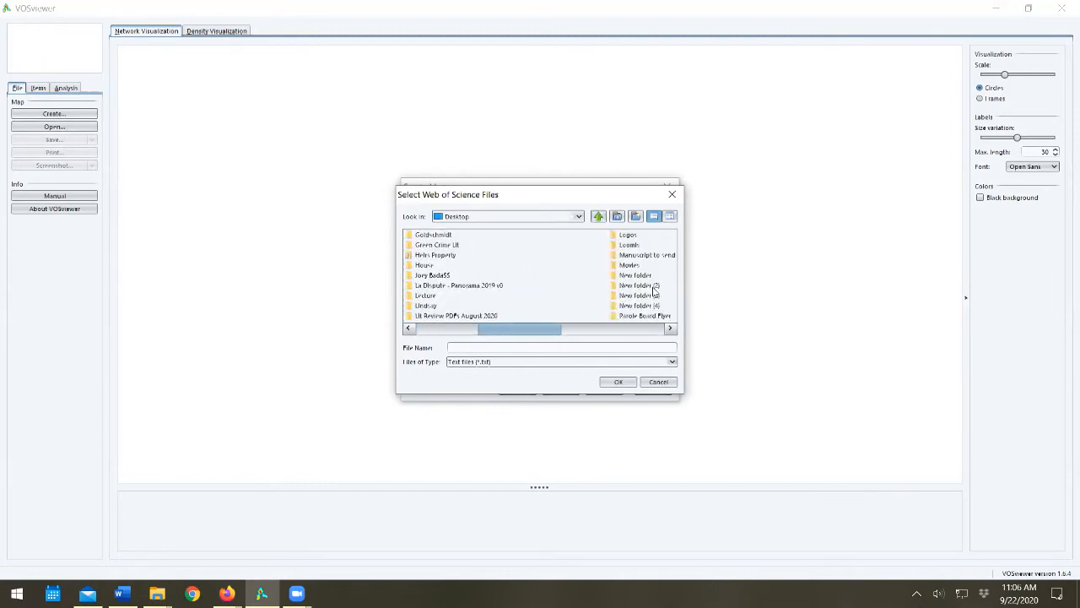
double_click(645, 267)
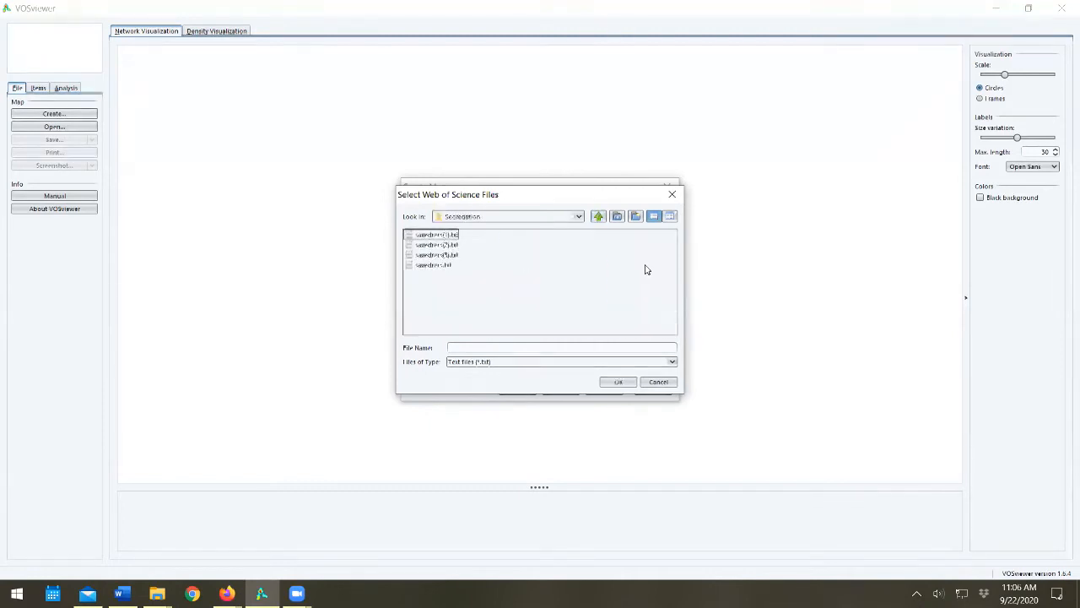
left_click(438, 266)
left_click(617, 381)
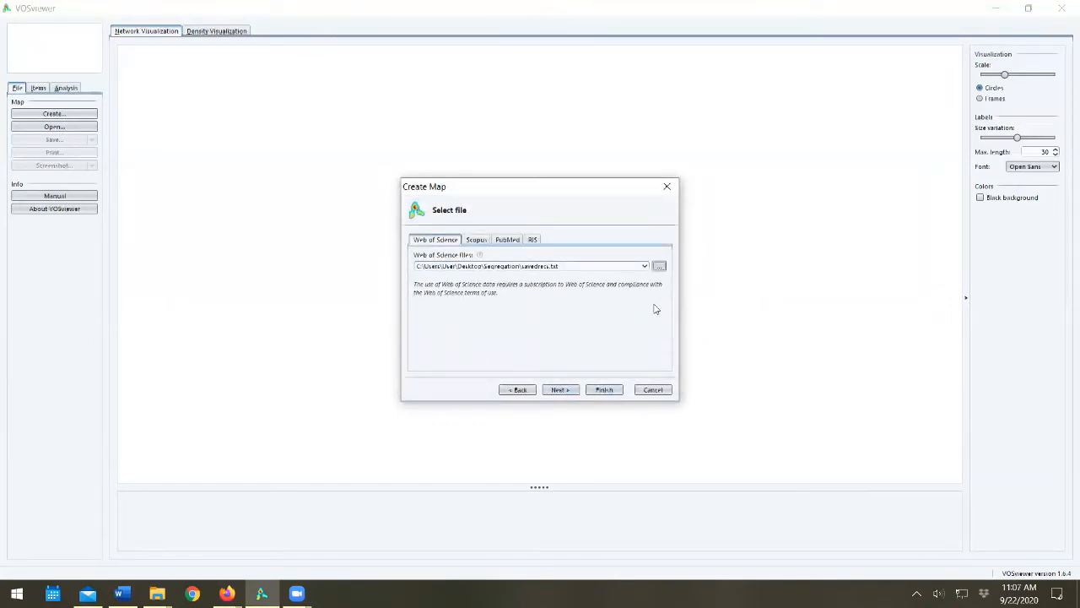
Reopen the Web of Science file selection and choose savedrecs(1).txt, savedrecs(2).txt, savedrecs(3).txt and savedrecs.txt together
left_click(659, 265)
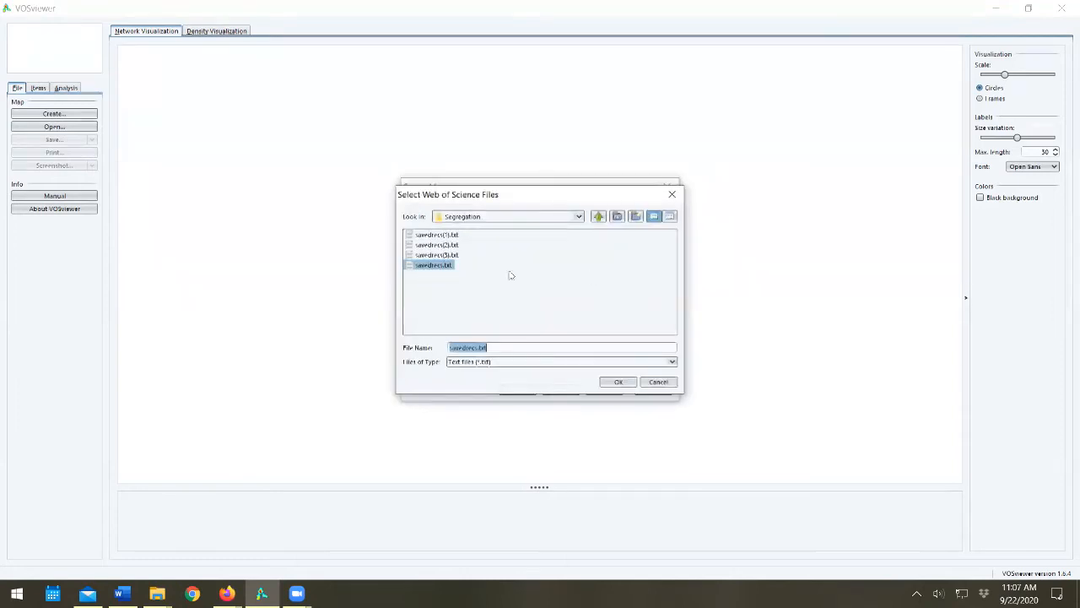
left_click(437, 235)
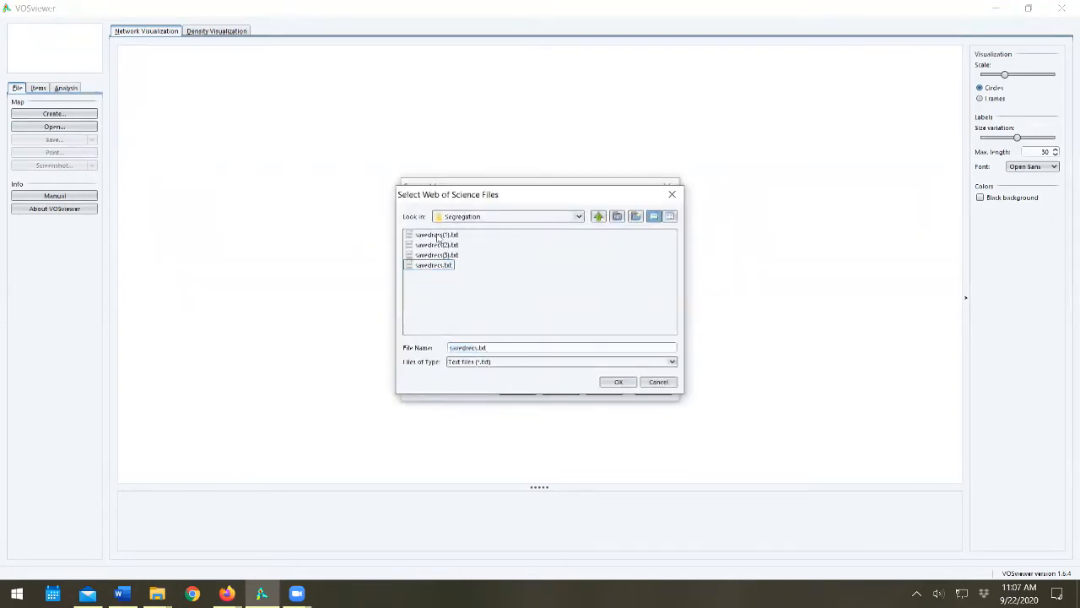
left_click(437, 236, "ctrl")
left_click(437, 245, "ctrl")
left_click(436, 255, "ctrl")
left_click(434, 265, "ctrl")
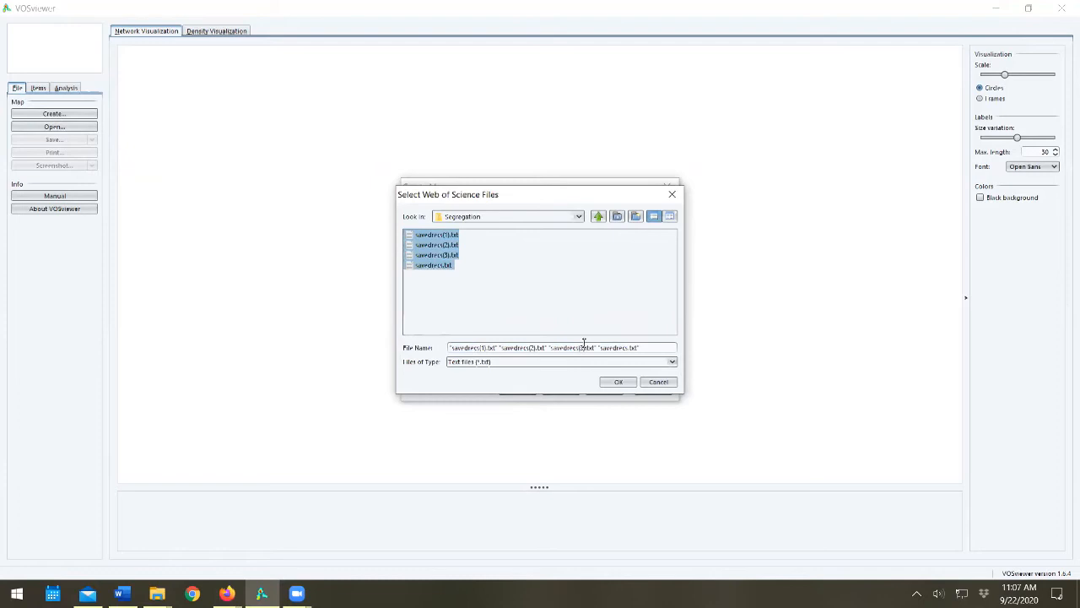
left_click(619, 382)
Choose bibliographic coupling with documents as the unit of analysis and full counting, and proceed to choosing the number of documents
left_click(557, 390)
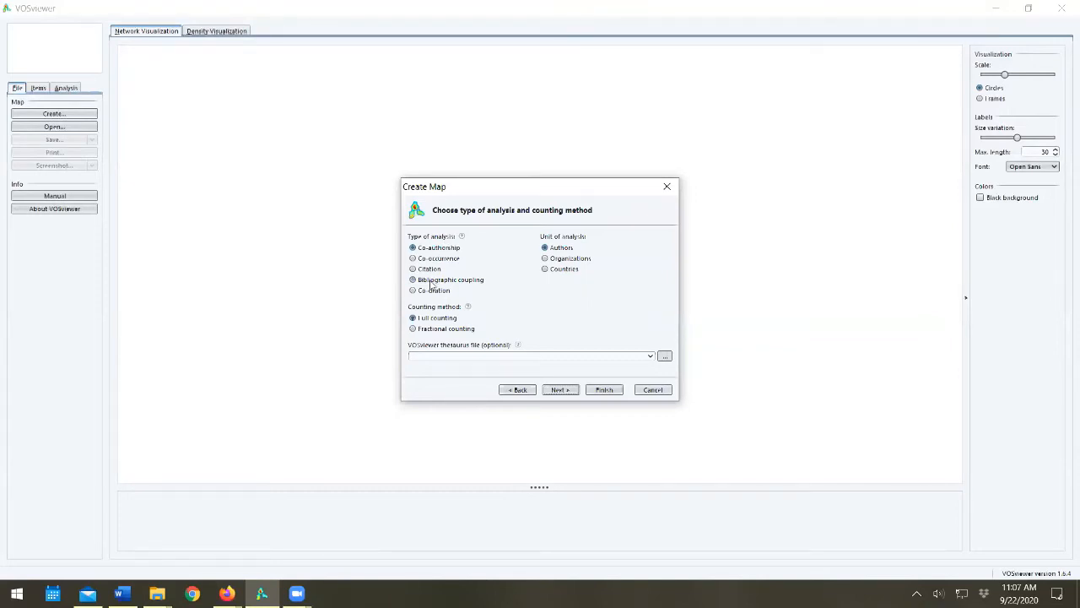
left_click(431, 282)
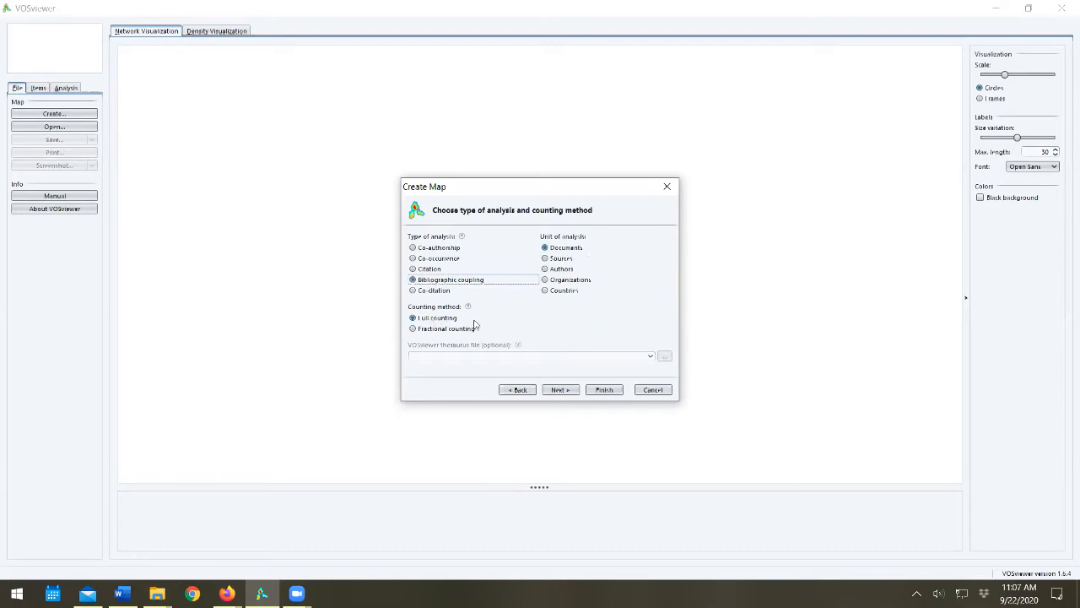
left_click(562, 389)
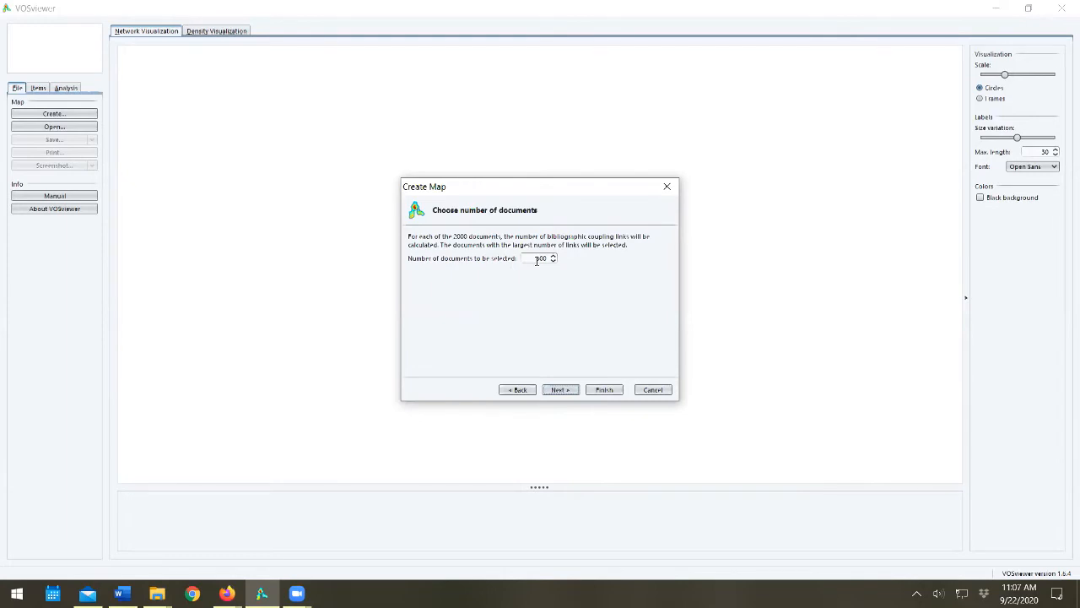
Set the number of documents to be selected to 2000 and proceed to verifying the selected documents
double_click(537, 258)
type("1")
left_click(561, 390)
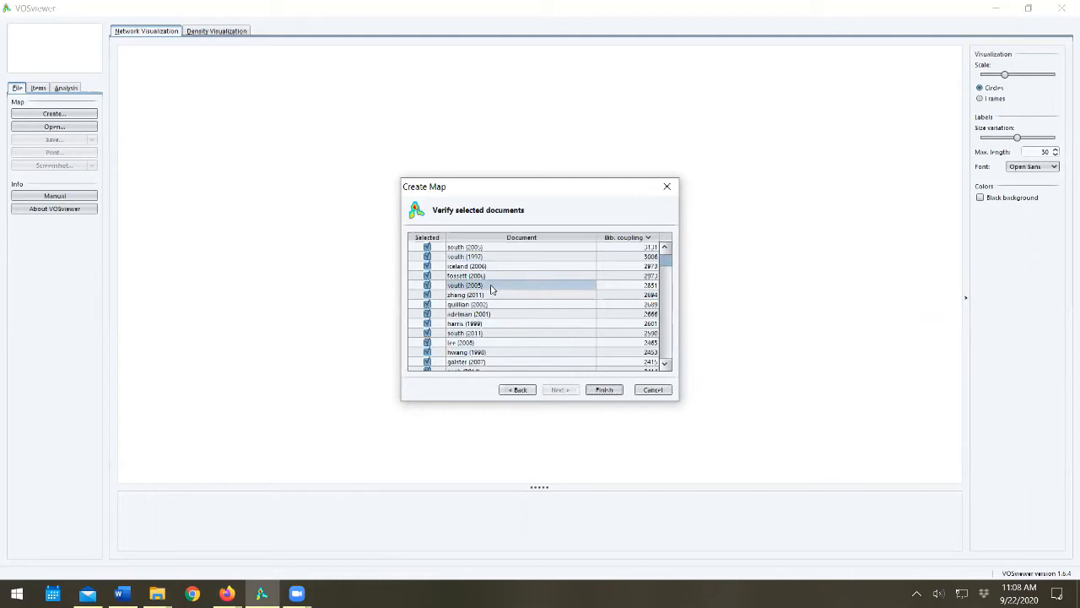
Review the list of selected documents, finish creating the map, and show only the largest set of connected items
scroll(506, 280, "down", 2)
scroll(506, 276, "down", 1)
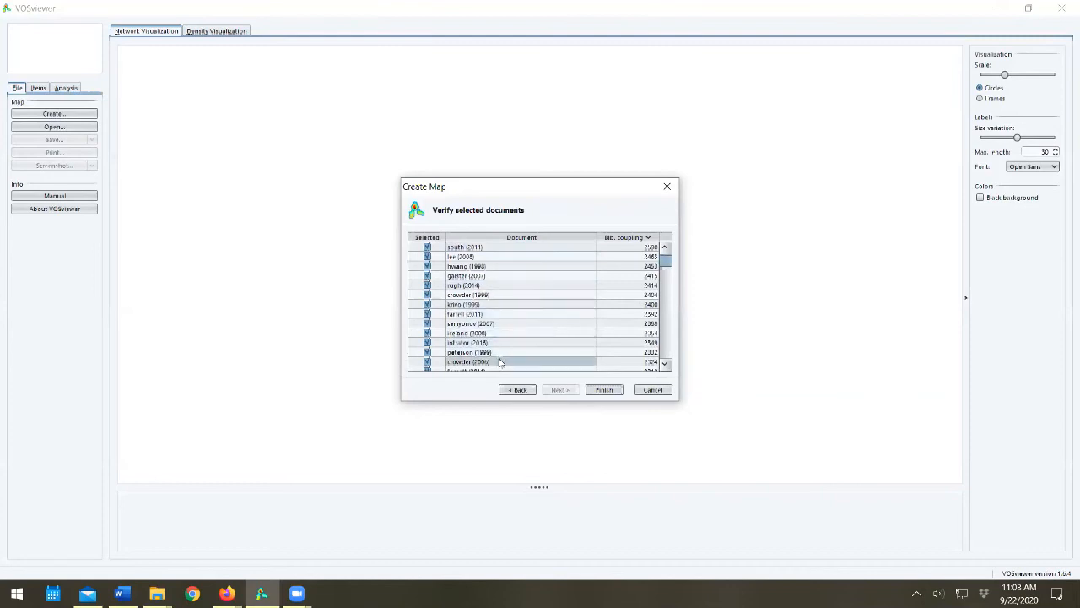
scroll(505, 298, "down", 4)
scroll(504, 297, "up", 5)
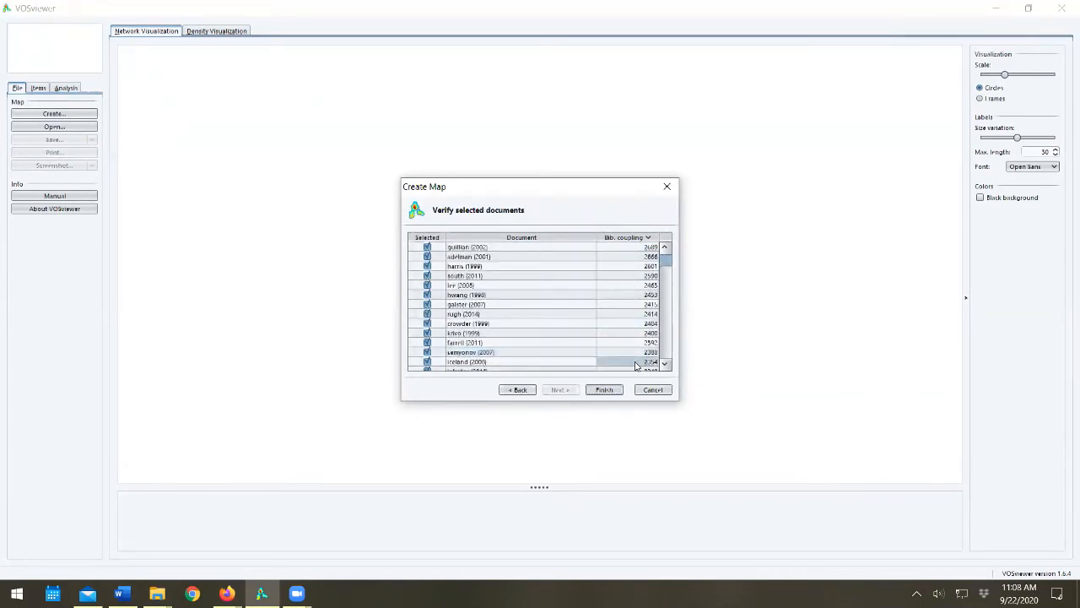
left_click(601, 389)
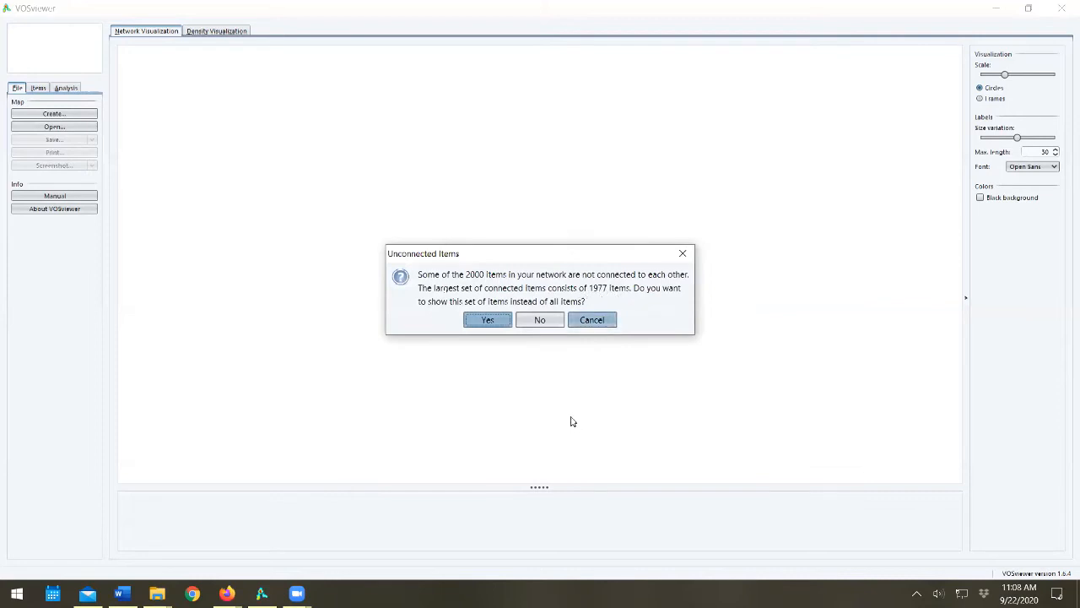
left_click(487, 320)
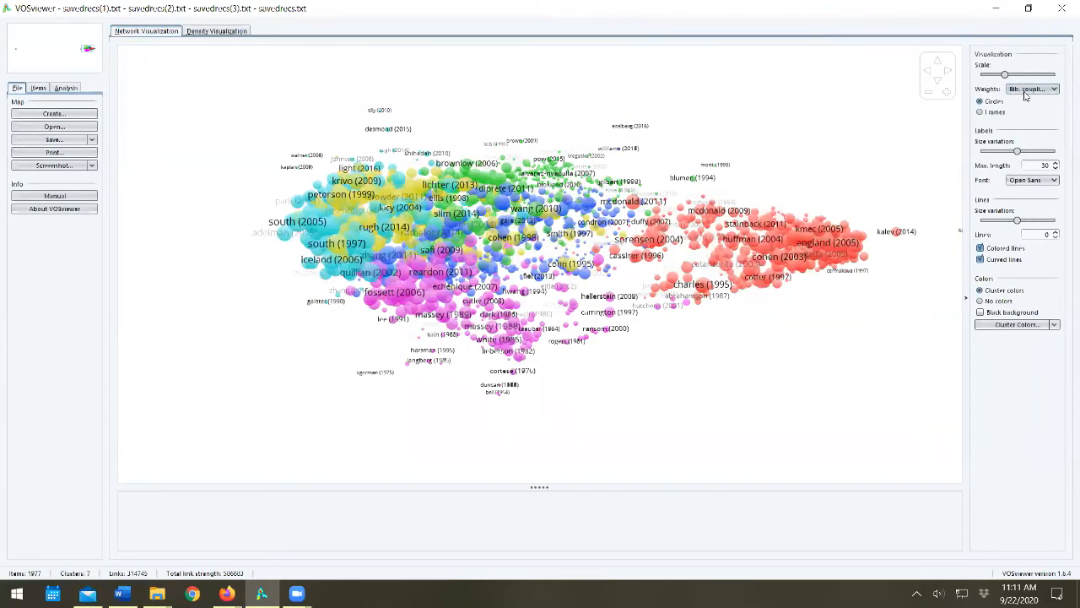
Reduce the scale of the network visualization and try frames for the items before returning to circles
mouse_move(1004, 74)
left_mouse_down()
mouse_move(1045, 74)
mouse_move(988, 75)
left_mouse_up()
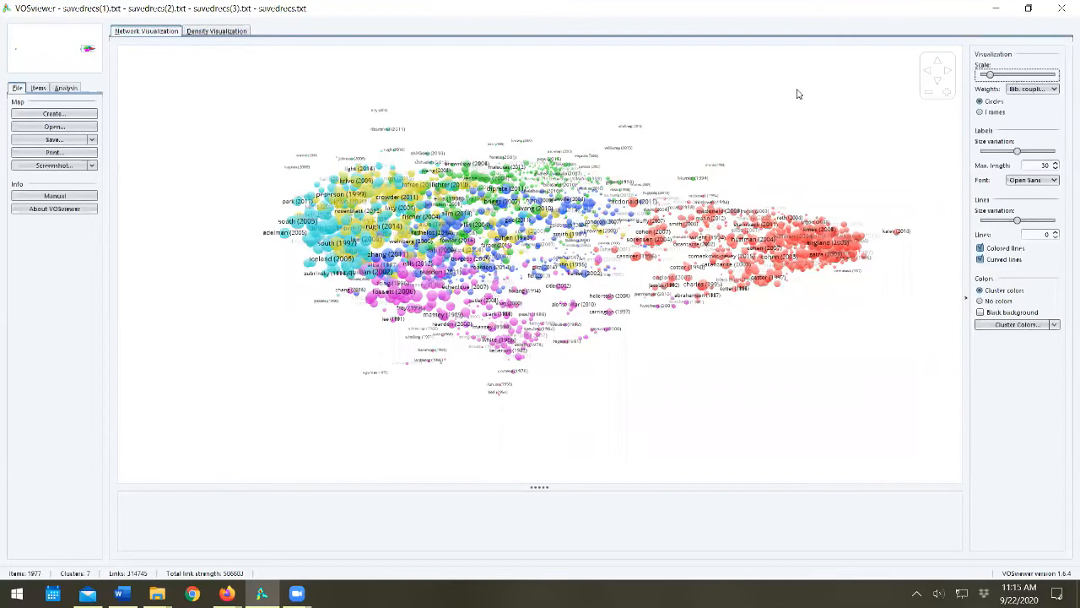
left_click(980, 112)
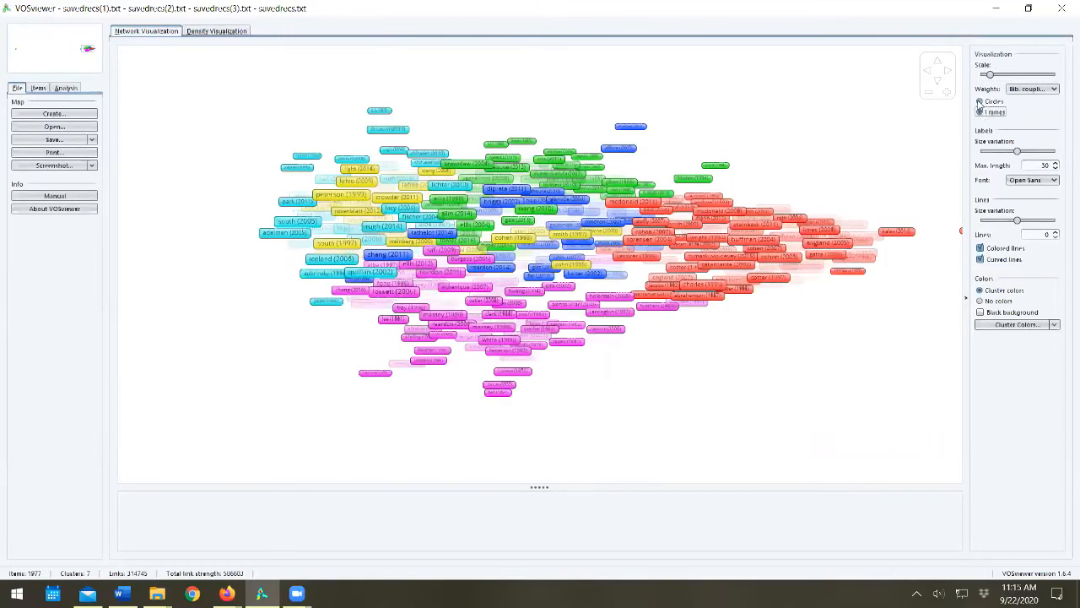
left_click(980, 101)
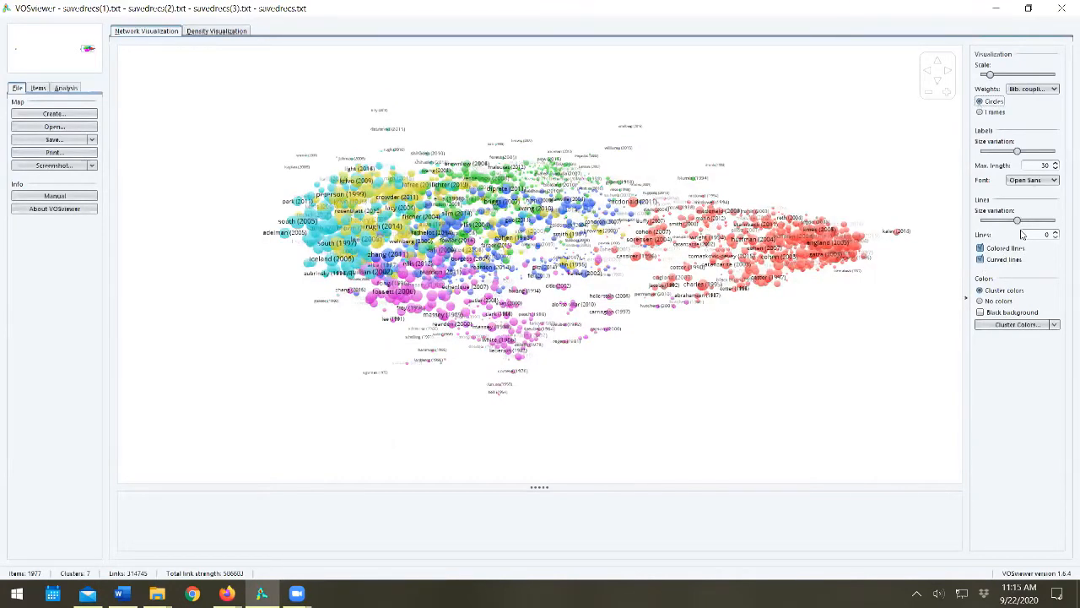
Set the number of lines shown in the network visualization to 10000
left_click(1053, 233)
left_click(1053, 235)
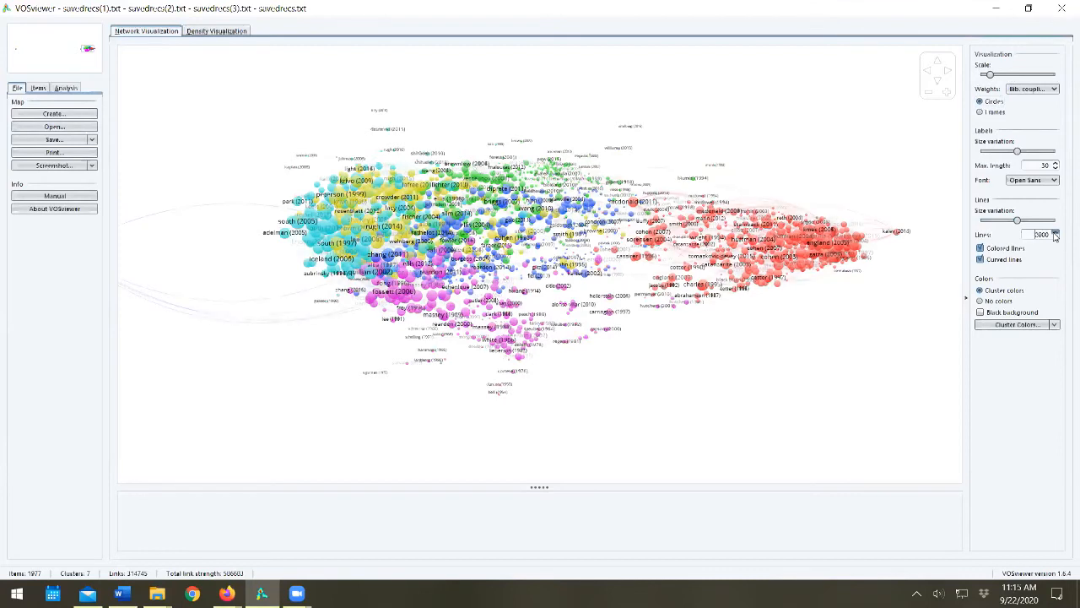
left_click(1054, 234)
double_click(1036, 235)
type("5")
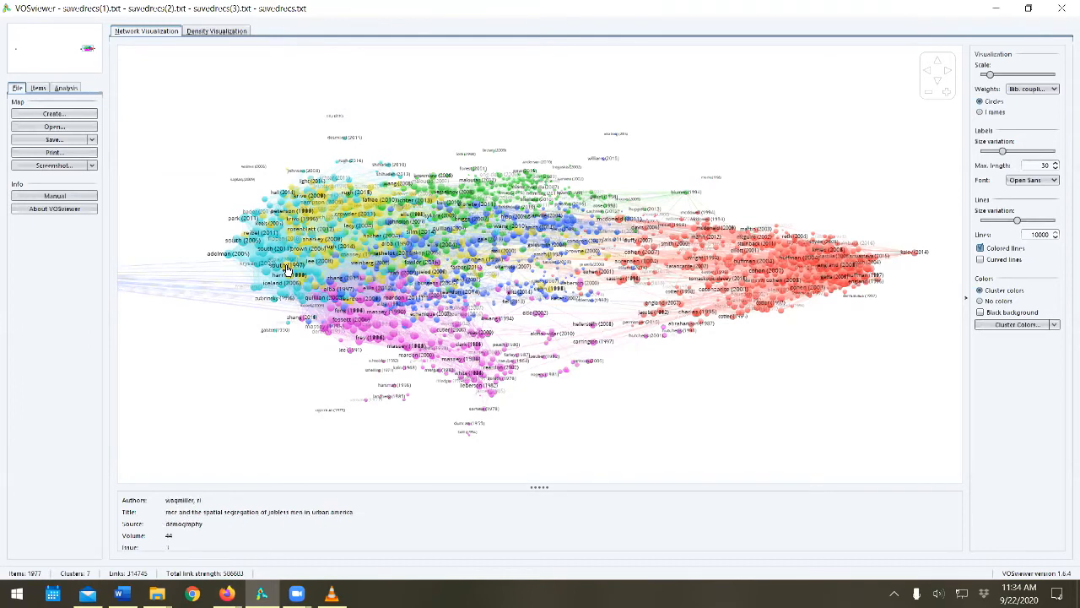
Open the web page of the article "Escaping Distressed Neighborhoods" from its map item and try to view its PDF
scroll(287, 268, "up", 1)
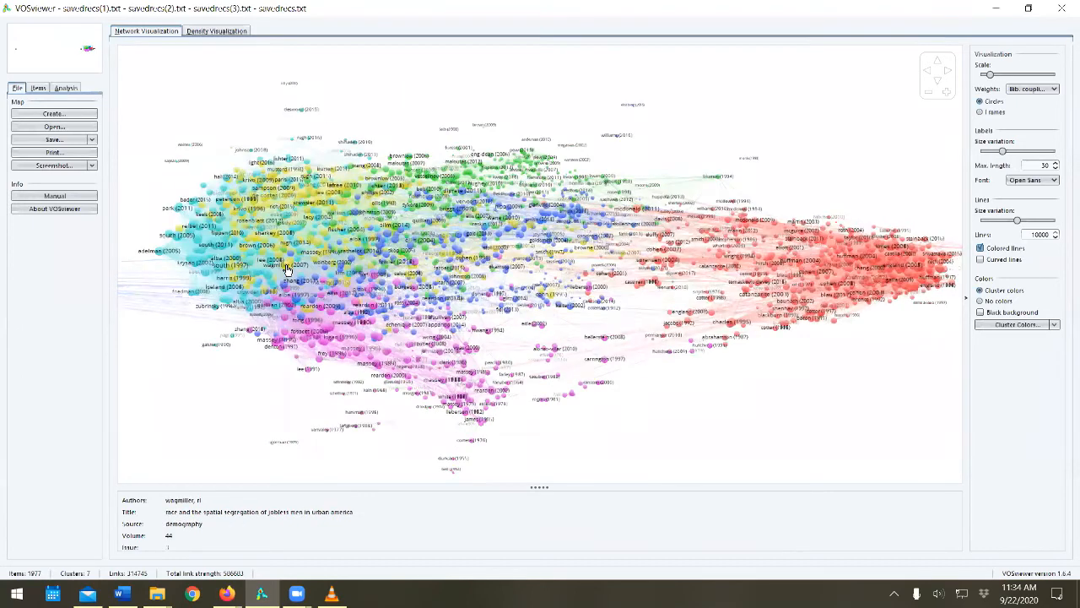
left_click(229, 272)
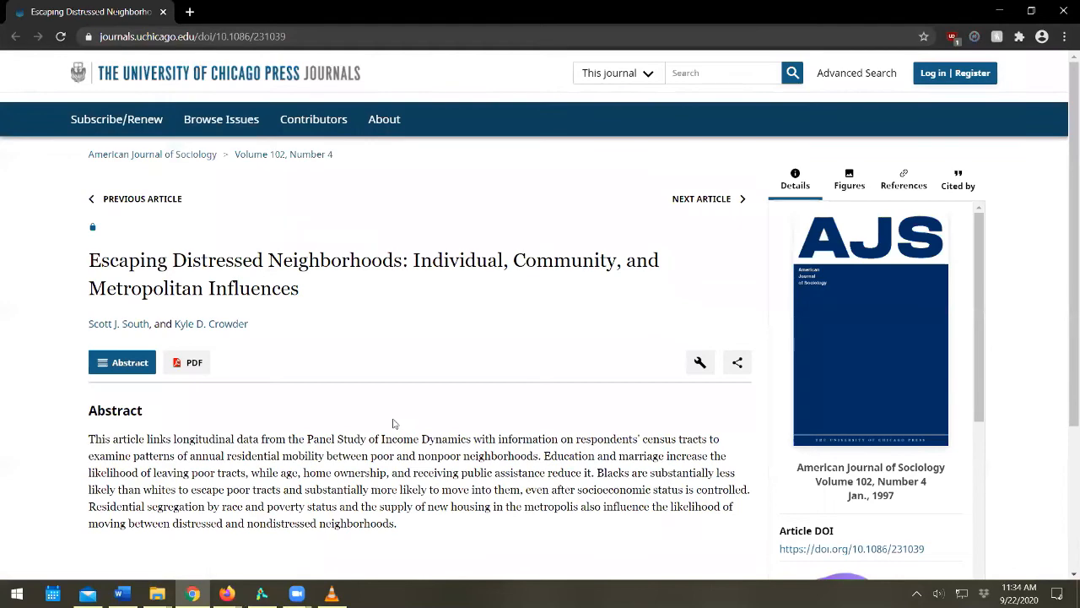
left_click(192, 366)
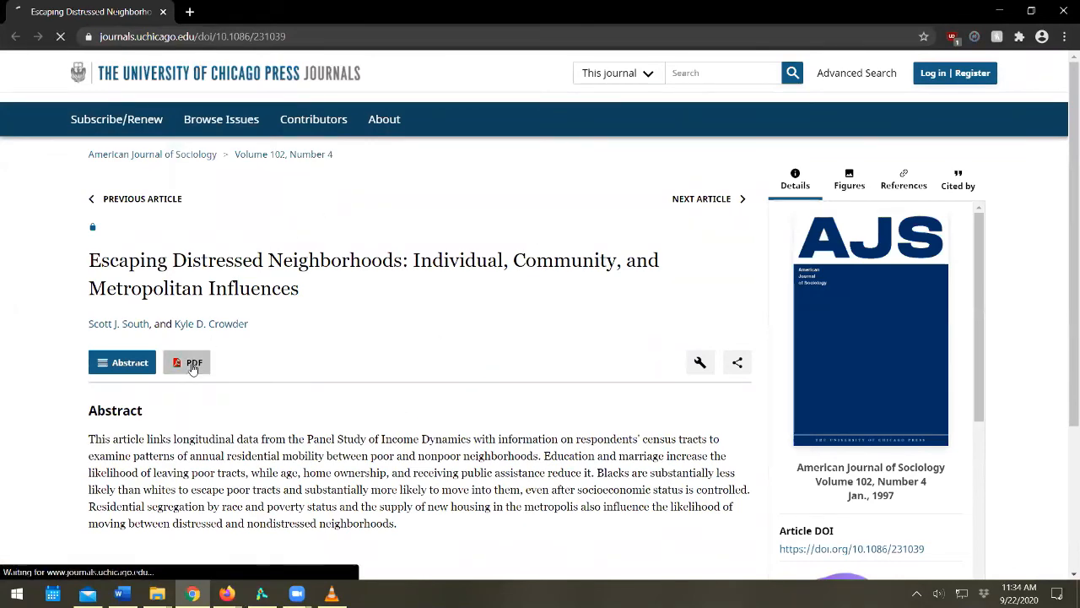
scroll(354, 345, "down", 5)
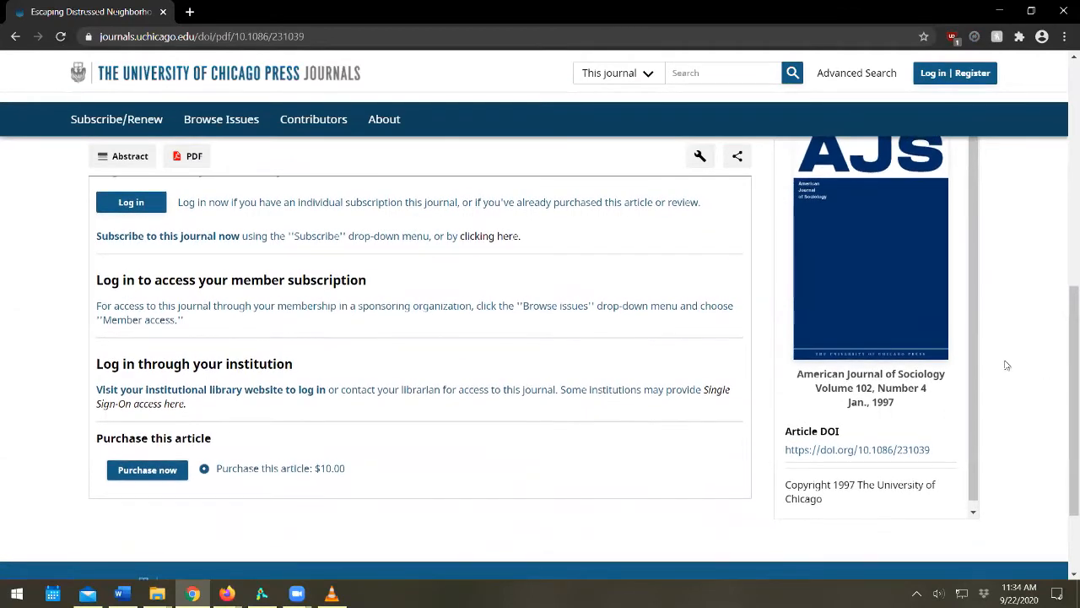
scroll(1065, 361, "up", 6)
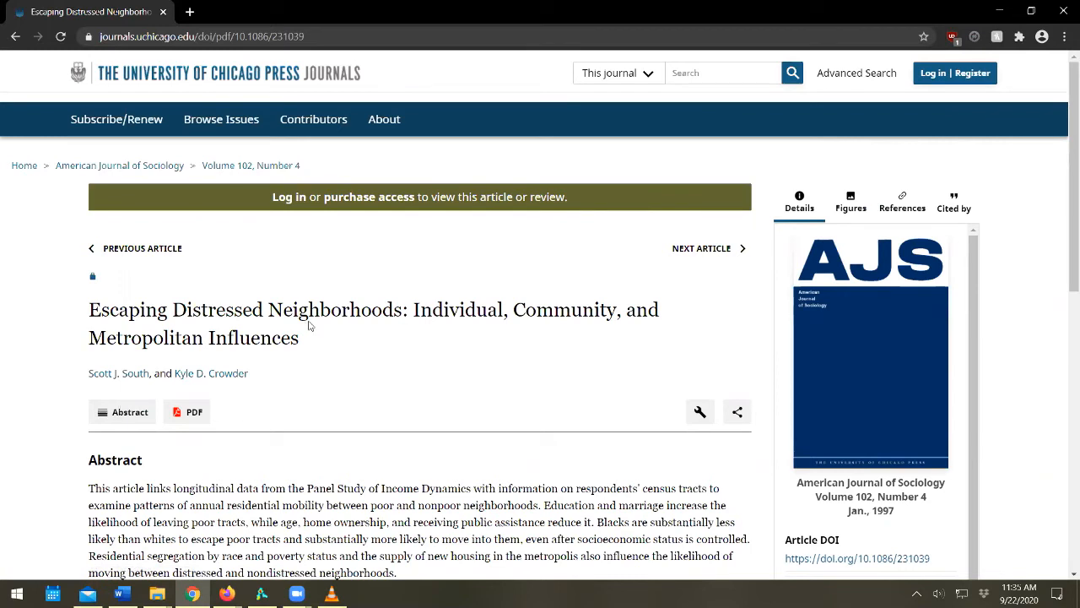
Read the article's abstract, marking its opening sentences about residential mobility between poor and nonpoor neighborhoods
scroll(371, 356, "down", 3)
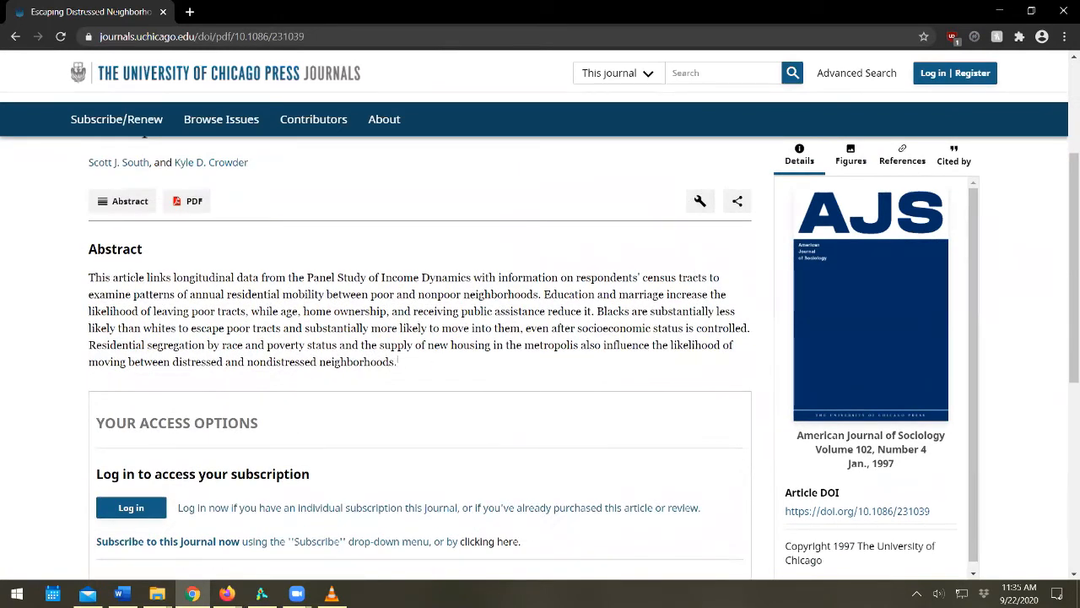
left_click_drag(85, 277, 602, 308)
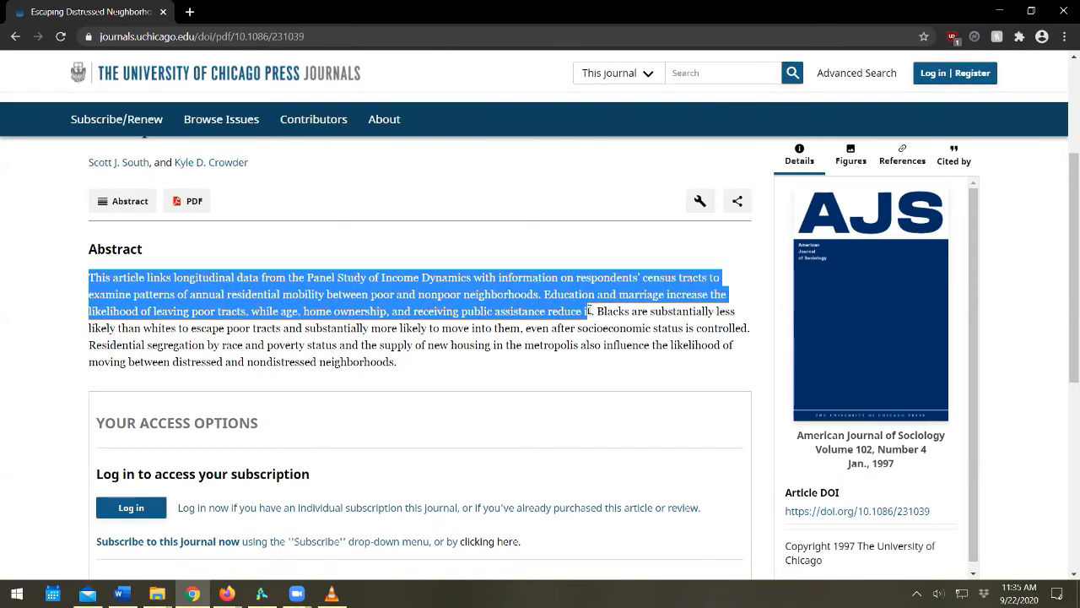
left_click(593, 308)
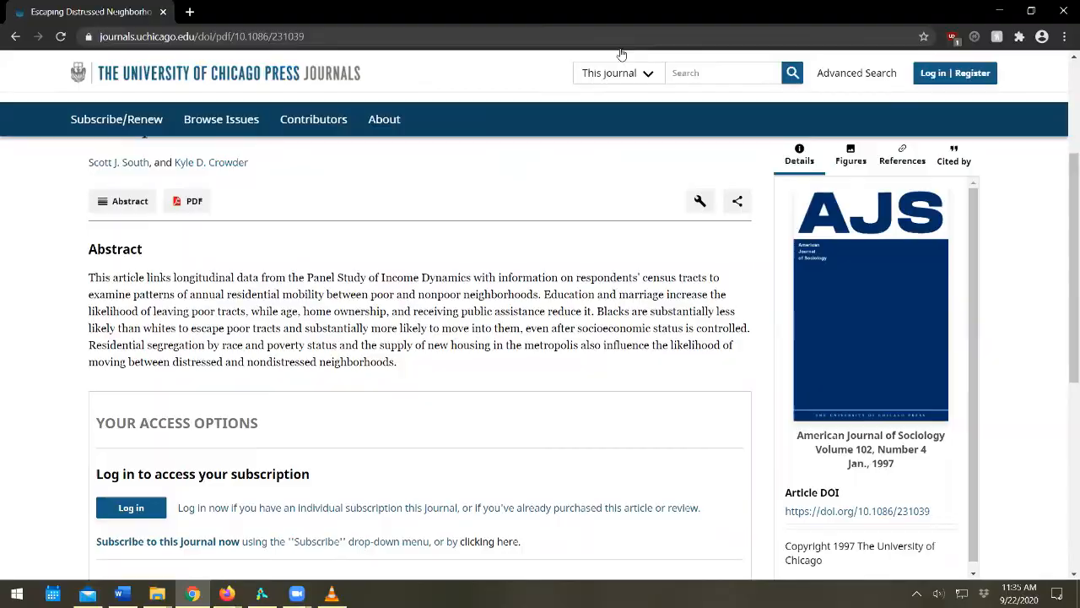
Switch back to VOSviewer and enlarge the map area by hiding the visualization options and the item description
key("alt+Tab")
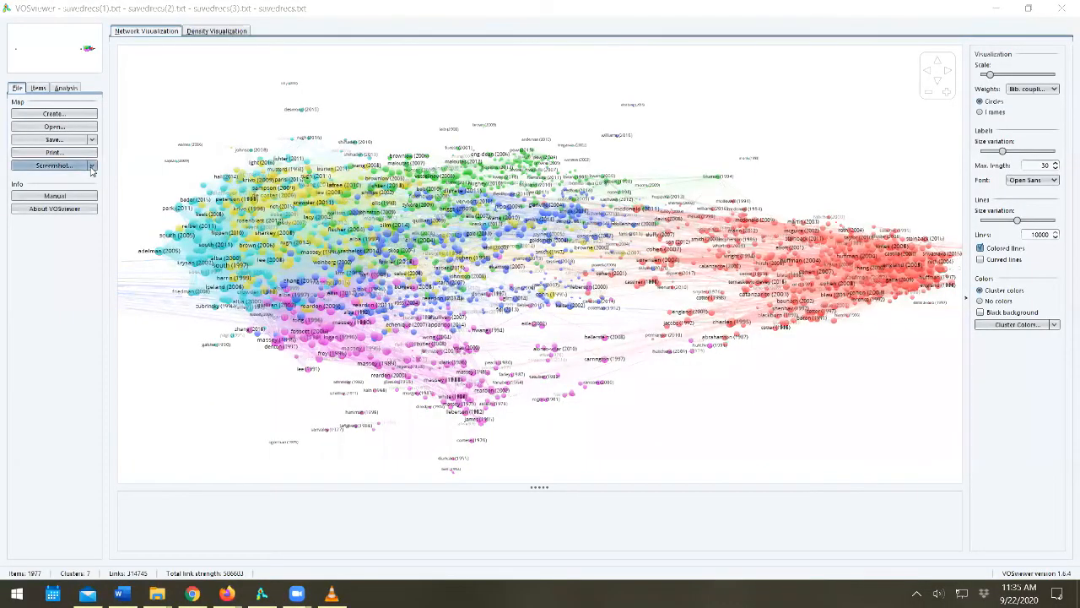
left_click(968, 303)
left_click(968, 303)
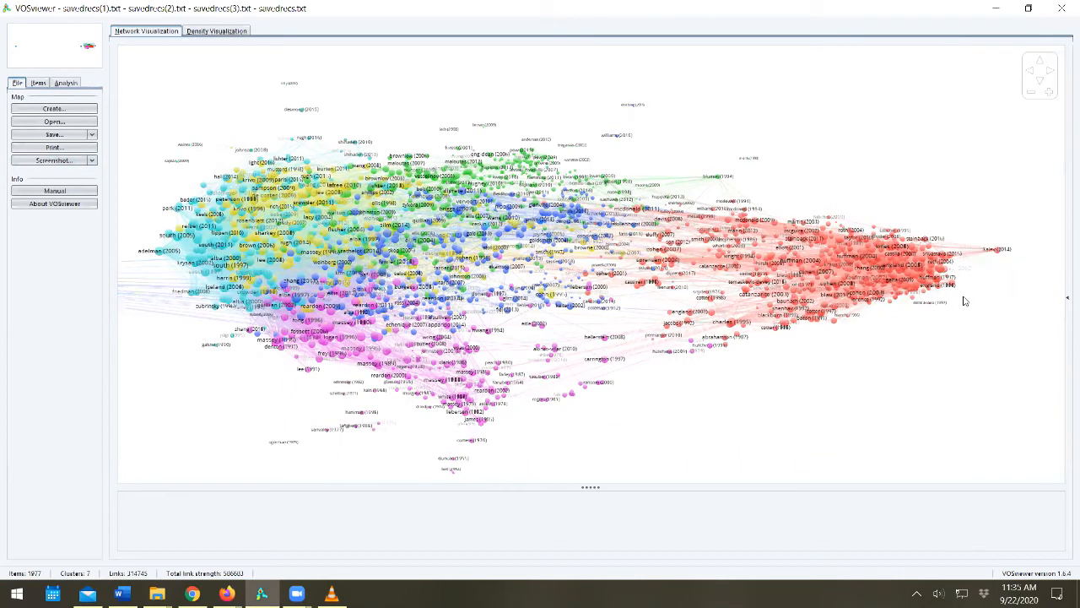
left_click_drag(590, 486, 591, 548)
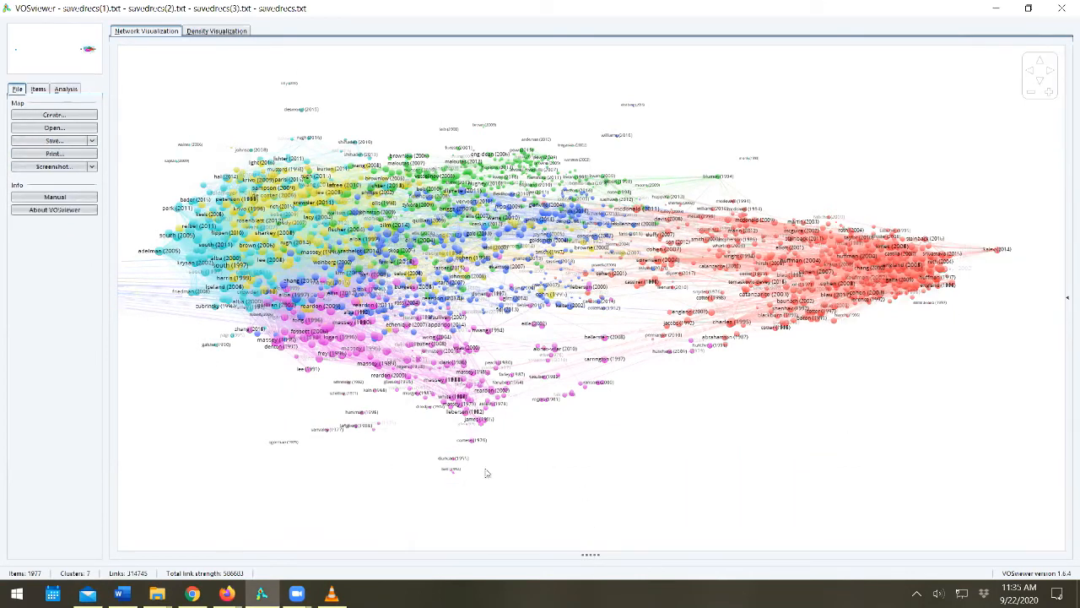
Set the screenshot scaling to 200% in the screenshot options and accept them
left_click(92, 166)
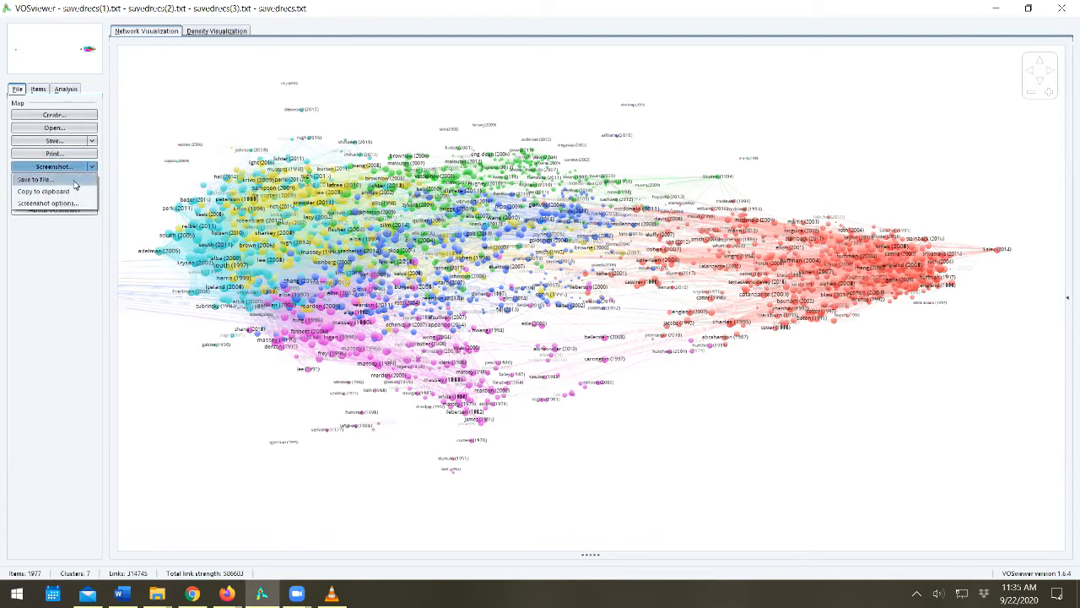
left_click(51, 203)
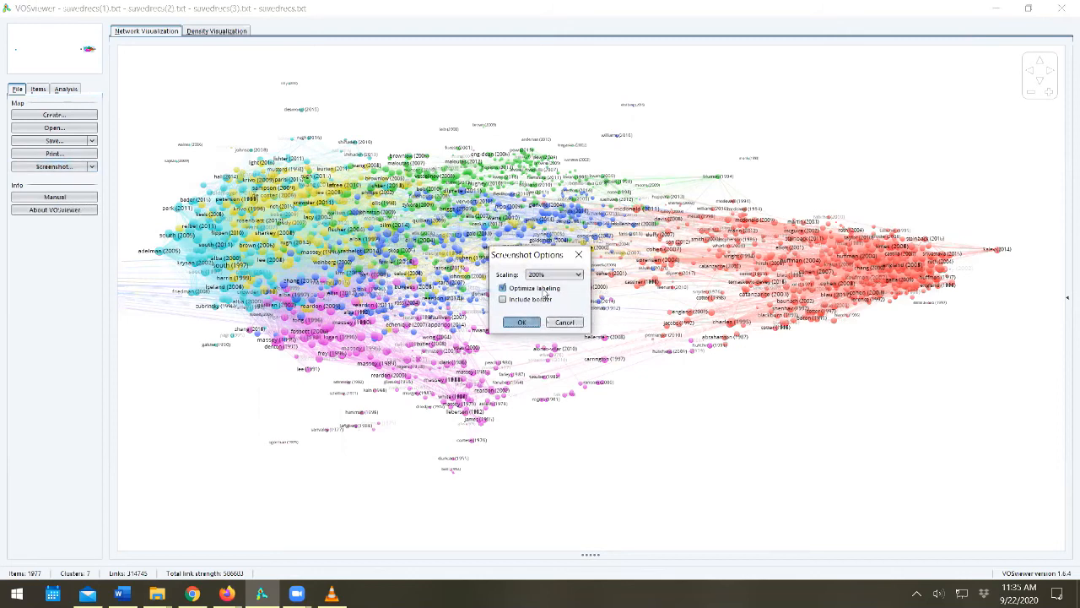
left_click(538, 277)
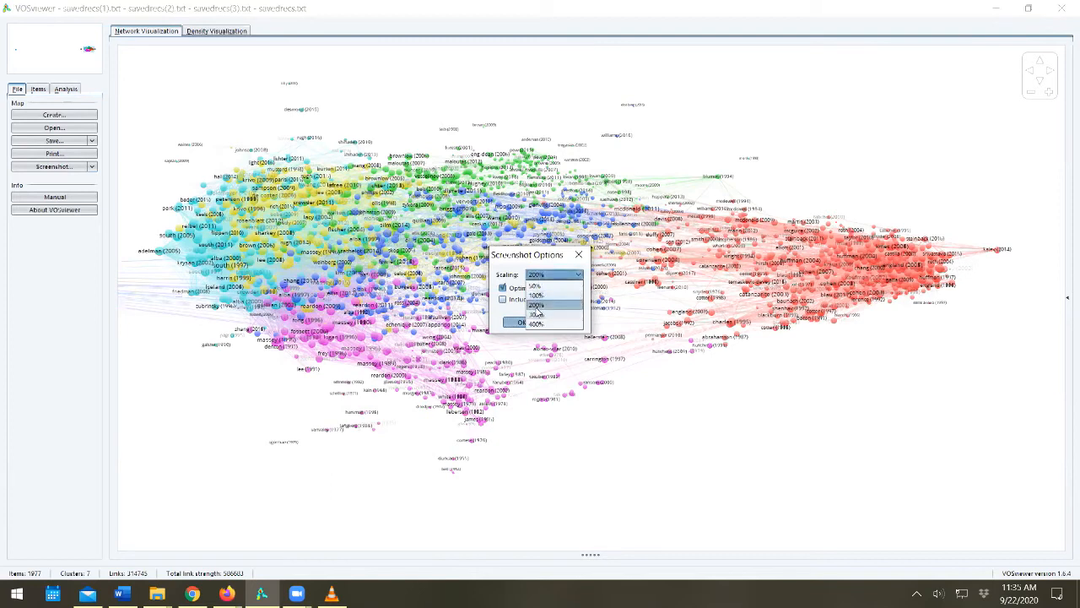
left_click(537, 306)
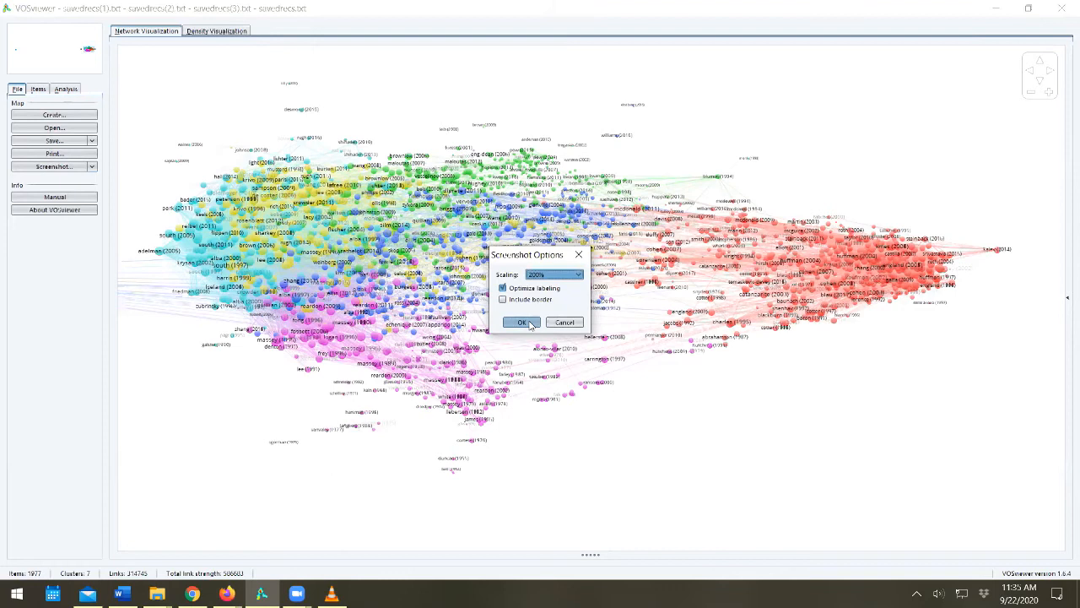
left_click(523, 323)
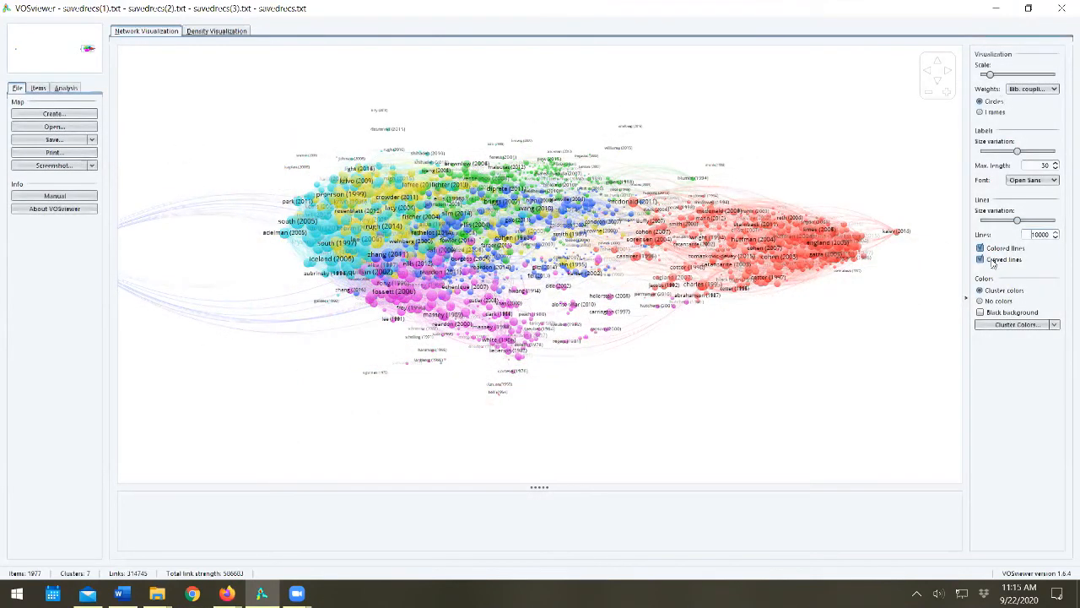
Turn off curved lines for the network and inspect the distant outlying item and the main clusters
left_click(979, 259)
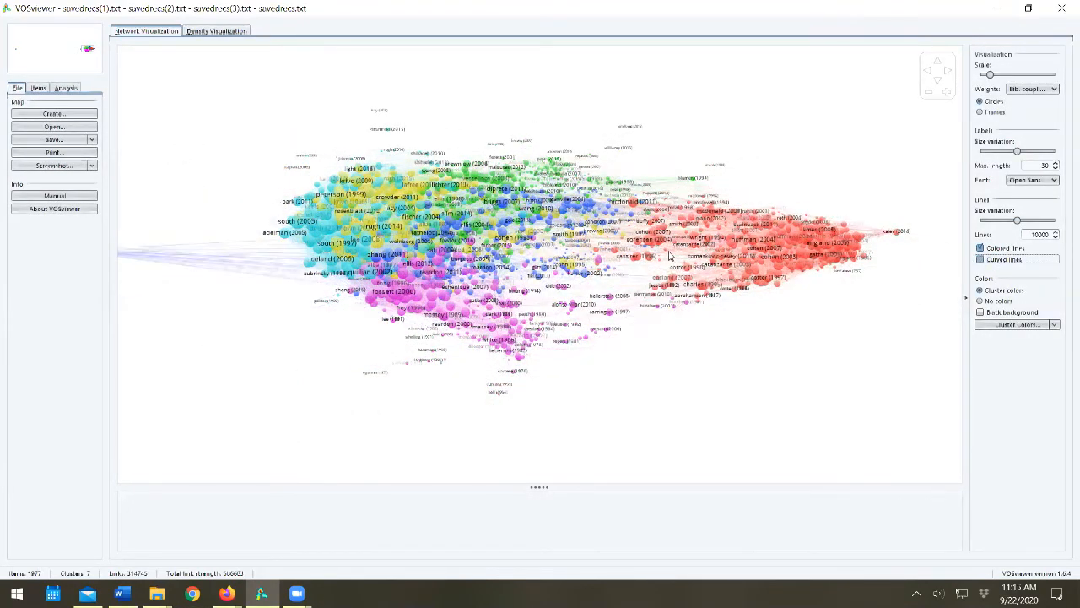
left_click_drag(224, 308, 822, 175)
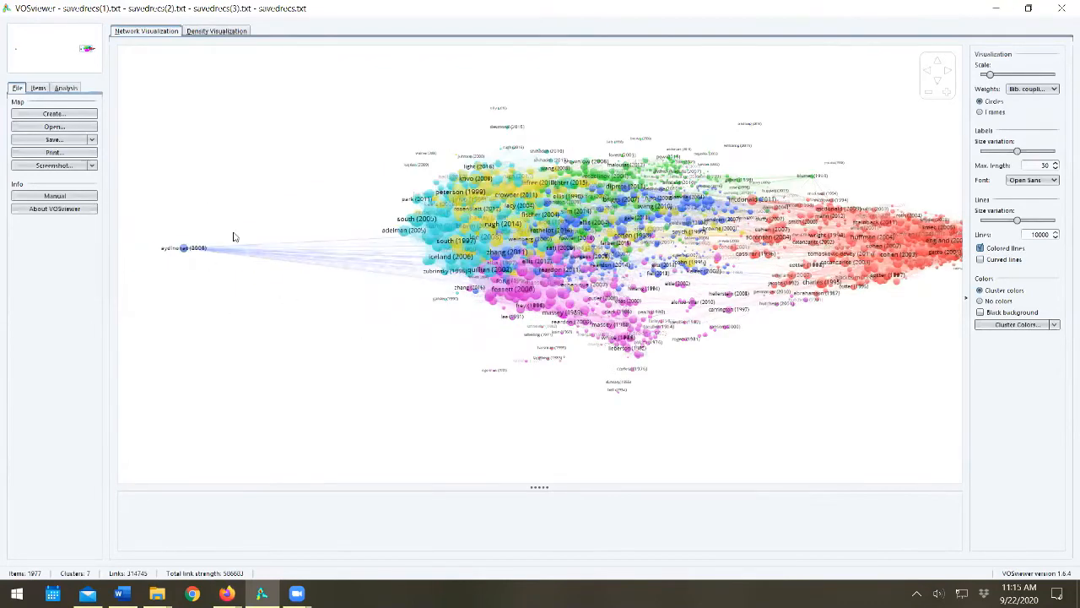
left_click_drag(812, 354, 602, 346)
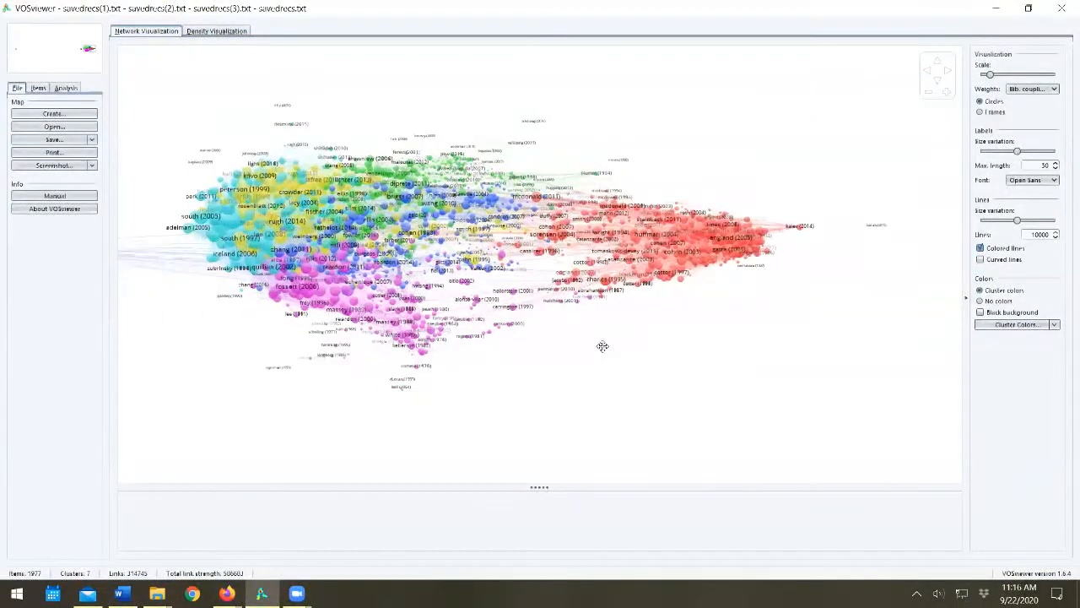
Look through the full list of map items grouped by cluster, from Cluster 1 to Cluster 7
left_click(37, 88)
mouse_move(49, 146)
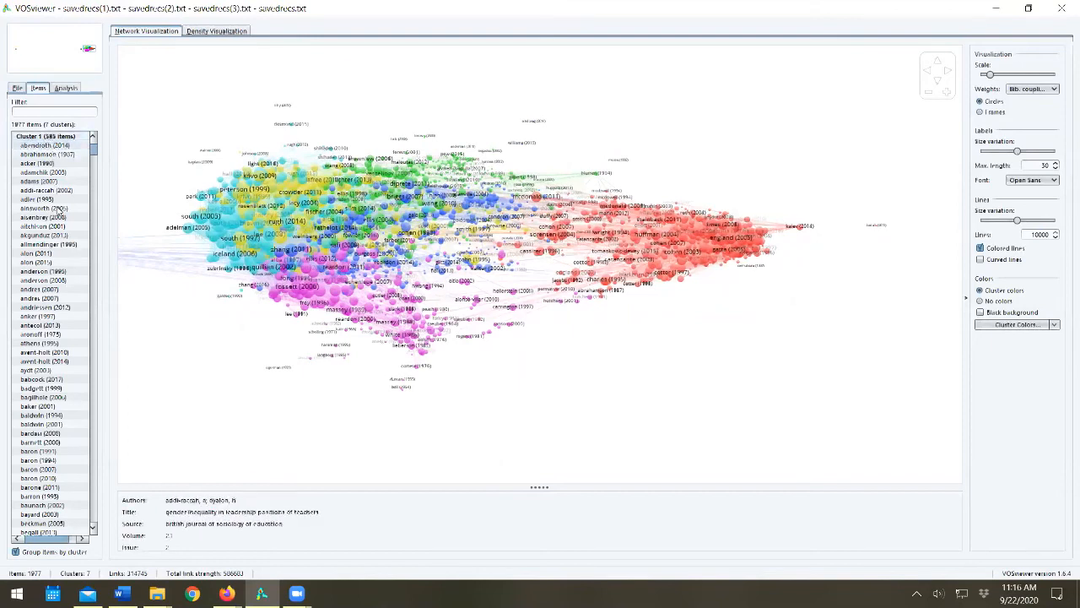
scroll(75, 460, "down", 12)
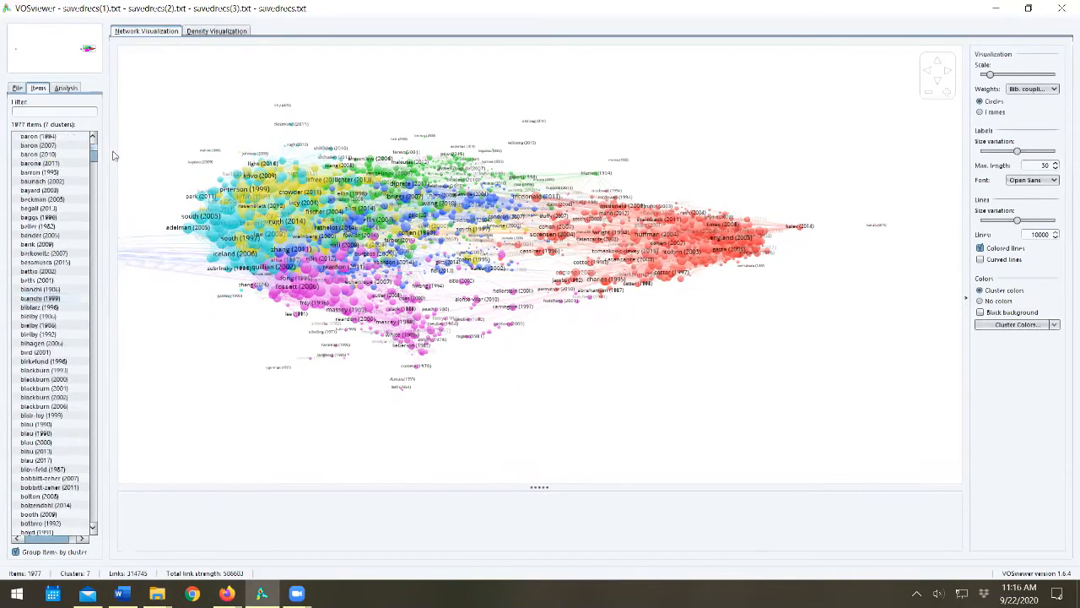
left_click_drag(92, 158, 104, 538)
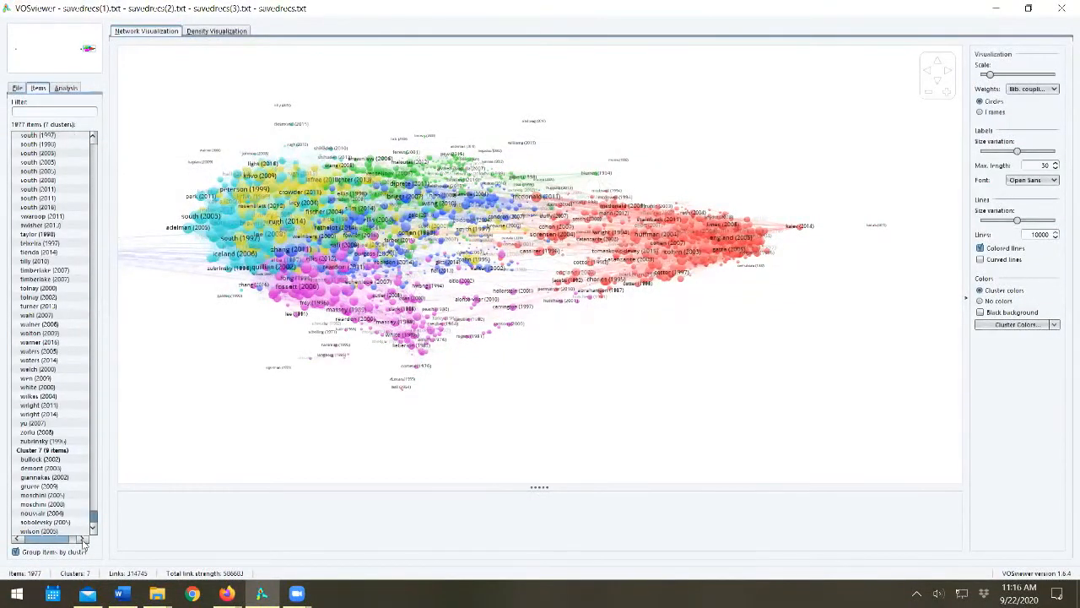
left_click_drag(93, 517, 102, 149)
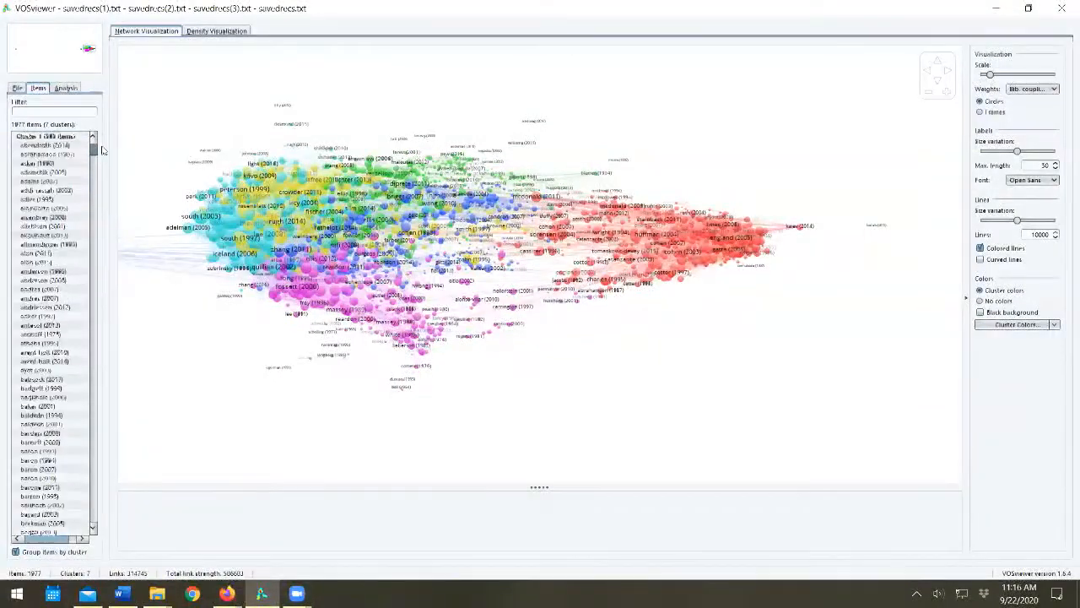
Show the normalization, layout and clustering settings, and display the map as a density visualization
left_click(67, 87)
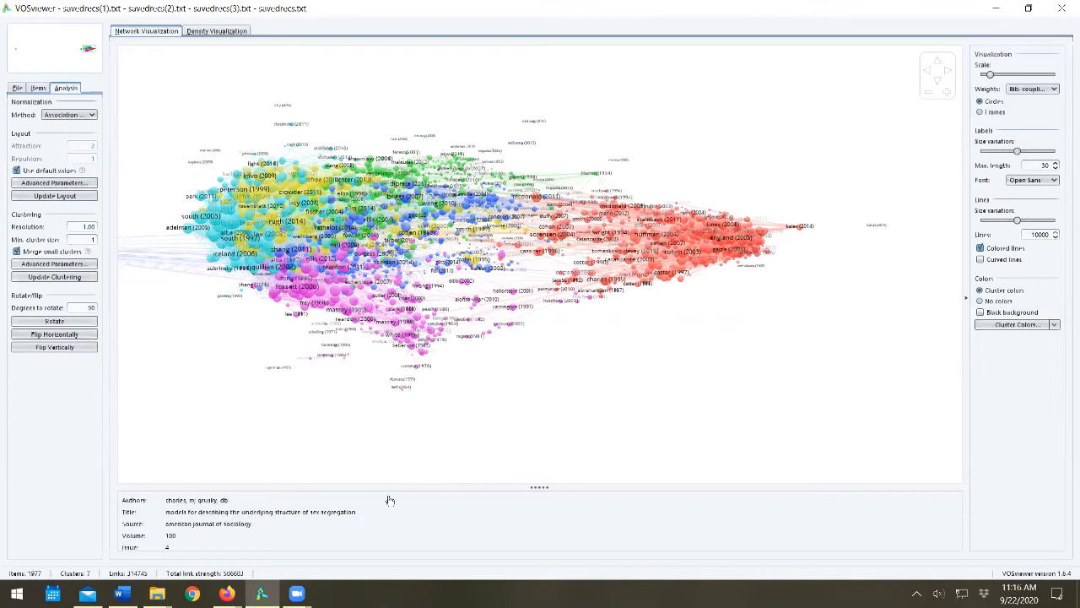
left_click(233, 32)
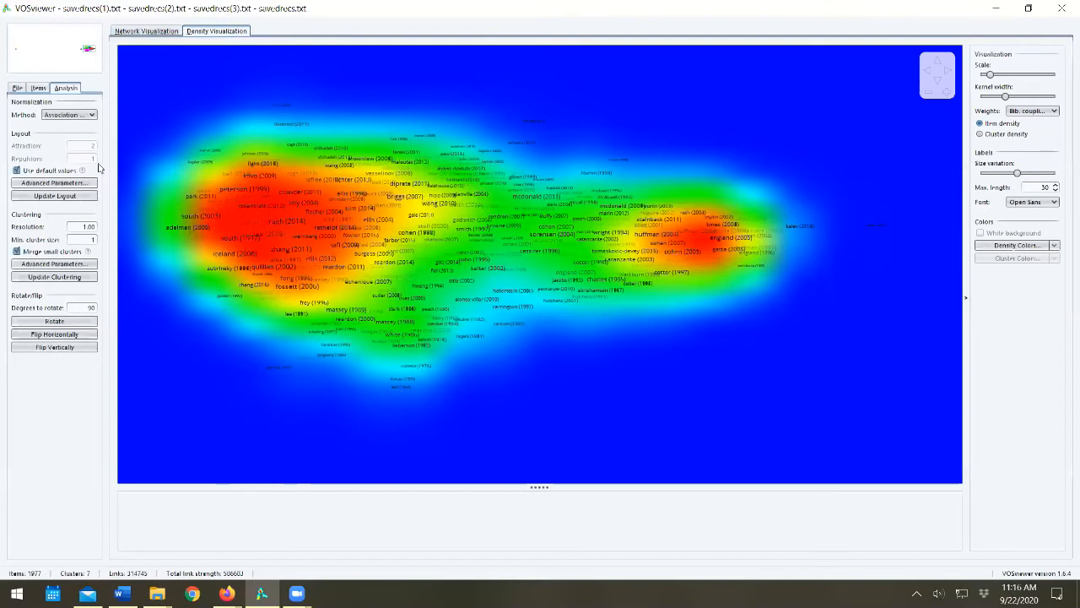
Compare the network and density visualizations of the bibliographic coupling map
left_click(37, 89)
left_click(17, 88)
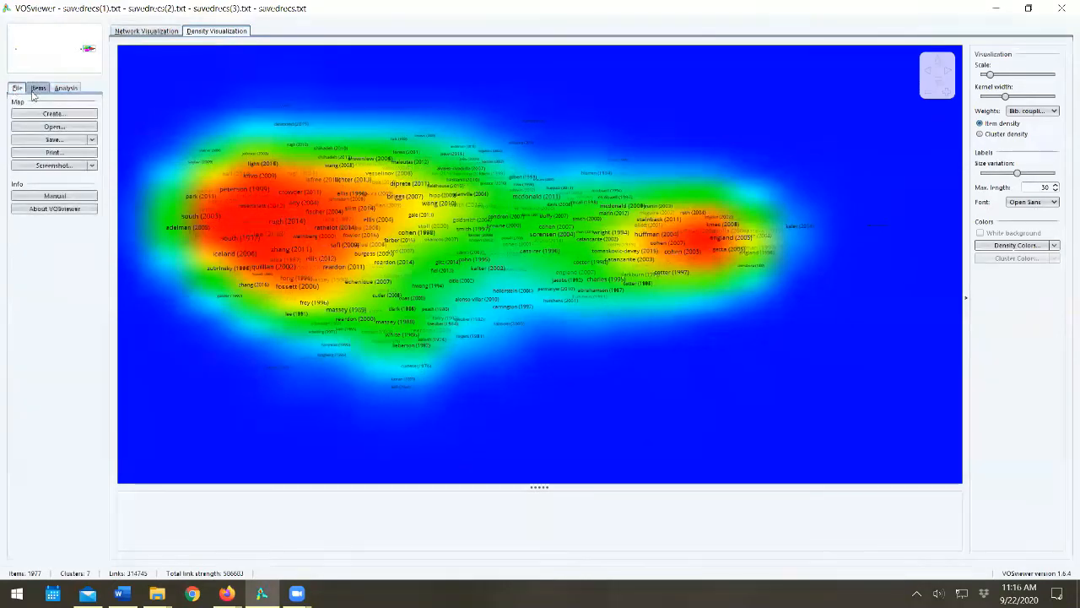
left_click(146, 30)
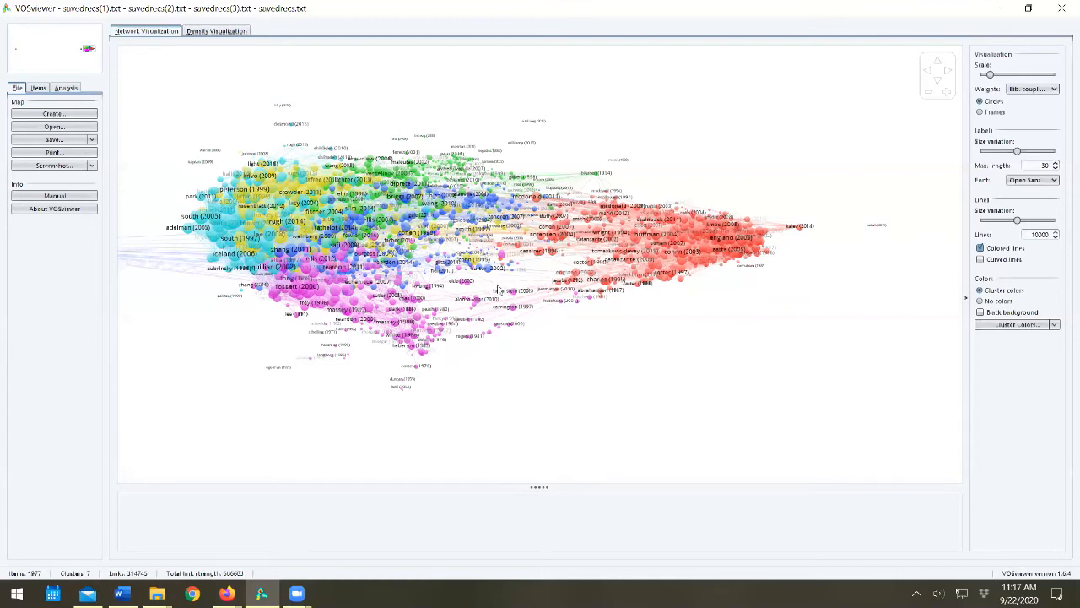
left_click(216, 31)
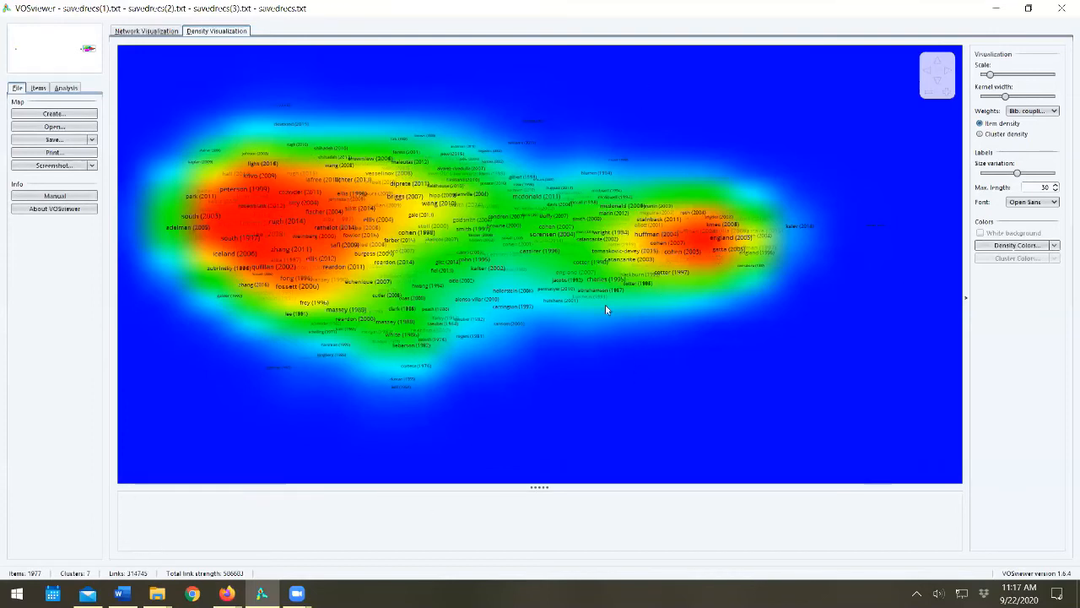
left_click(147, 31)
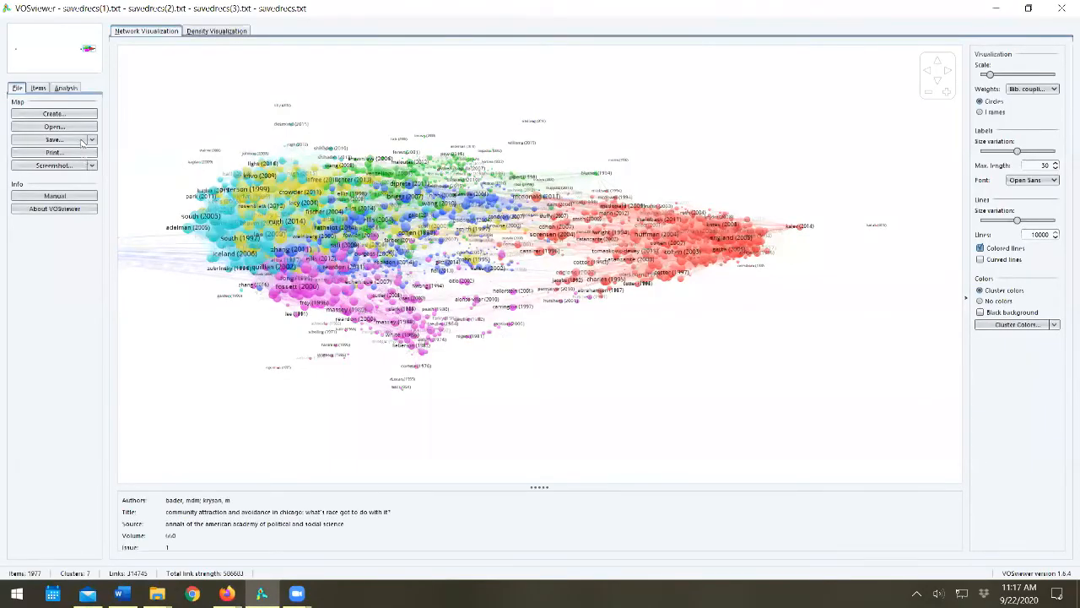
Start a new map based on bibliographic data from the same Web of Science files, using co-citation analysis of cited references with full counting
left_click(68, 114)
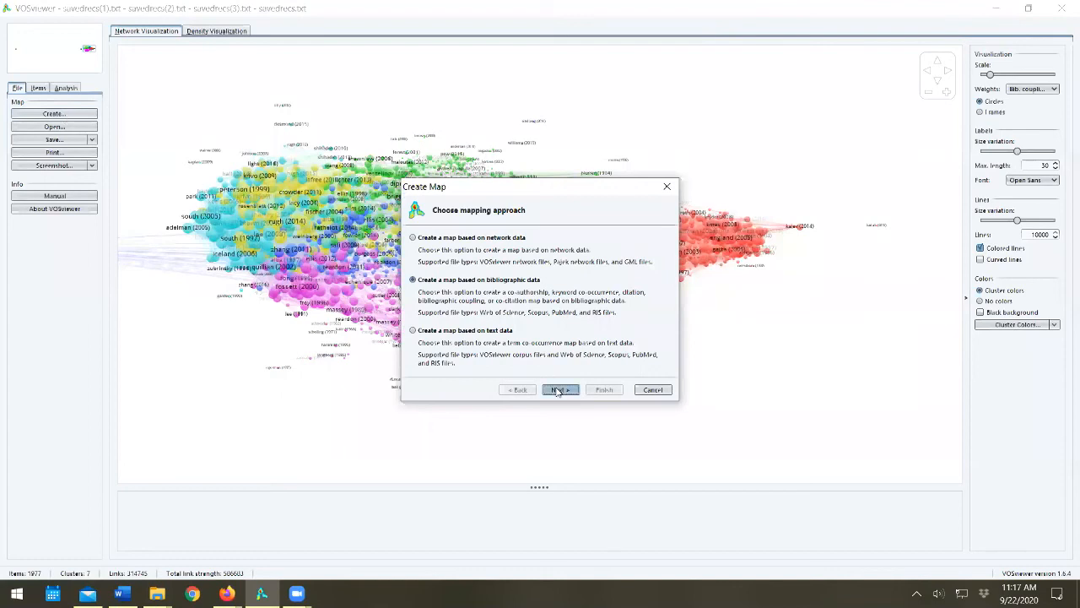
left_click(557, 390)
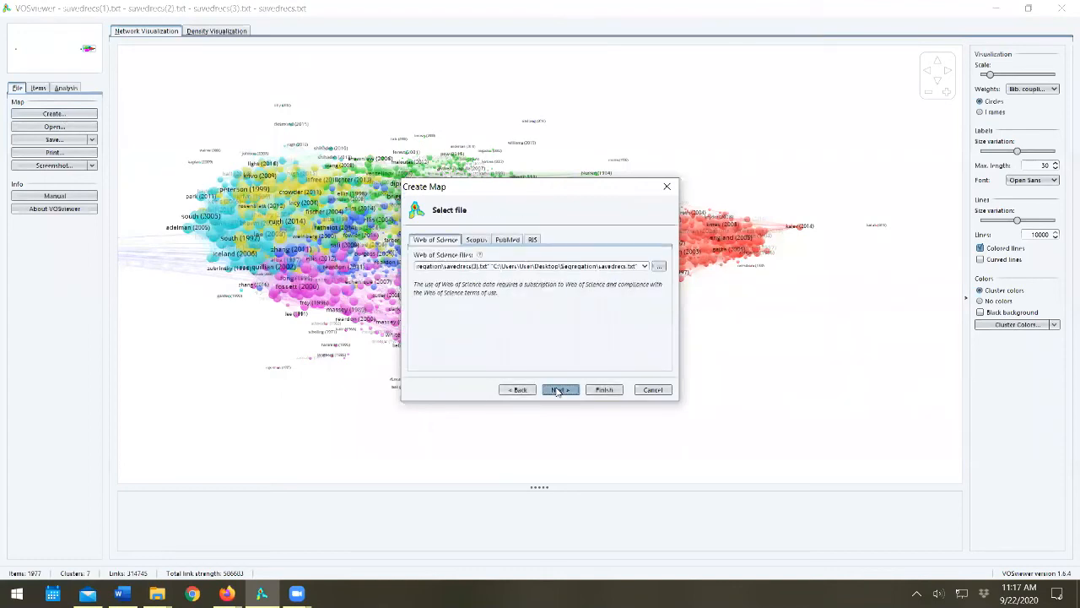
left_click(557, 389)
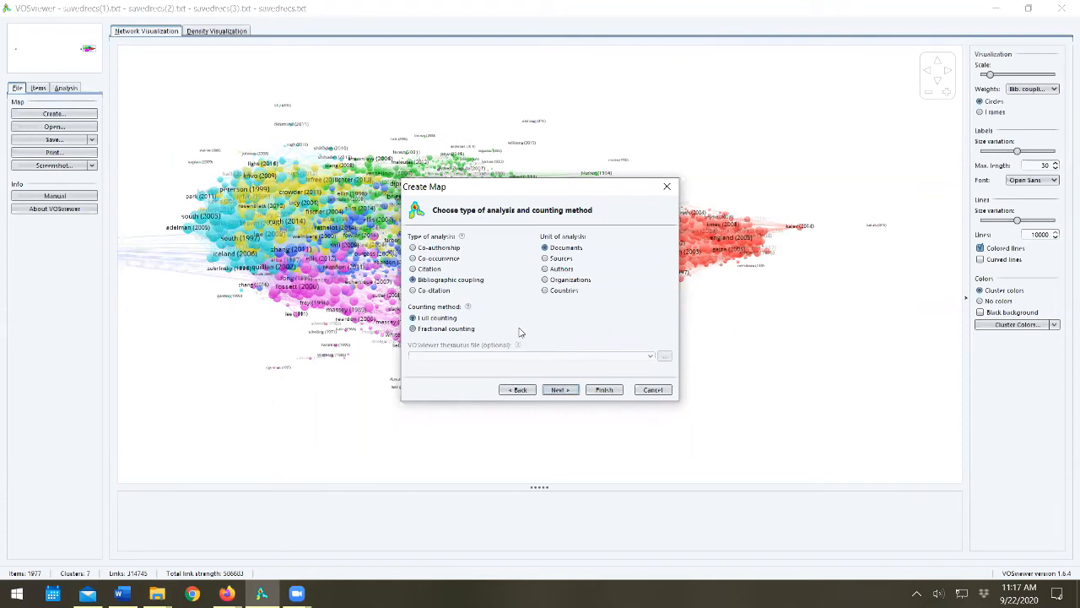
left_click(428, 291)
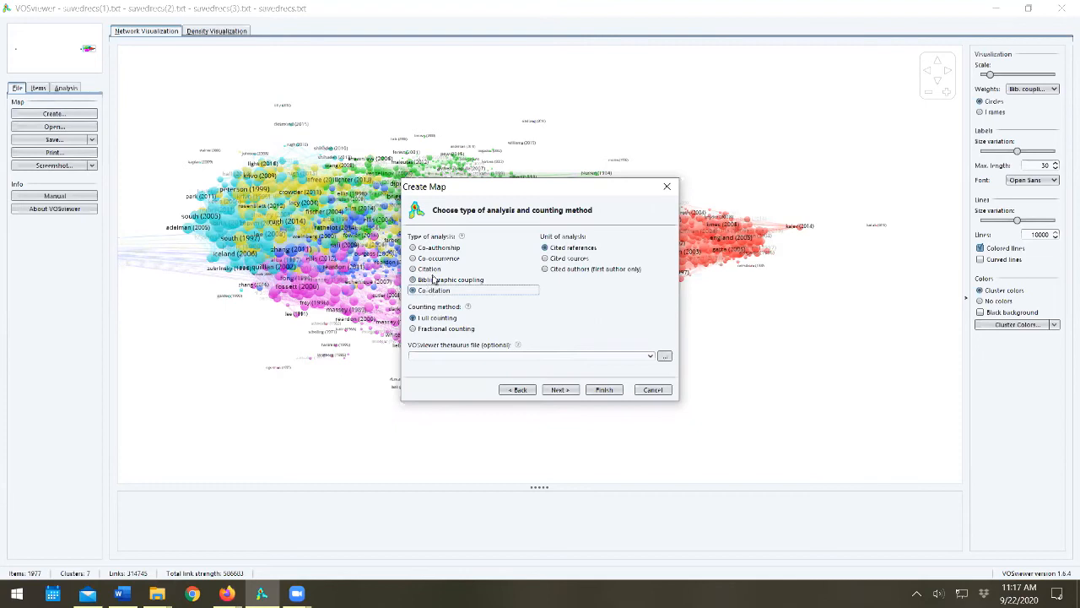
left_click(557, 389)
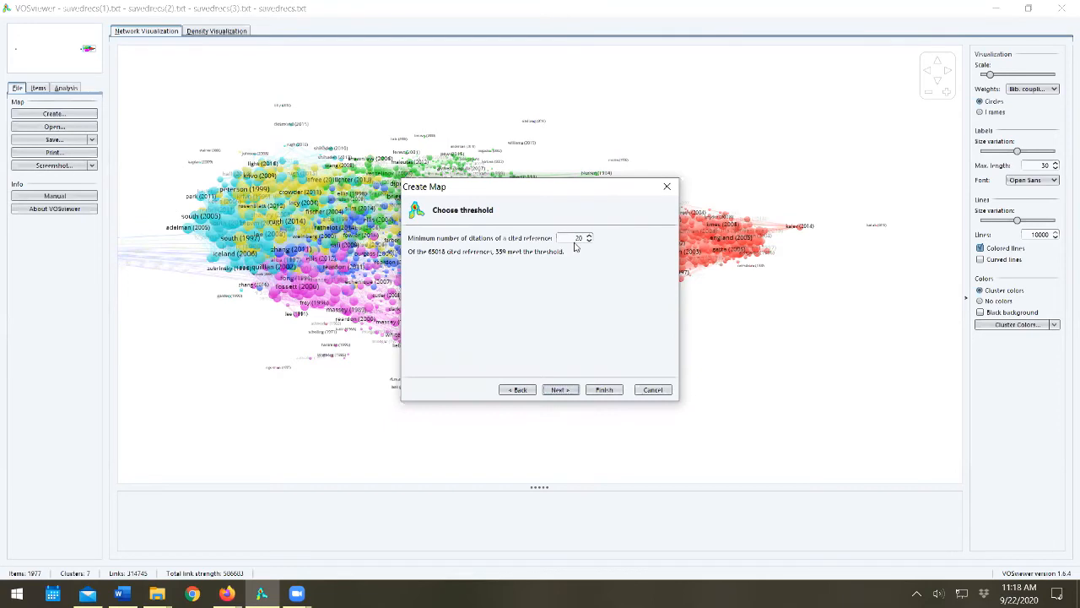
Set the minimum citations of a cited reference to 4 and generate the co-citation map with only the largest set of connected items
left_click(588, 242)
left_click(588, 241)
left_click(588, 241)
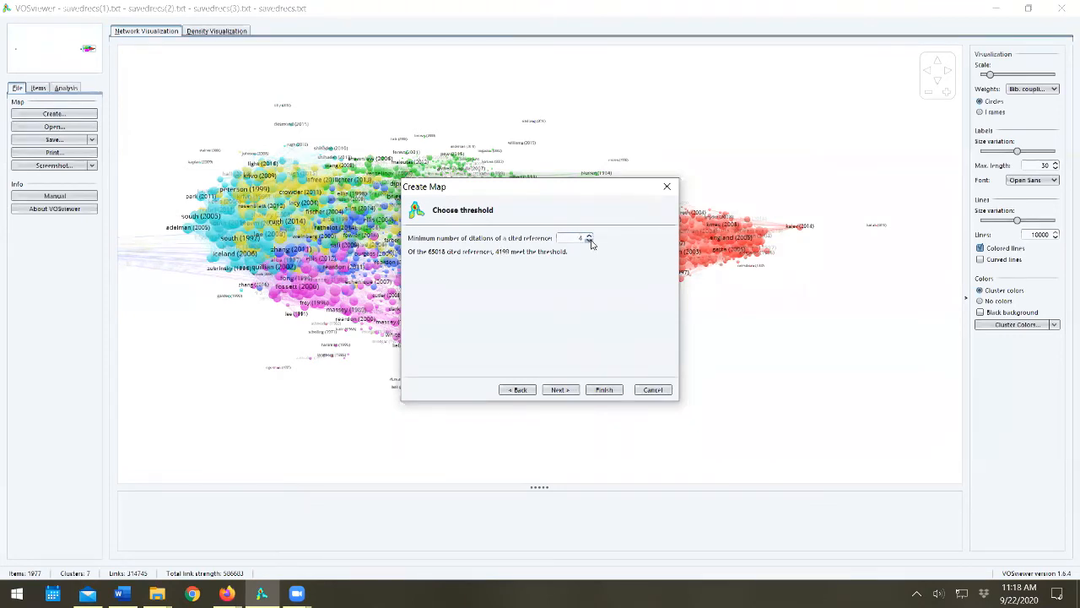
left_click(558, 390)
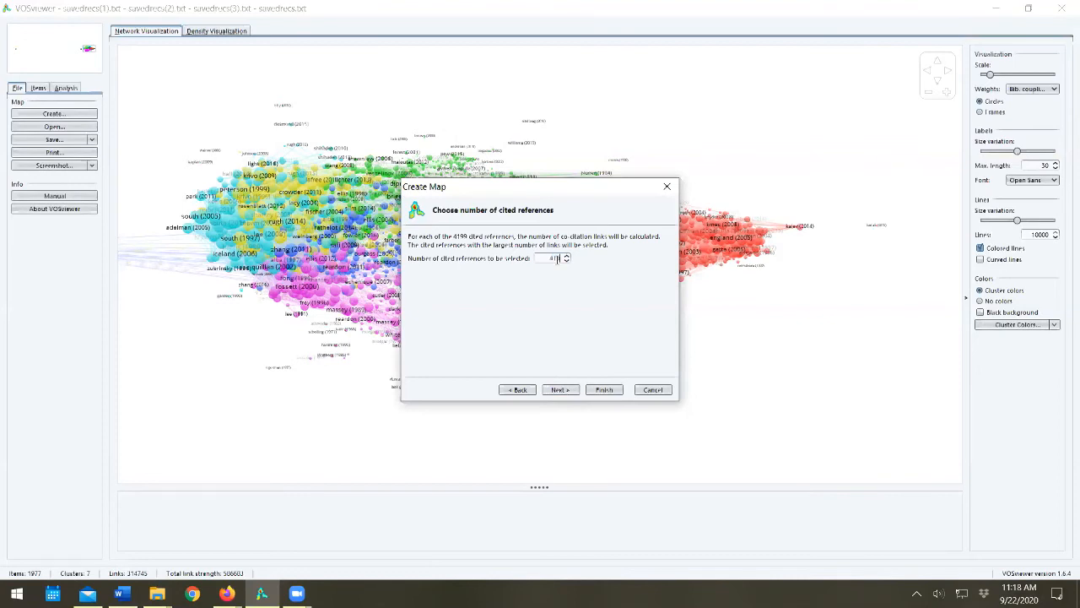
left_click(552, 390)
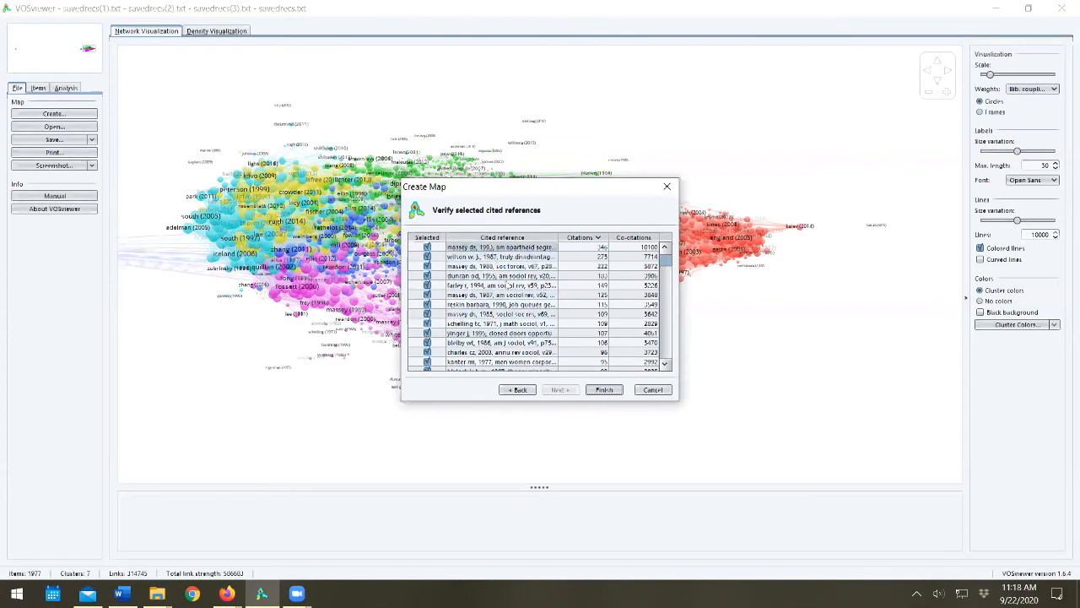
left_click(600, 391)
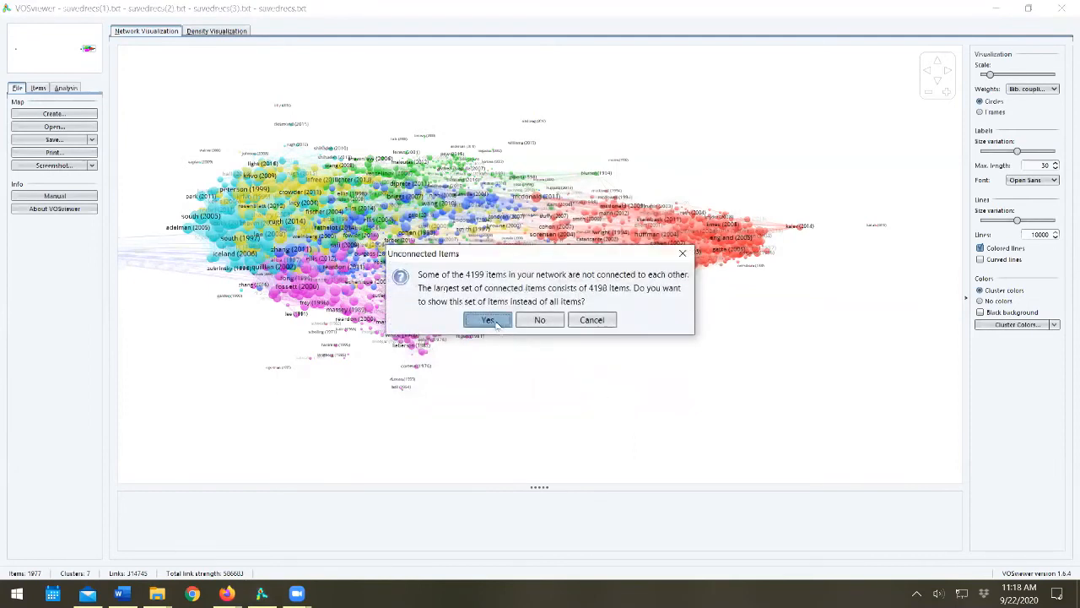
left_click(489, 320)
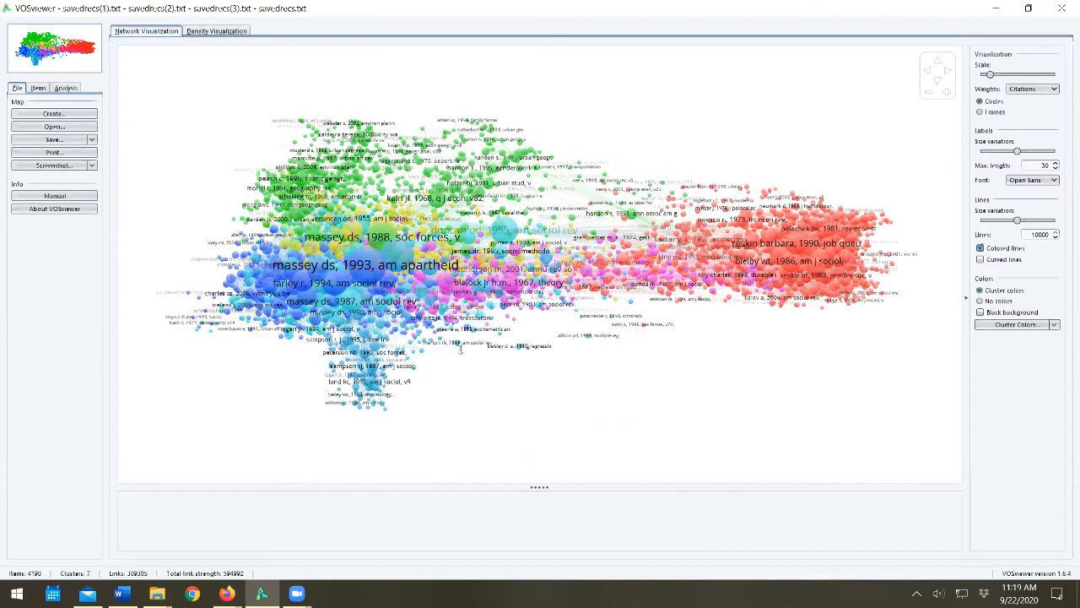
Look over the co-citation map's item list, analysis settings and density visualization, ending on the network visualization
left_click(38, 88)
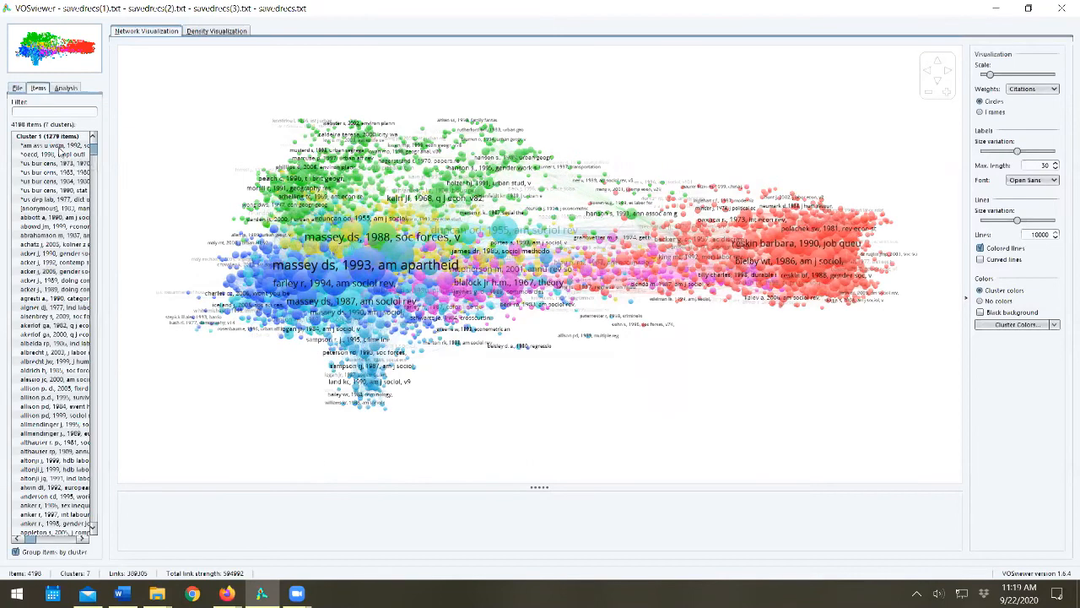
left_click(68, 90)
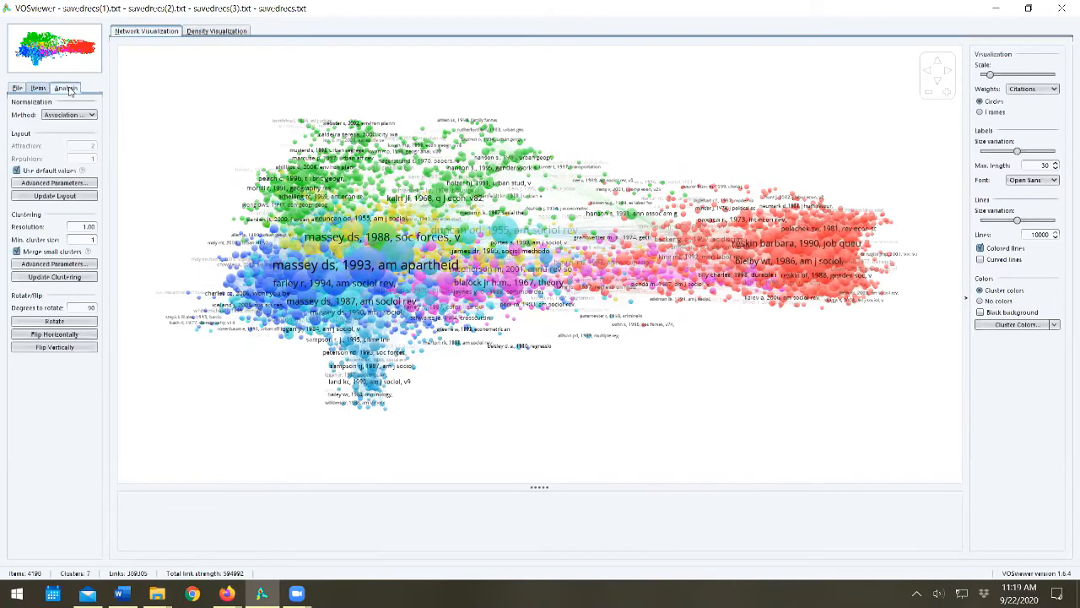
left_click(17, 89)
mouse_move(504, 233)
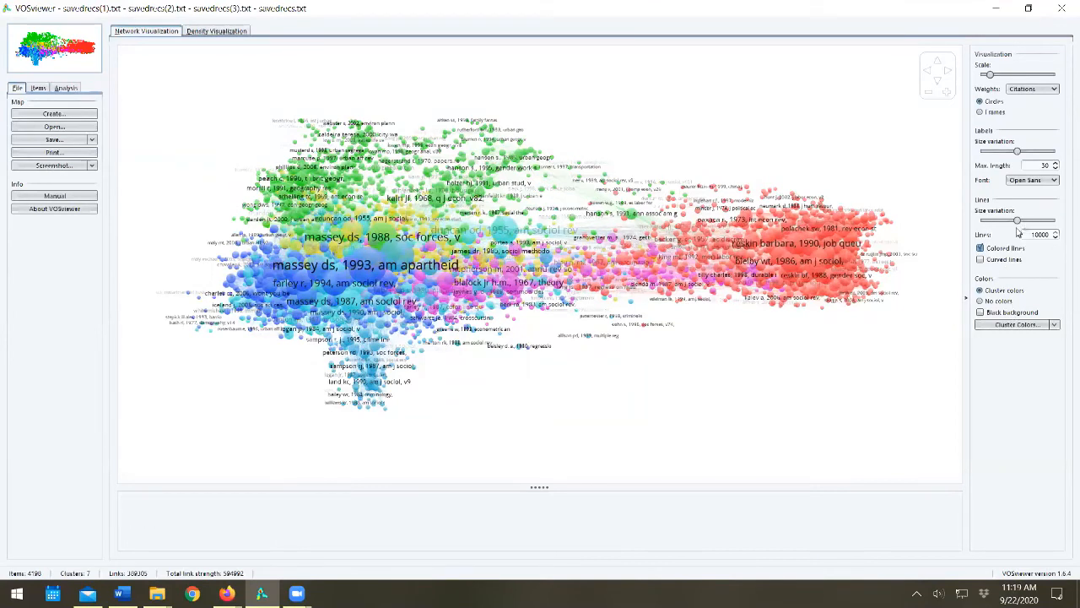
mouse_move(1017, 223)
left_click(222, 31)
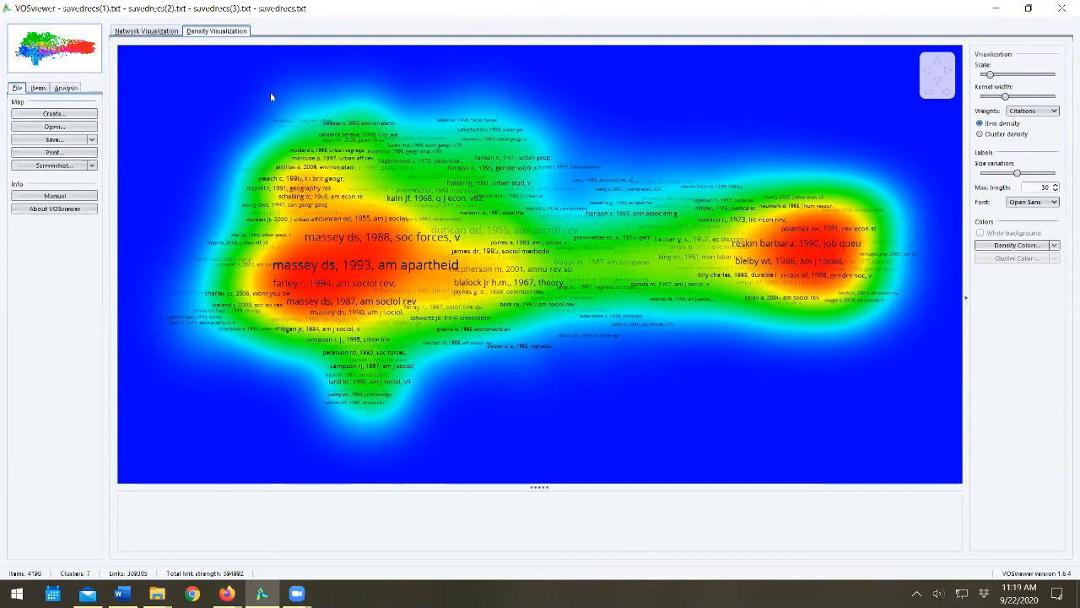
left_click(148, 31)
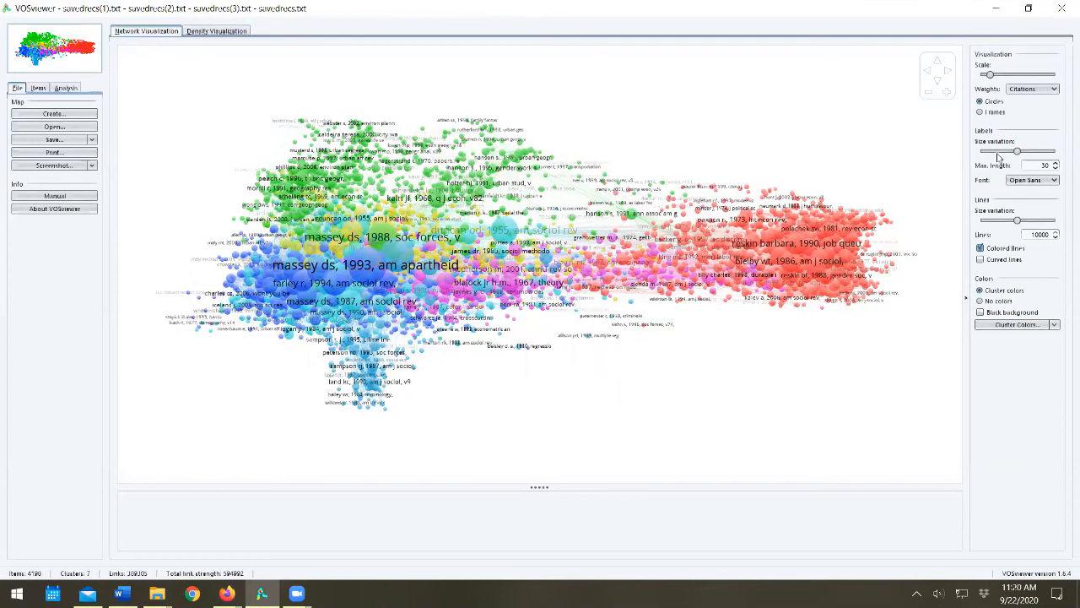
Reduce the label size variation in the co-citation network and show the available screenshot choices
left_click_drag(1017, 151, 999, 153)
mouse_move(294, 381)
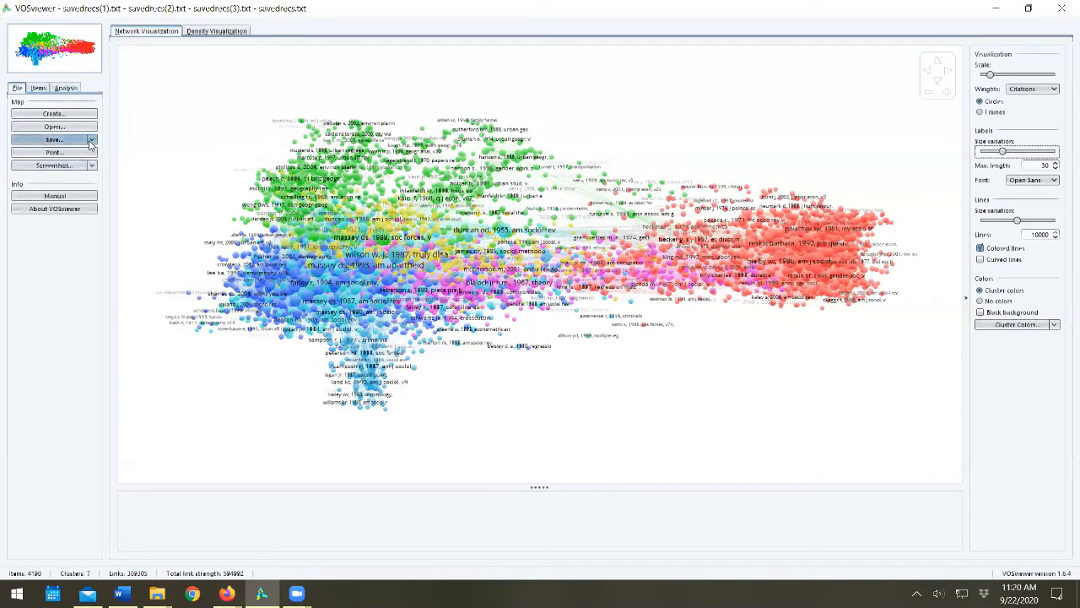
left_click(92, 165)
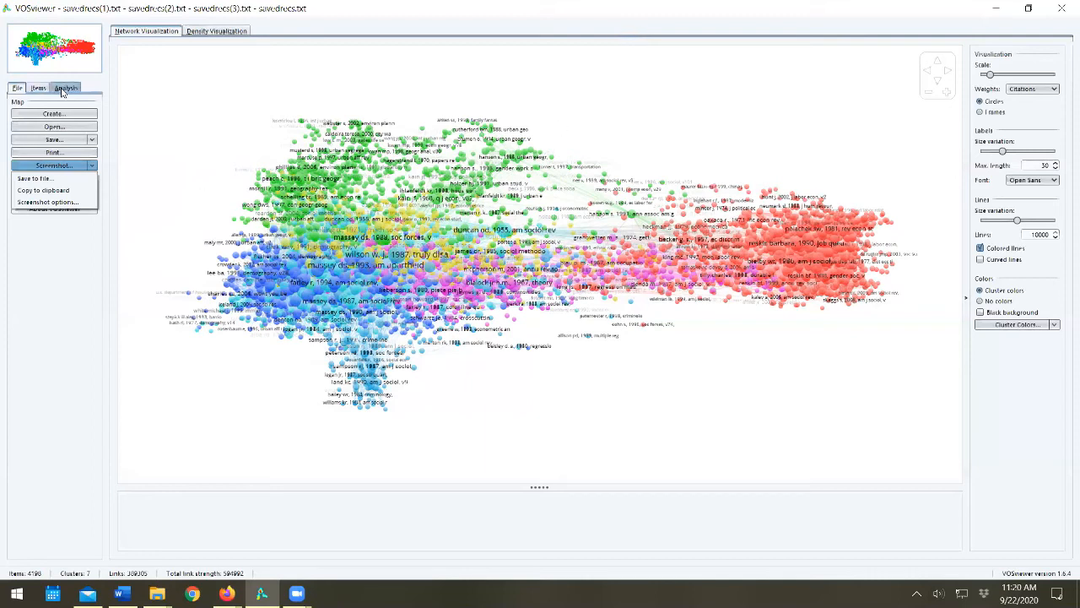
Start another map based on the same Web of Science files, using co-occurrence analysis of all keywords with full counting
left_click(53, 113)
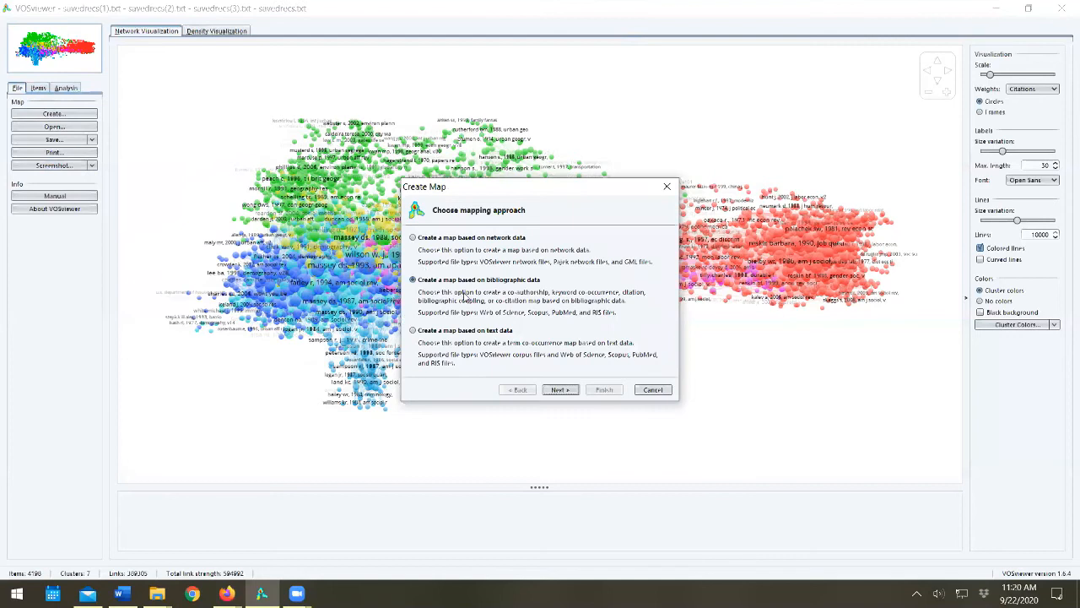
left_click(564, 390)
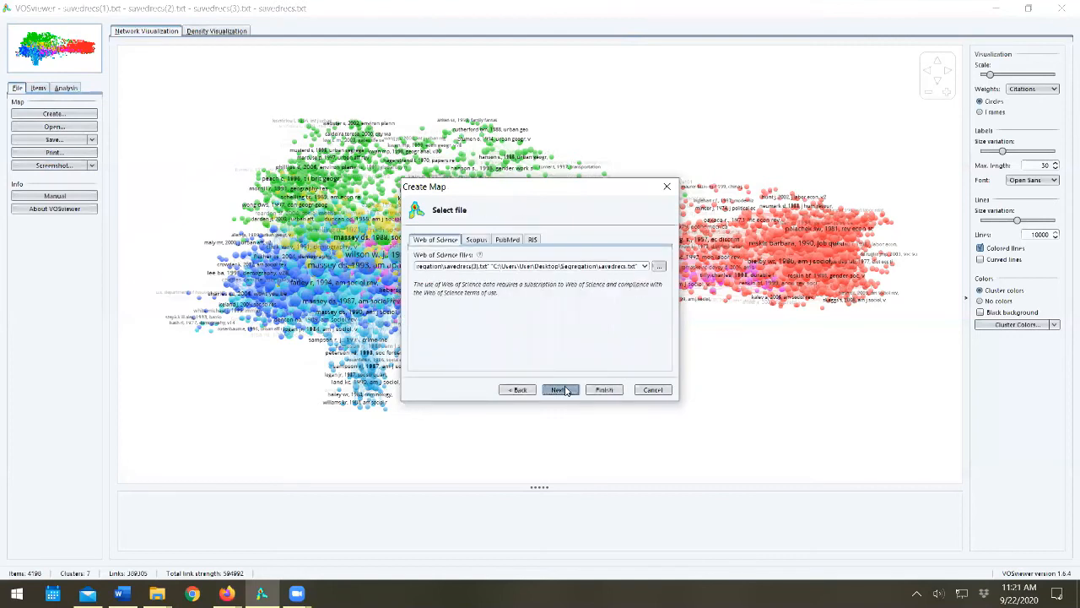
left_click(561, 390)
left_click(447, 248)
left_click(442, 259)
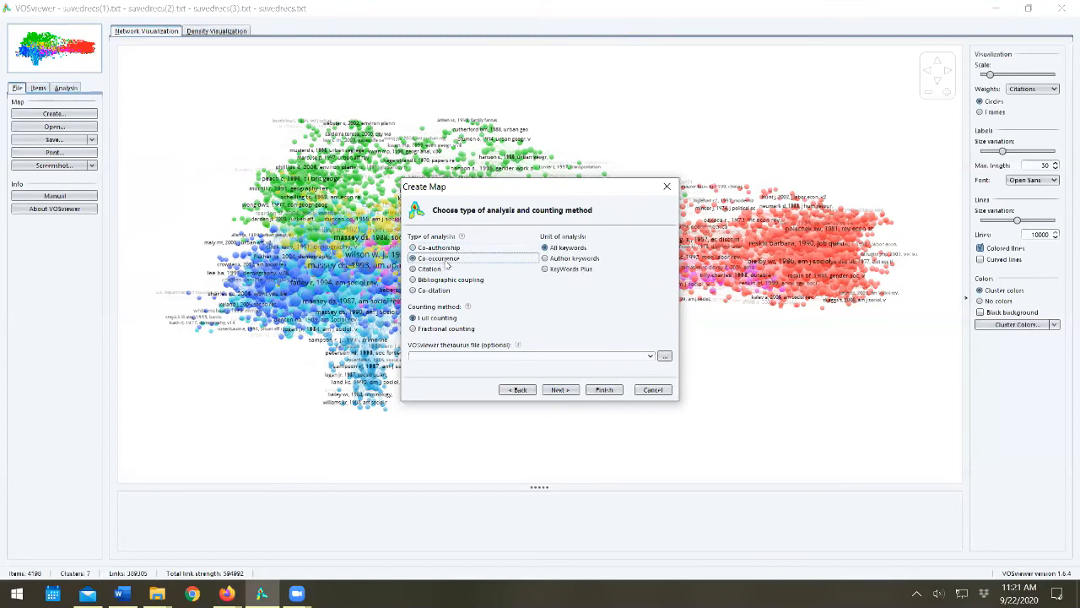
left_click(557, 391)
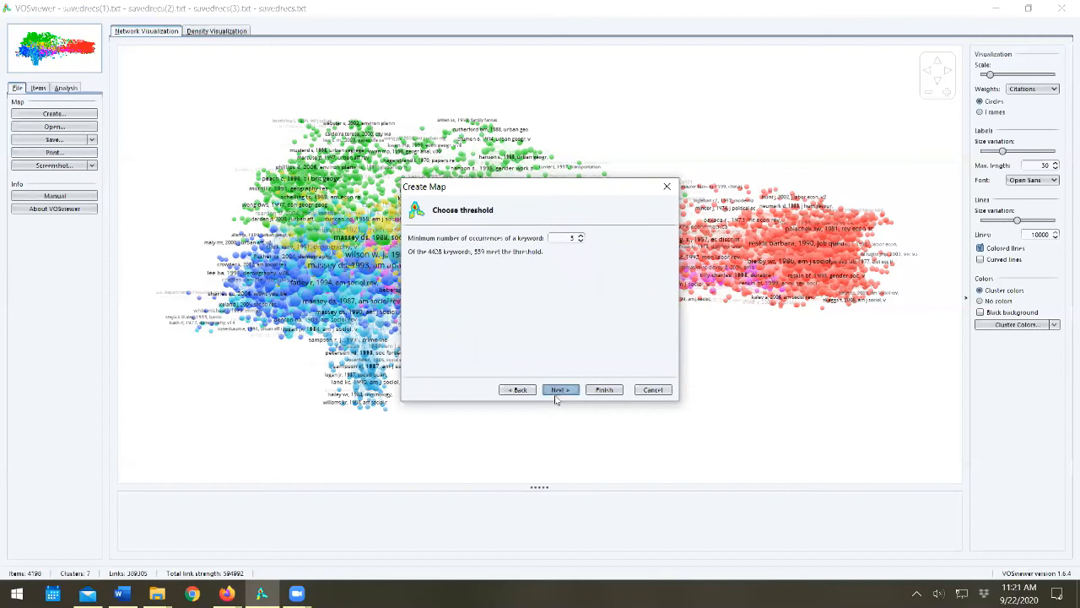
Lower the minimum number of keyword occurrences and keep all 1500 qualifying keywords for selection
left_click(581, 241)
left_click(581, 241)
left_click(578, 237)
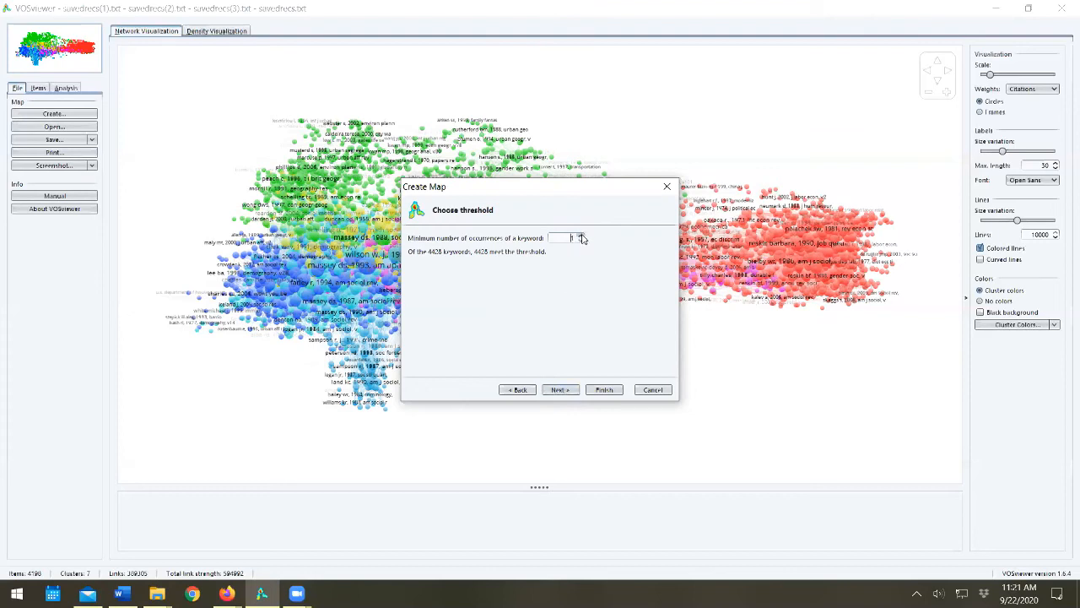
left_click(556, 389)
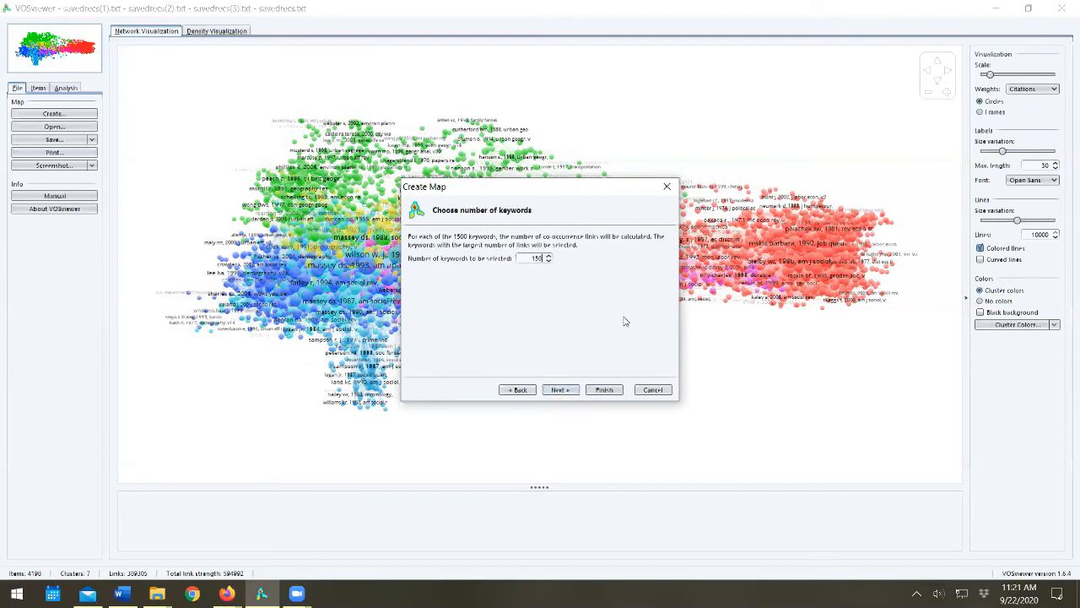
Review the selected keywords and generate the co-occurrence map with only the largest set of connected items
left_click(559, 390)
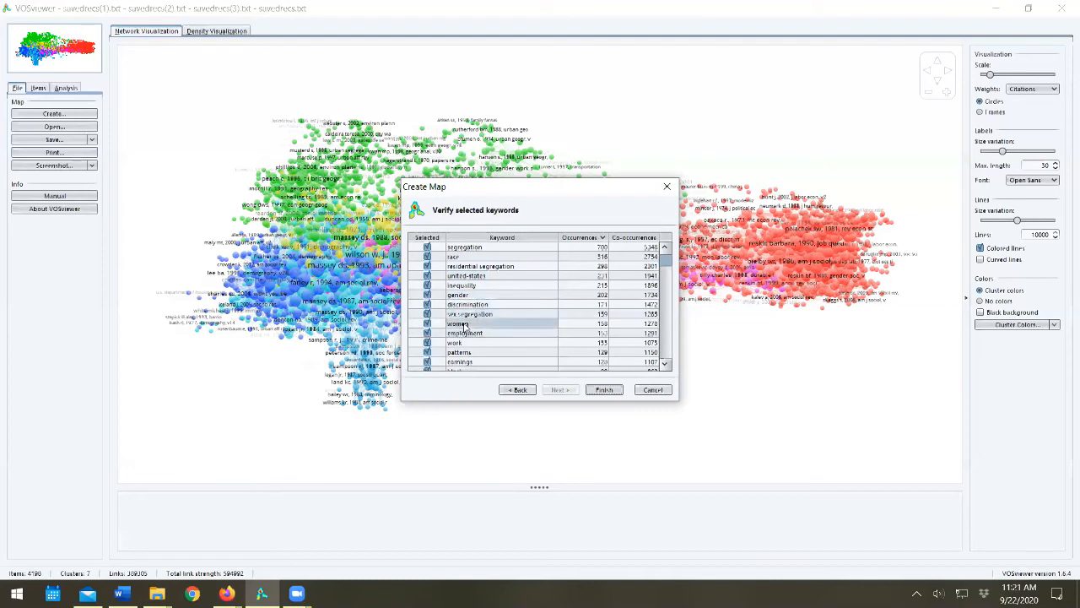
scroll(477, 361, "down", 1)
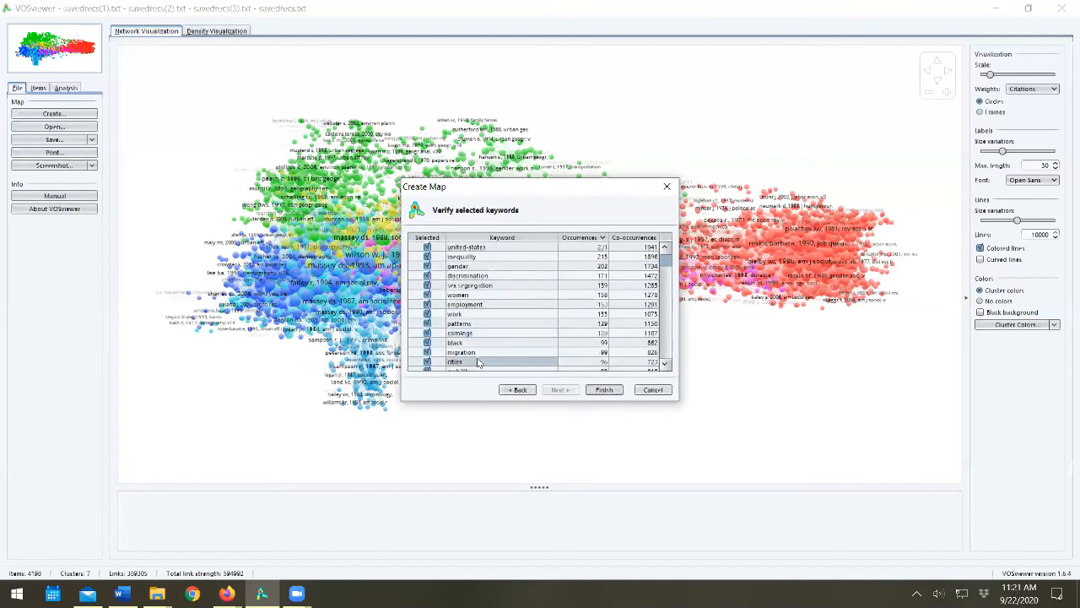
scroll(477, 347, "down", 1)
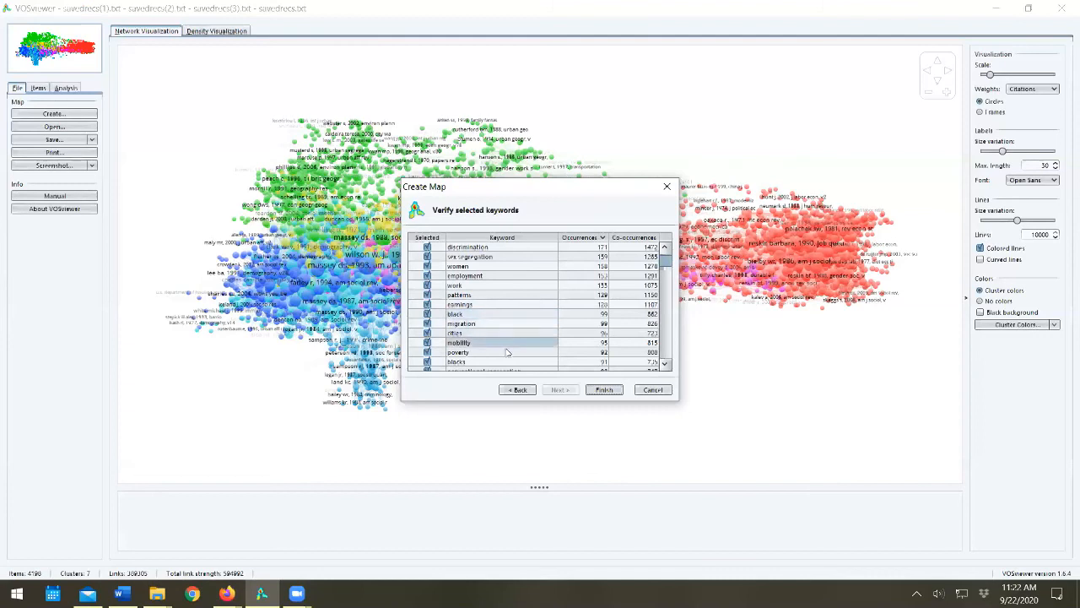
scroll(504, 361, "down", 1)
scroll(503, 361, "down", 1)
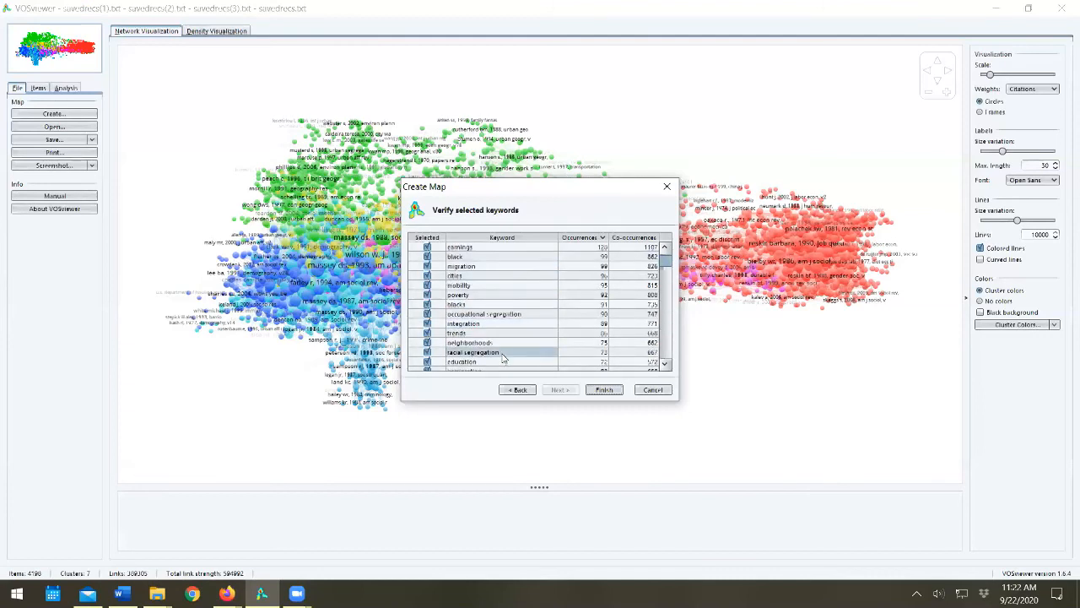
scroll(502, 359, "down", 1)
left_click(603, 390)
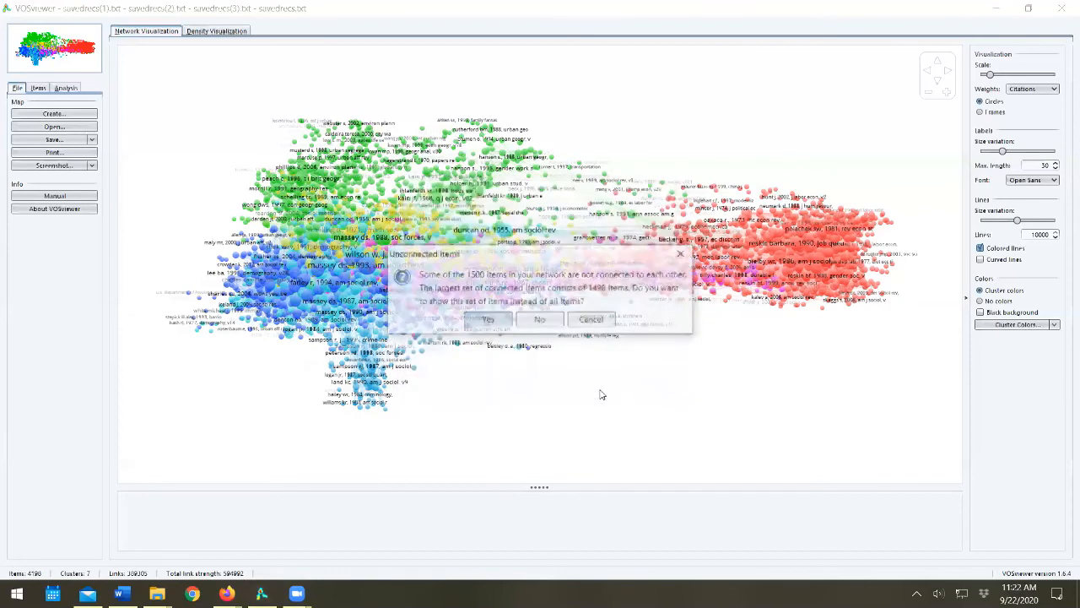
left_click(494, 324)
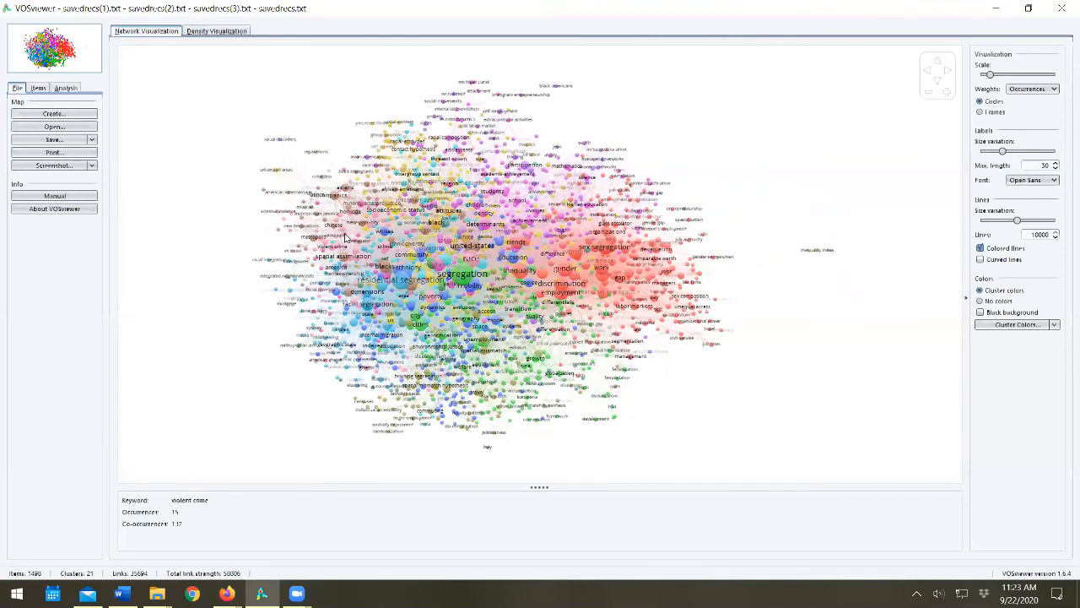
Inspect the keyword co-occurrence map as an item density visualization and return to the network visualization
scroll(844, 262, "up", 2)
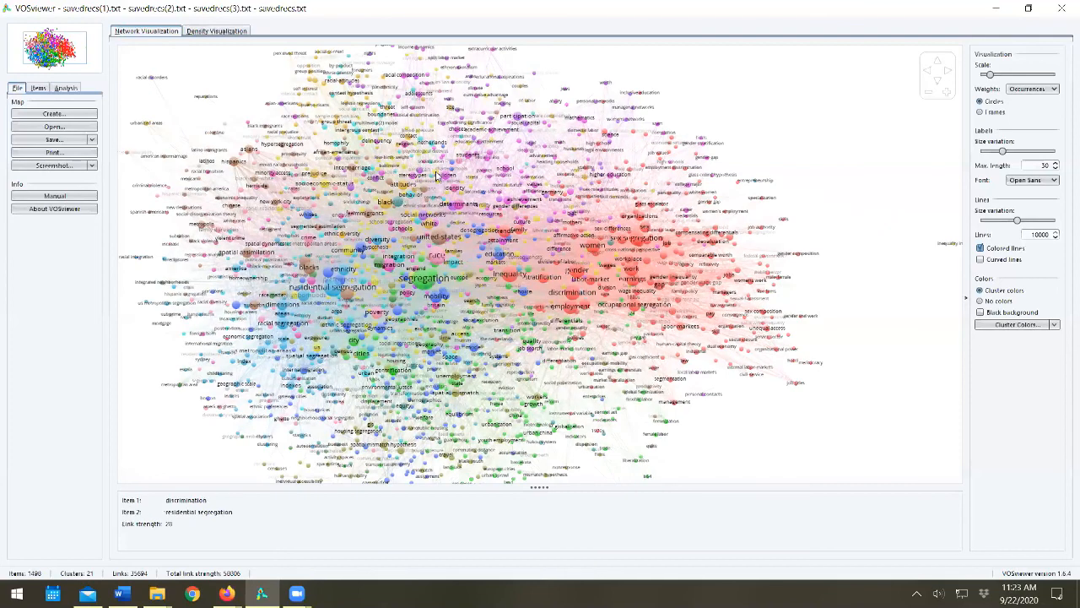
scroll(399, 290, "up", 1)
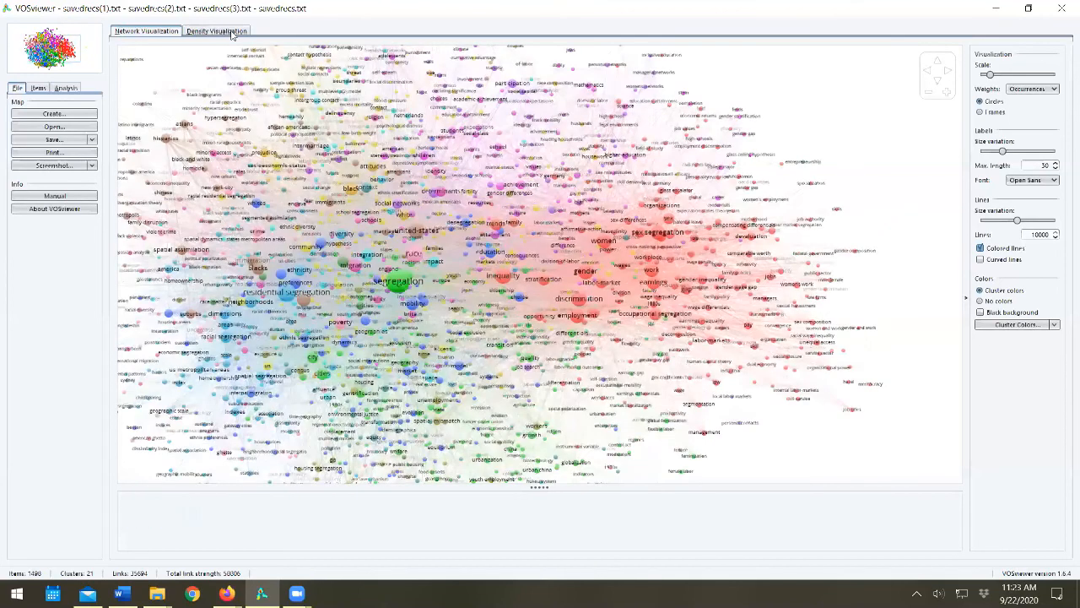
left_click(217, 31)
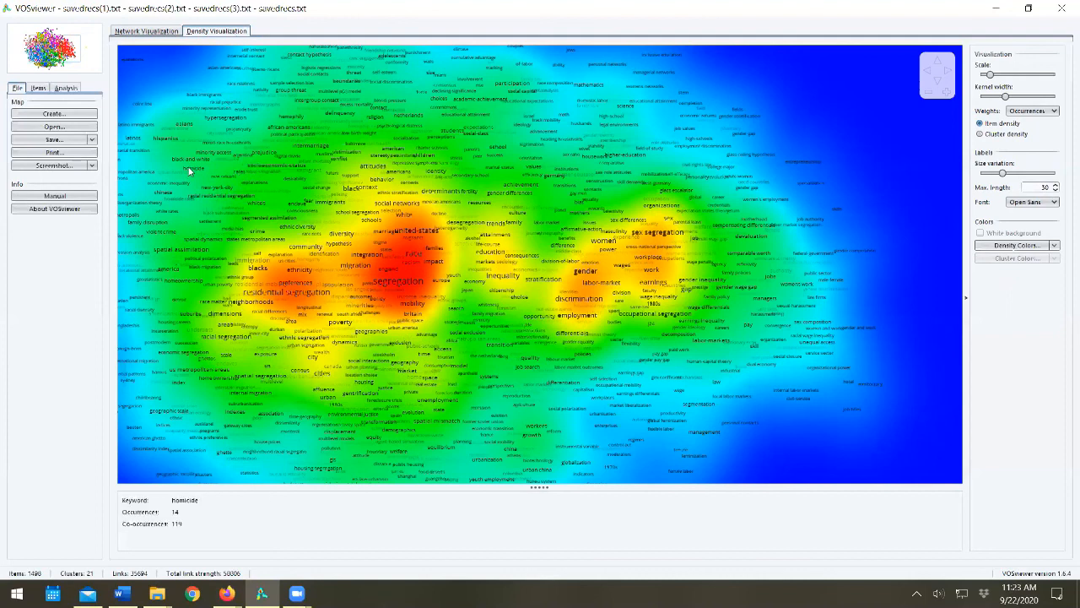
left_click(173, 32)
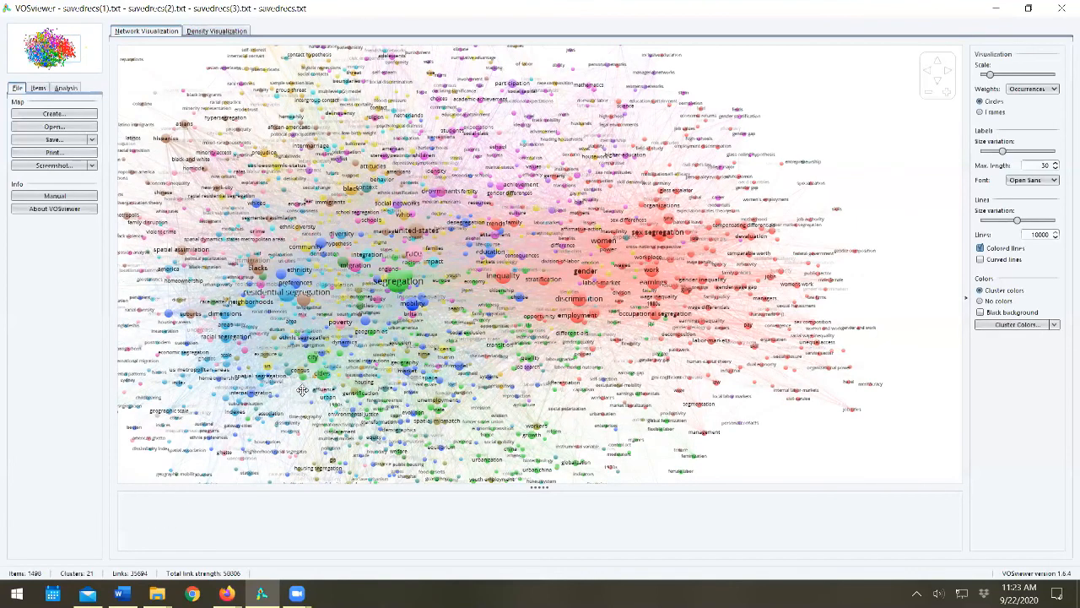
Examine the keyword clusters up close around the city, segregation and social networks areas, and review the whole co-occurrence network
left_click_drag(298, 384, 342, 267)
scroll(553, 263, "up", 3)
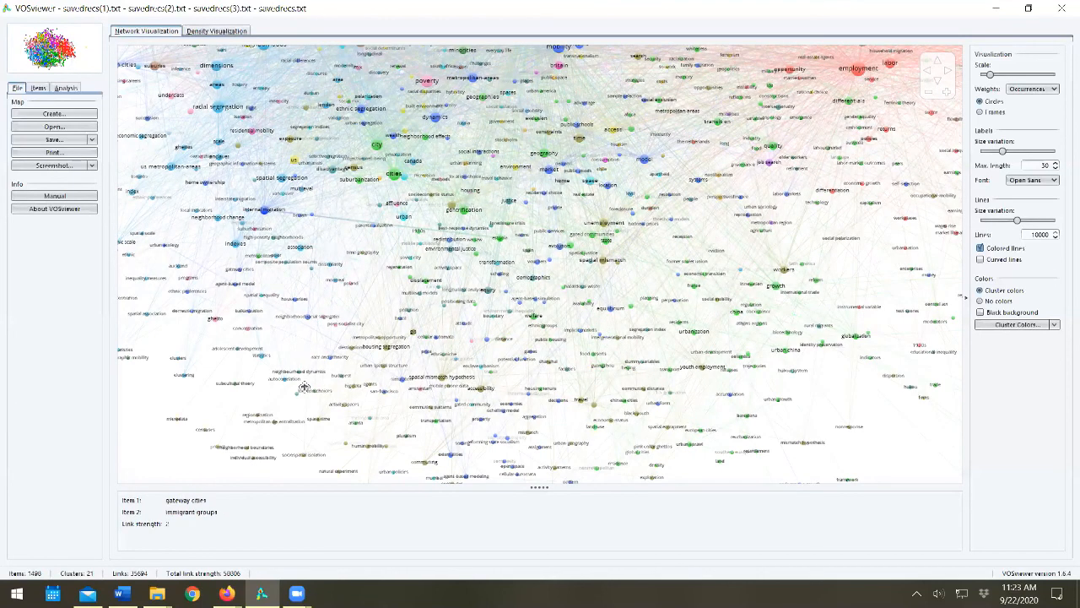
left_click_drag(303, 392, 297, 421)
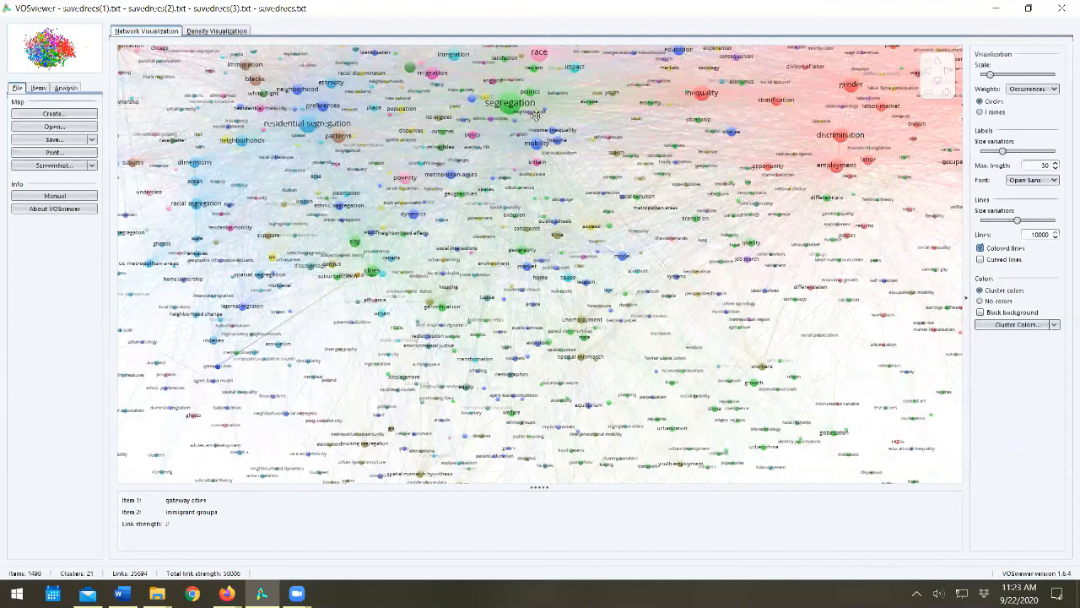
left_click_drag(537, 115, 520, 234)
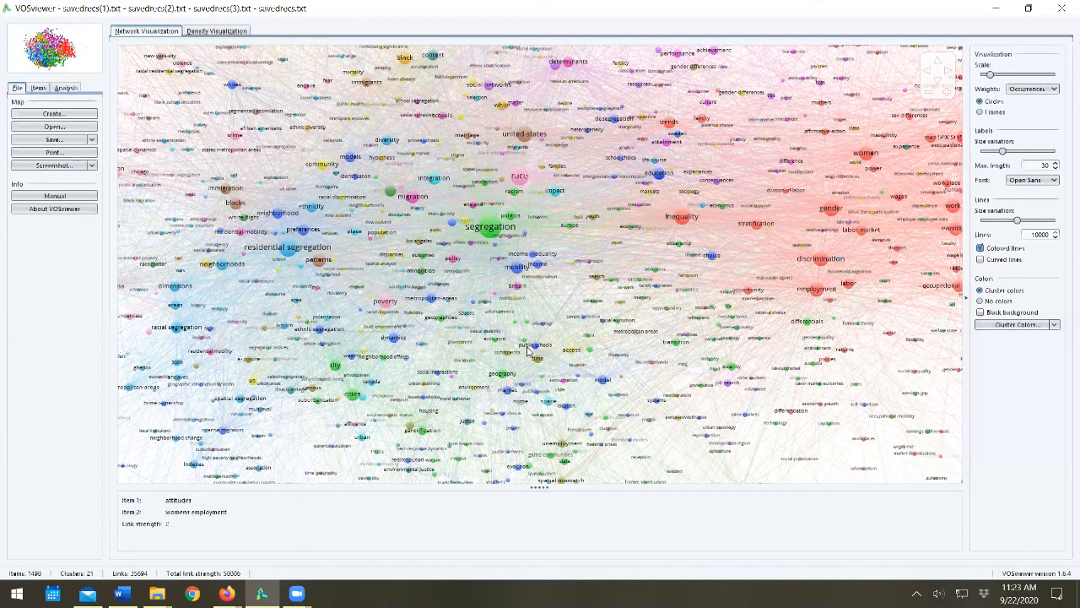
left_click_drag(808, 116, 725, 400)
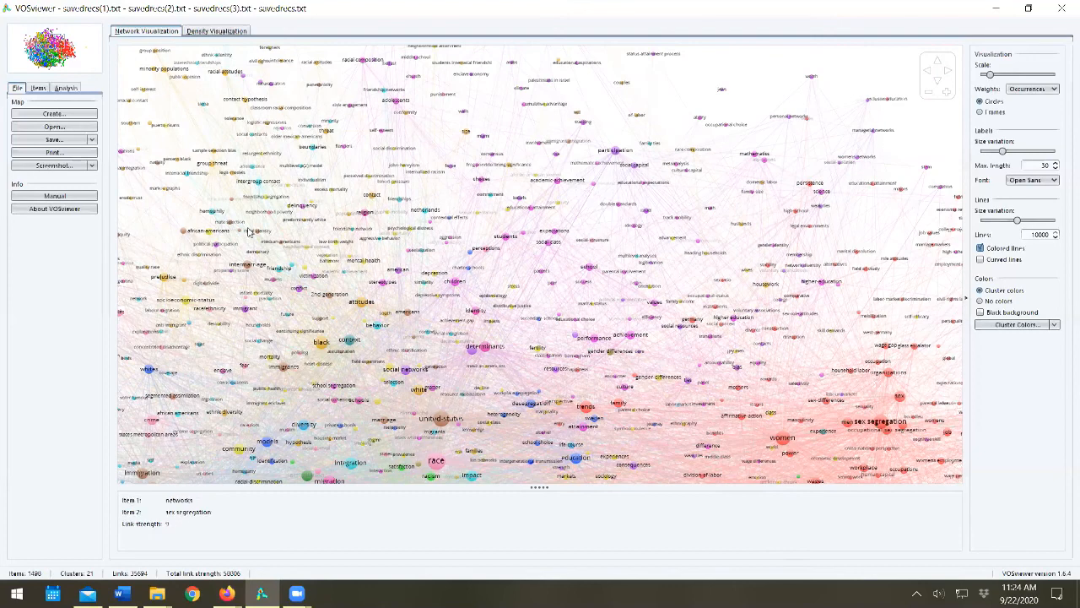
scroll(379, 460, "down", 3)
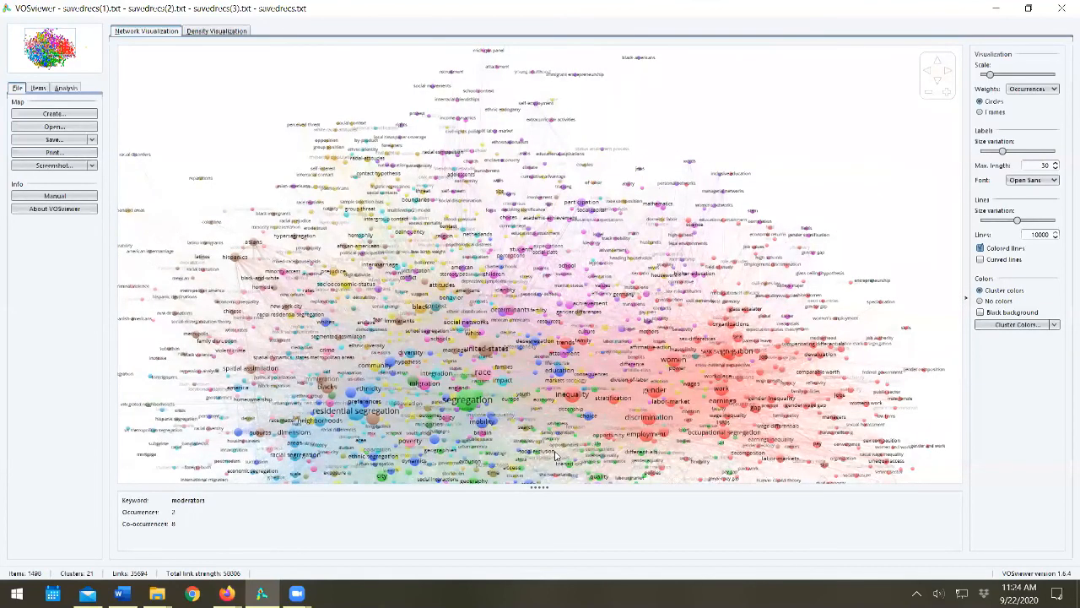
scroll(509, 458, "down", 3)
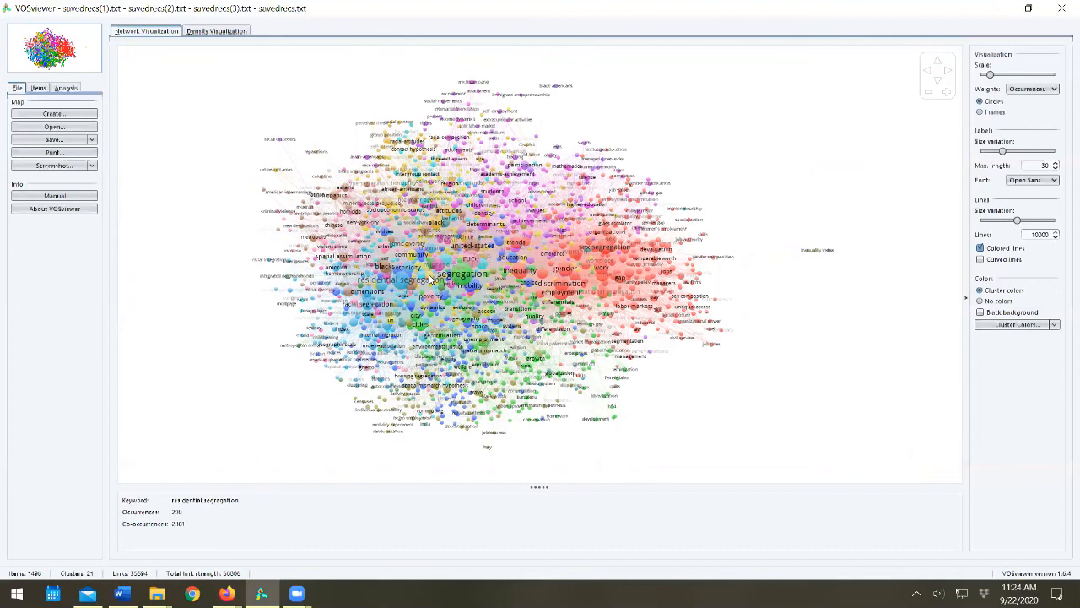
scroll(431, 279, "up", 1)
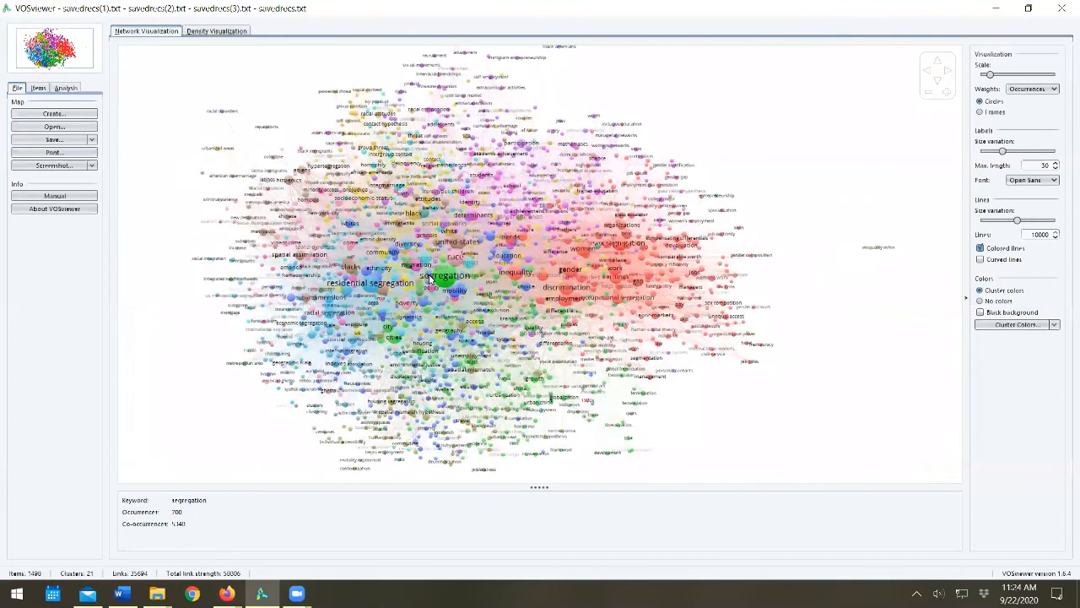